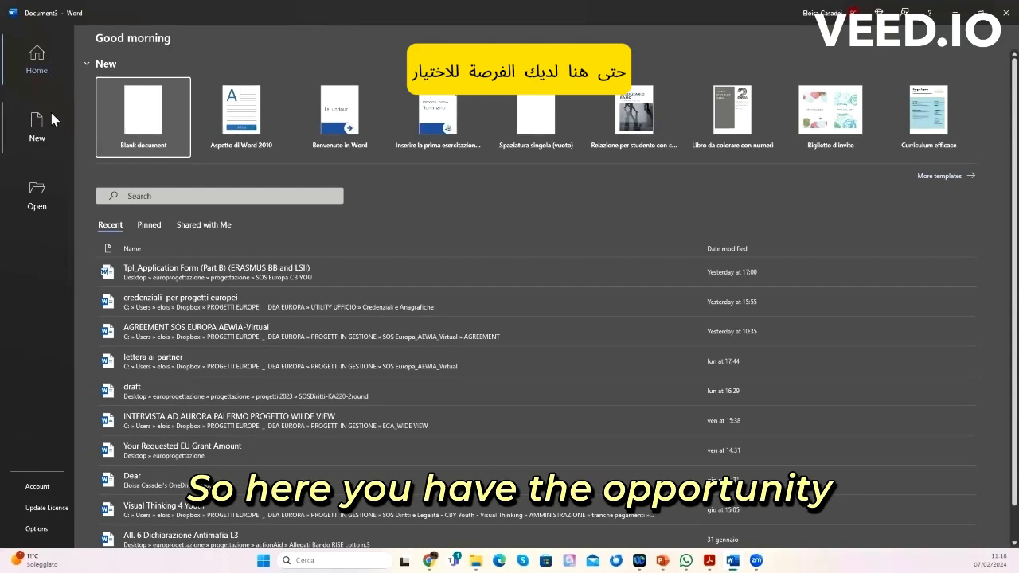
# Step: Look through the document templates and the recently opened files, and create a new blank document
pyautogui.click(50, 134)
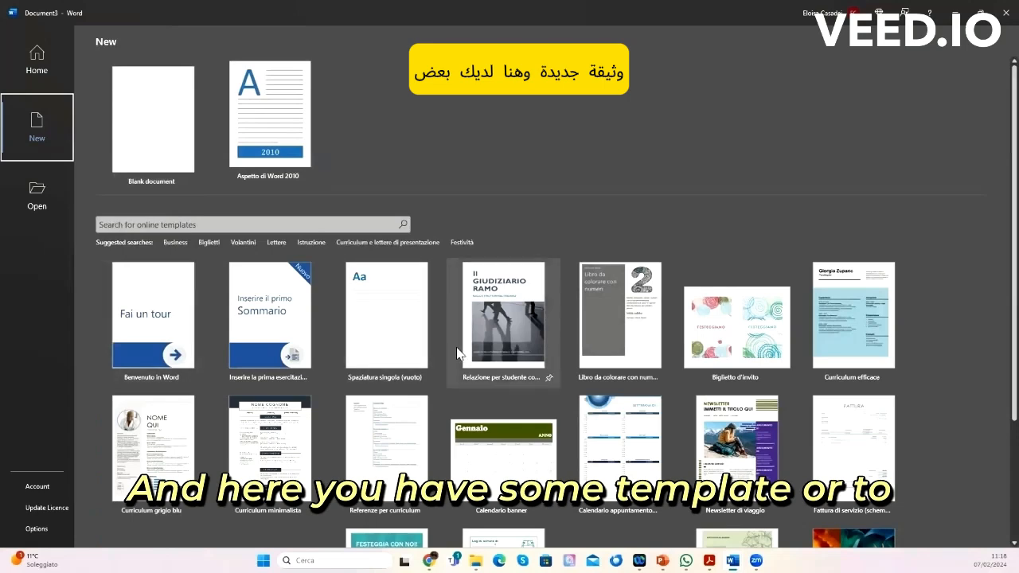
pyautogui.click(36, 194)
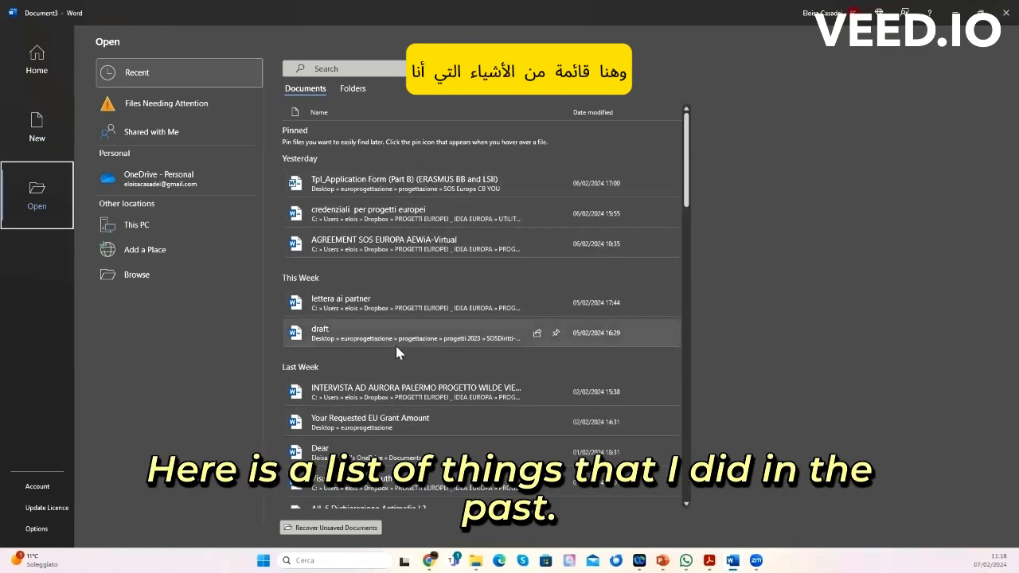
pyautogui.scroll(-5, 395, 345)
pyautogui.scroll(5, 399, 351)
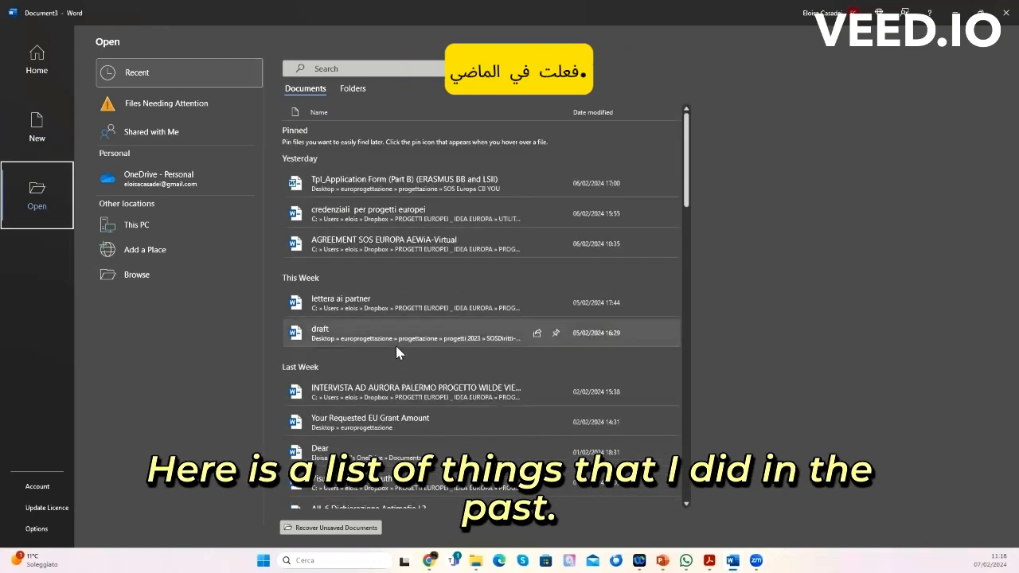
pyautogui.click(37, 137)
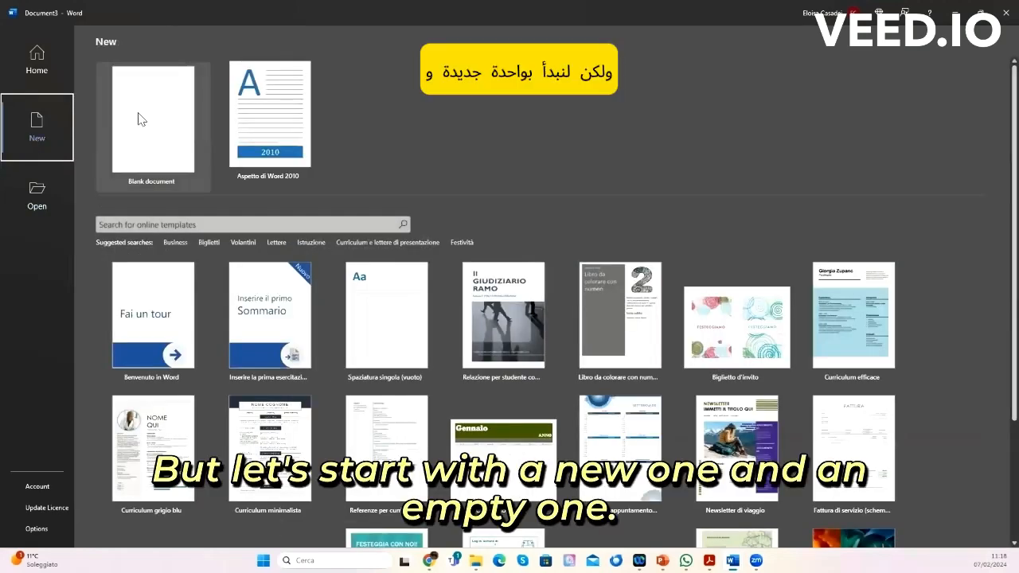
pyautogui.click(137, 120)
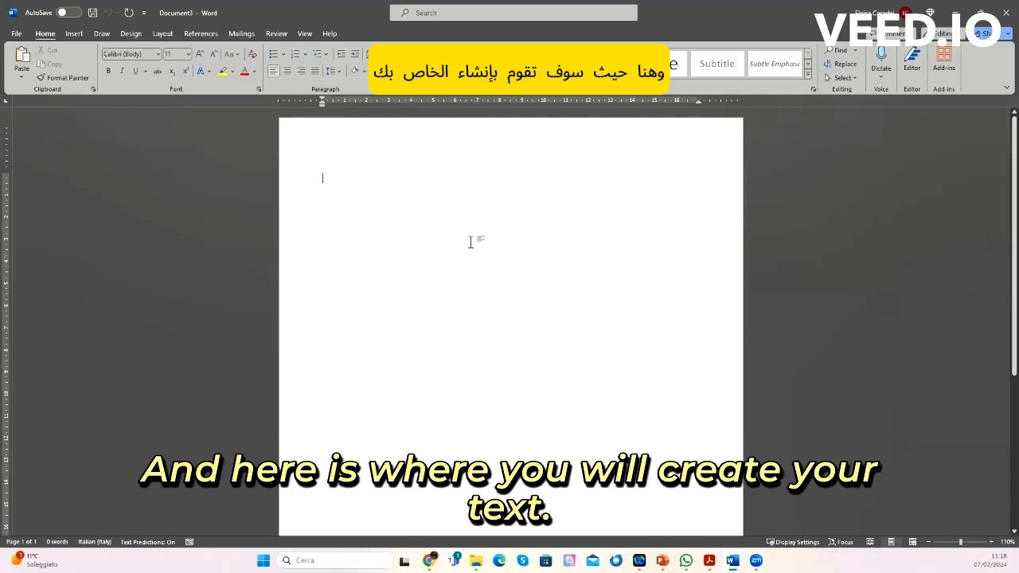
# Step: Enter the random test string "jdsjnskbjdfdsnòs" on the blank page and erase it again
pyautogui.write('jdsjnskbjdfdsnòs')
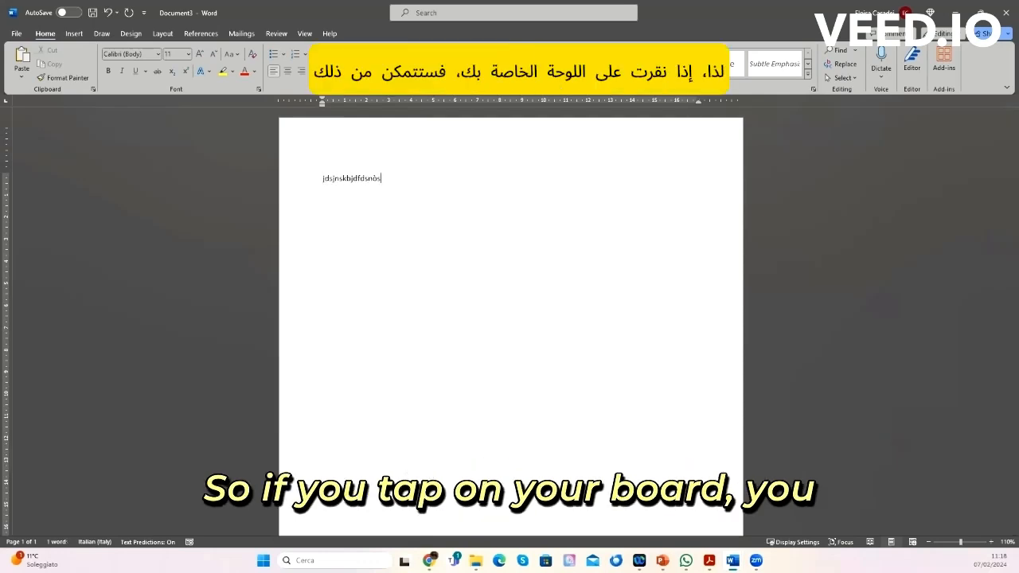
pyautogui.press('BackSpace')
pyautogui.press('BackSpace')
pyautogui.press('BackSpace')
pyautogui.press('BackSpace')
pyautogui.press('BackSpace')
pyautogui.press('BackSpace')
pyautogui.press('BackSpace')
pyautogui.press('BackSpace')
pyautogui.press('BackSpace')
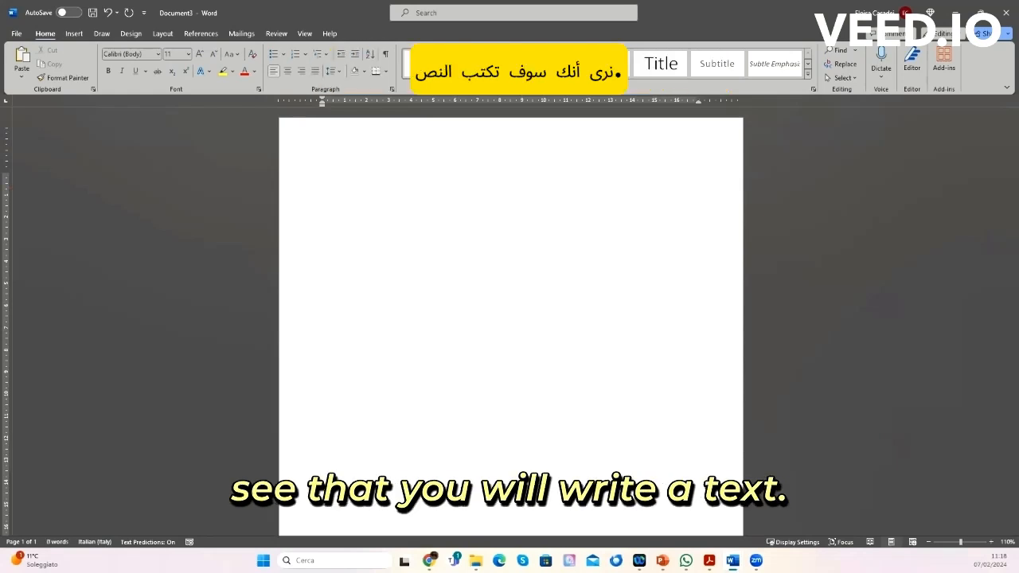
# Step: Write "Hello everyone!" on the first line and delete the whole text again
pyautogui.write('hello ')
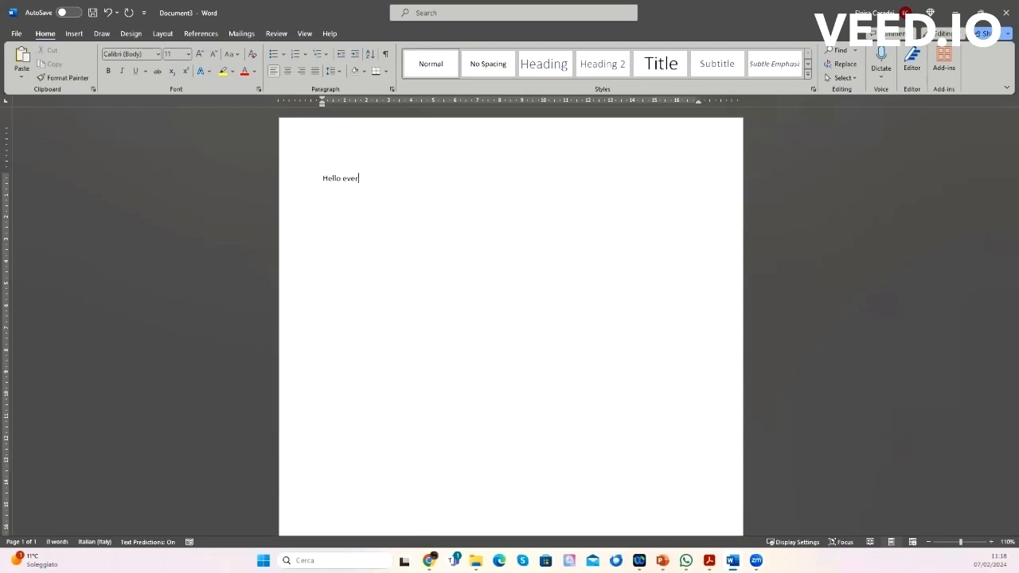
pyautogui.write('everyone!')
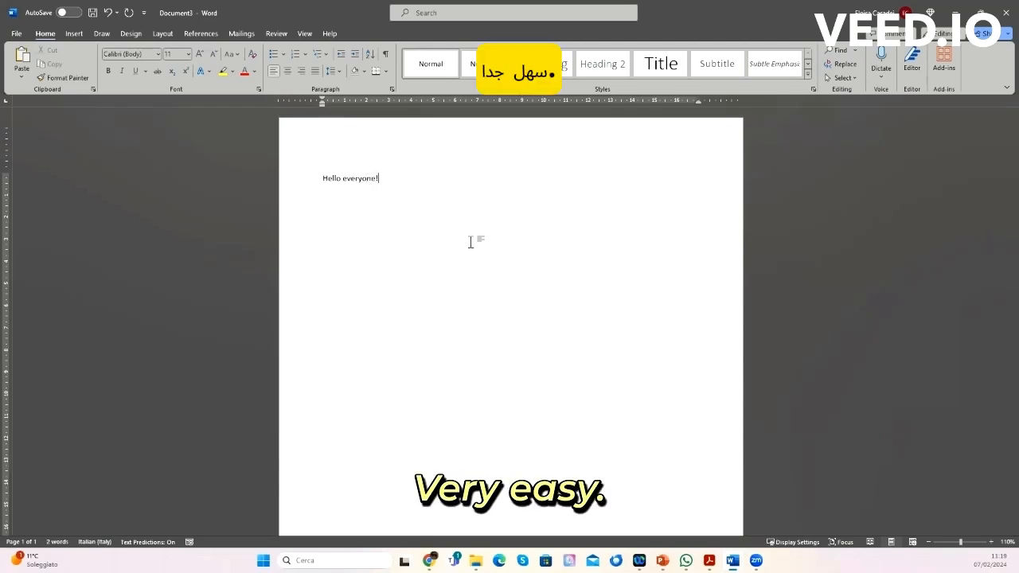
pyautogui.press('BackSpace')
pyautogui.press('BackSpace')
pyautogui.press('BackSpace')
pyautogui.press('BackSpace')
pyautogui.press('BackSpace')
pyautogui.press('BackSpace')
pyautogui.press('BackSpace')
pyautogui.press('BackSpace')
pyautogui.press('BackSpace')
pyautogui.press('BackSpace')
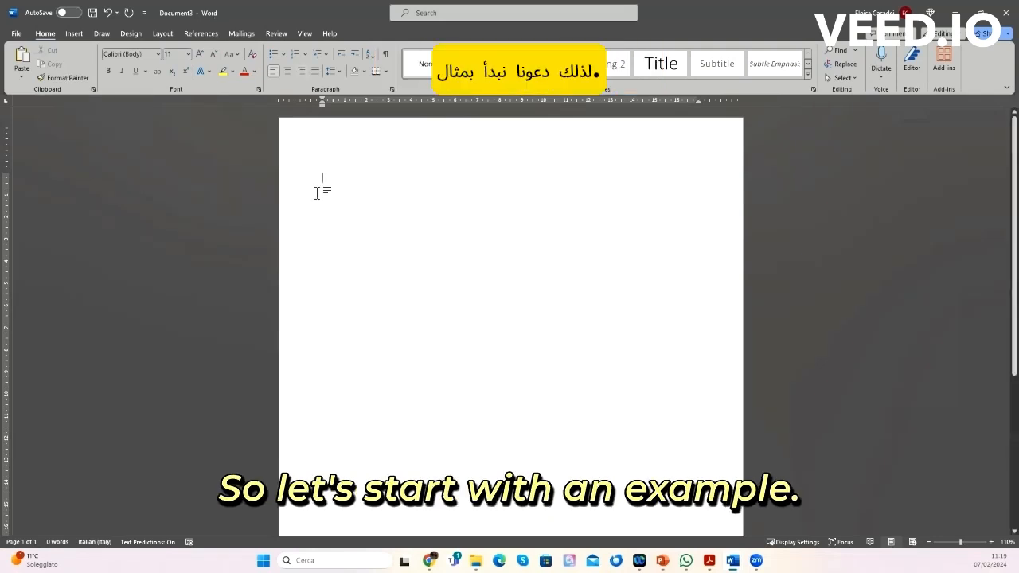
# Step: Write "Hello everyone!!!!!" on the first line and set its font to Arial Rounded MT Bold
pyautogui.write('Hello everyone!!!!!')
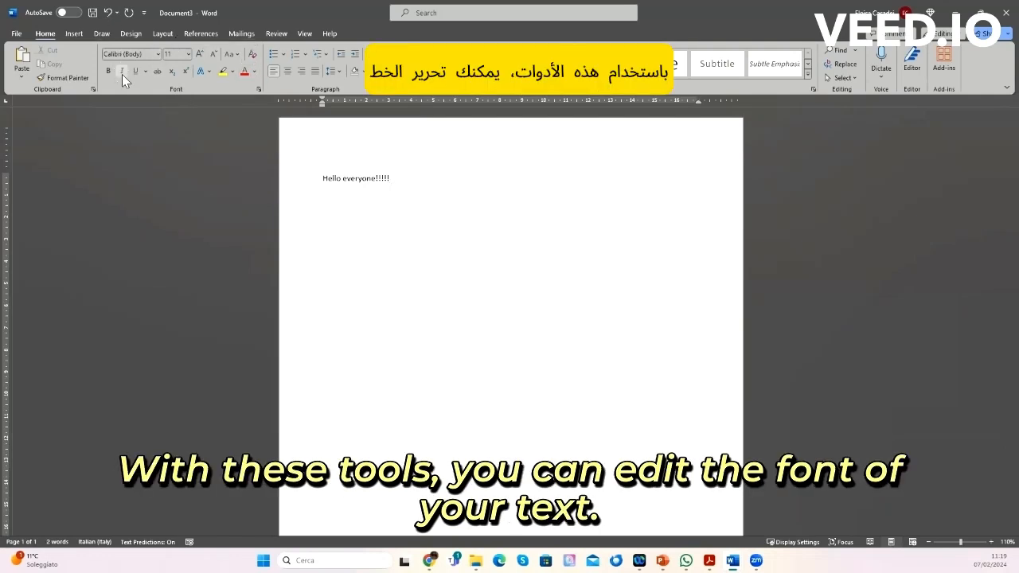
pyautogui.moveTo(321, 177); pyautogui.dragTo(418, 187)
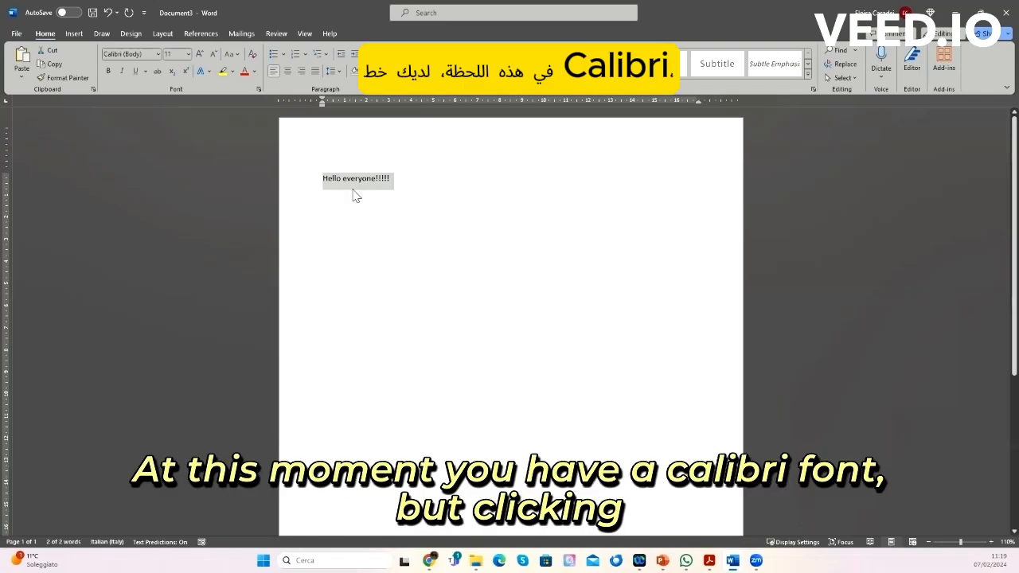
pyautogui.click(159, 54)
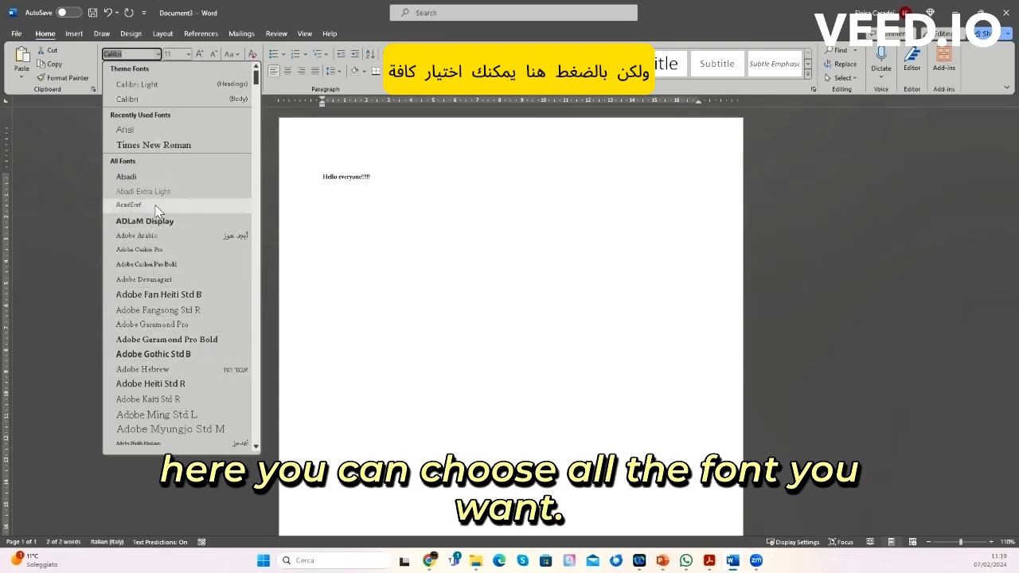
pyautogui.scroll(-5, 157, 211)
pyautogui.scroll(-10, 157, 211)
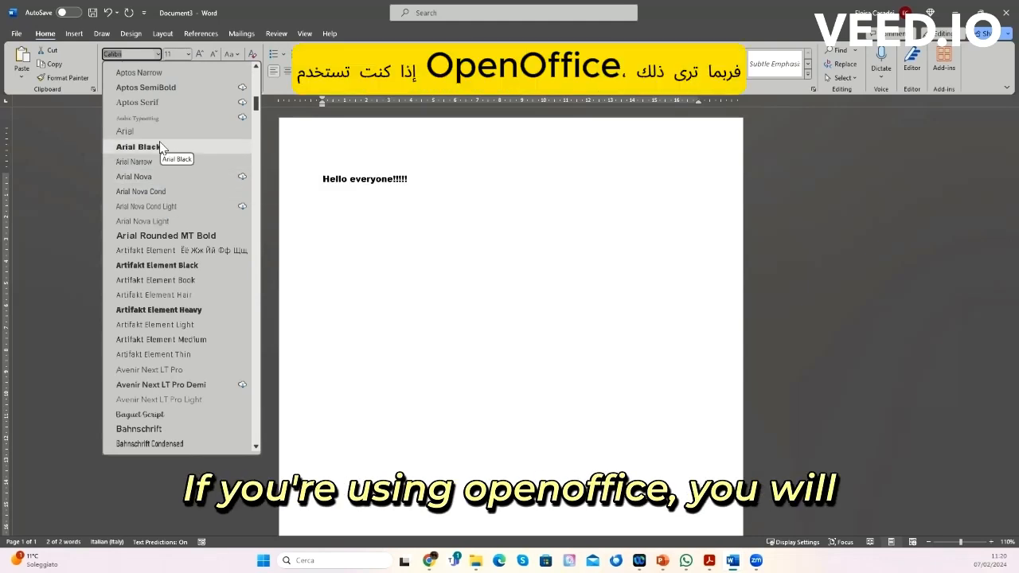
pyautogui.click(184, 239)
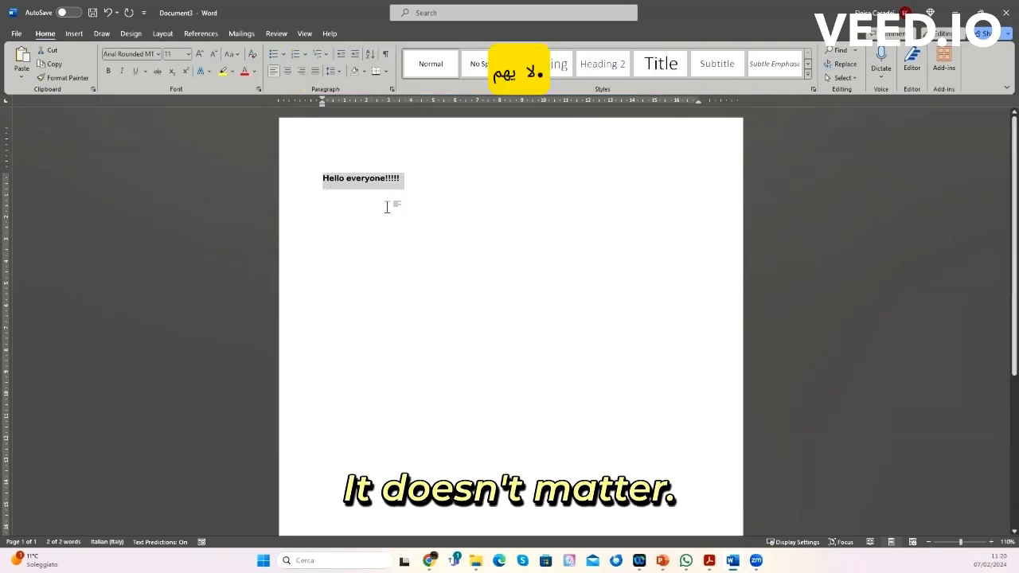
# Step: Change the font of the whole greeting "Hello everyone!!!!!" to Abadi and deselect the text
pyautogui.click(158, 53)
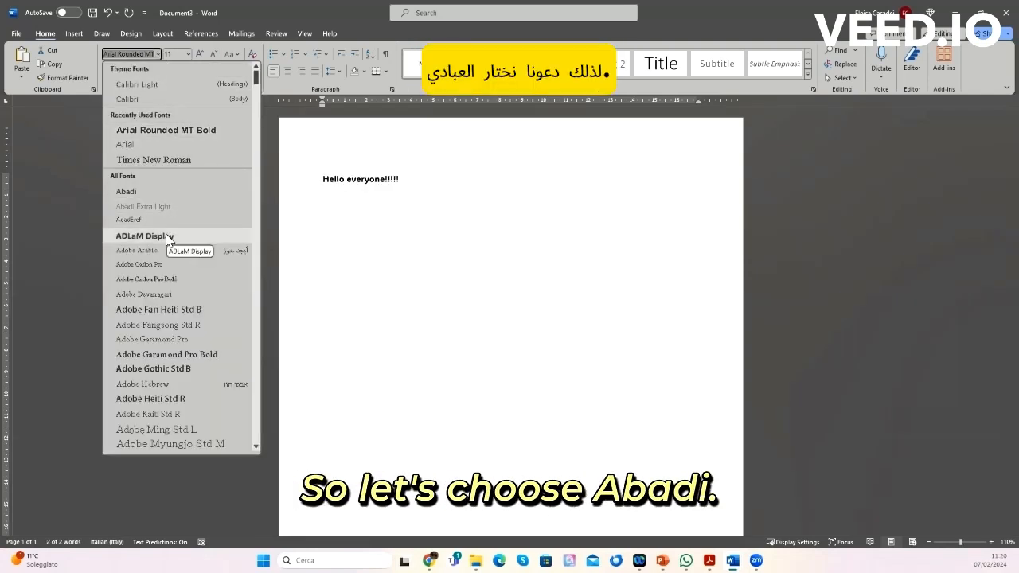
pyautogui.click(127, 192)
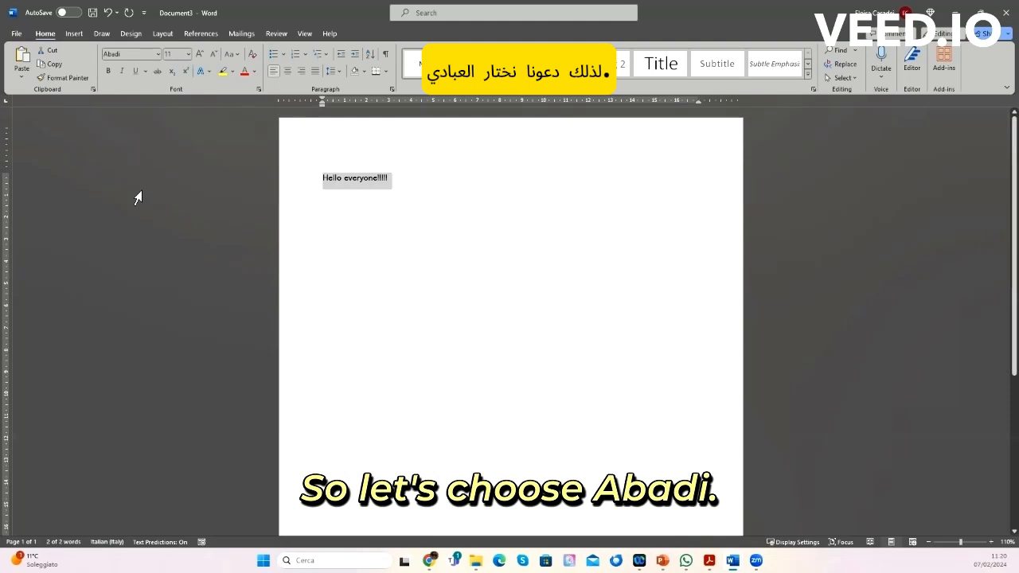
pyautogui.click(415, 235)
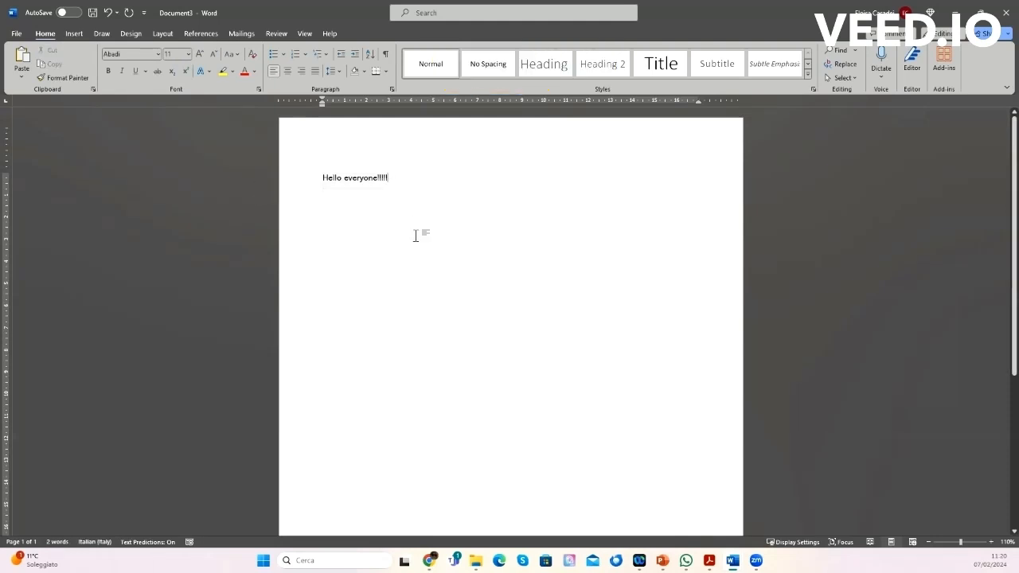
# Step: Change the font of only the word "Hello" to Calibri Light, leaving the rest of the line as it is
pyautogui.moveTo(320, 175); pyautogui.dragTo(403, 172)
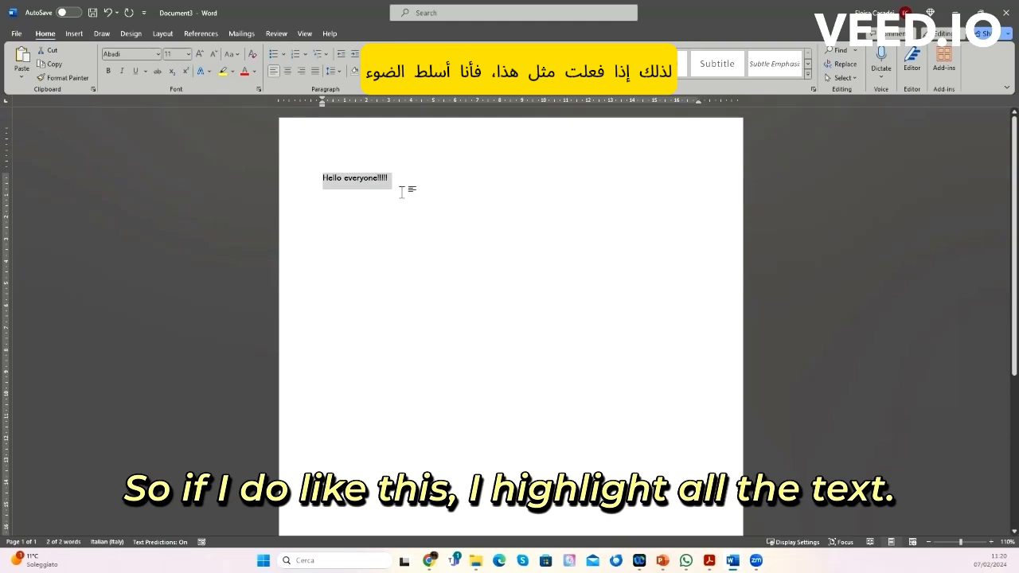
pyautogui.click(325, 183)
pyautogui.moveTo(318, 177); pyautogui.dragTo(427, 168)
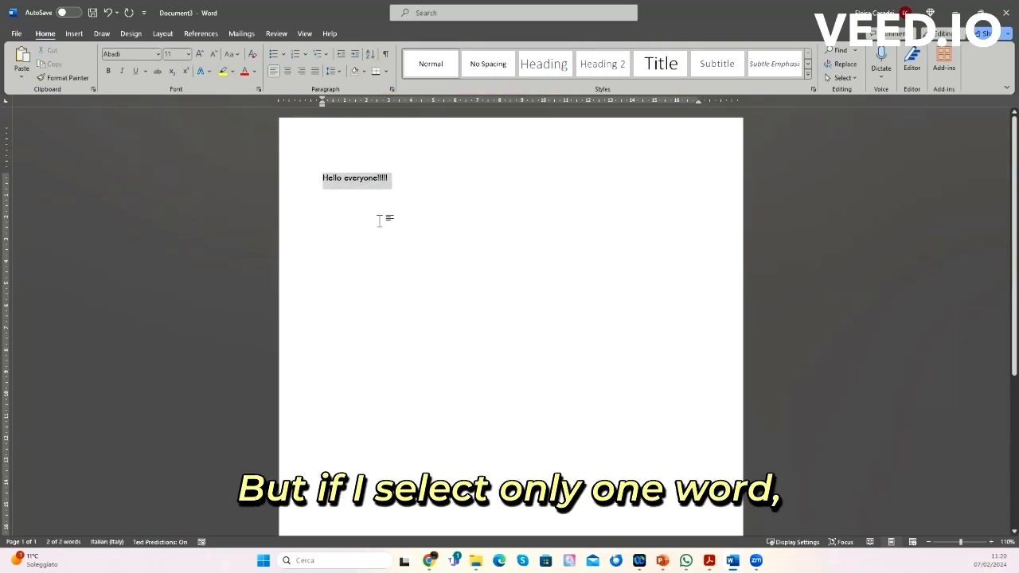
pyautogui.doubleClick(329, 178)
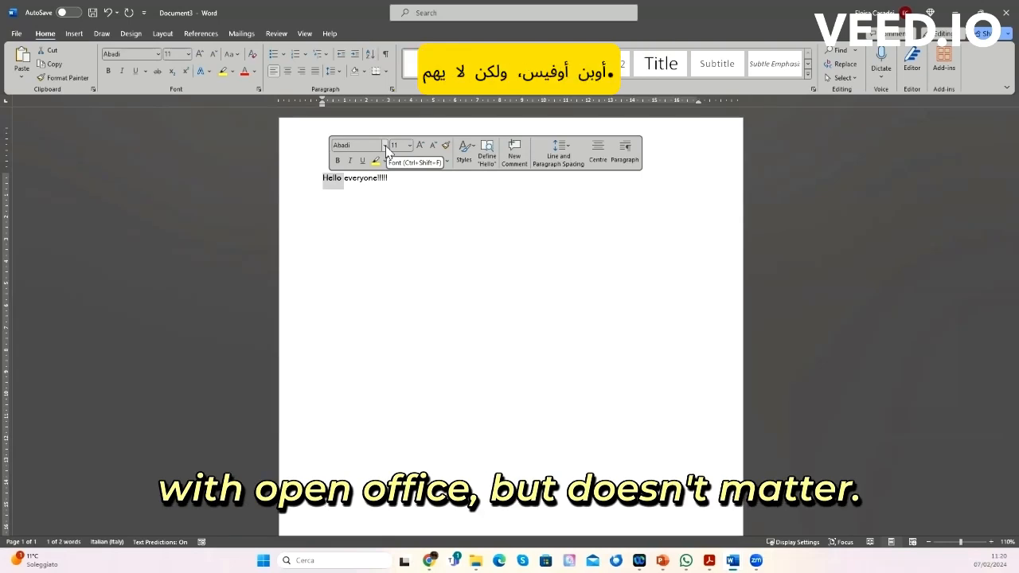
pyautogui.click(159, 54)
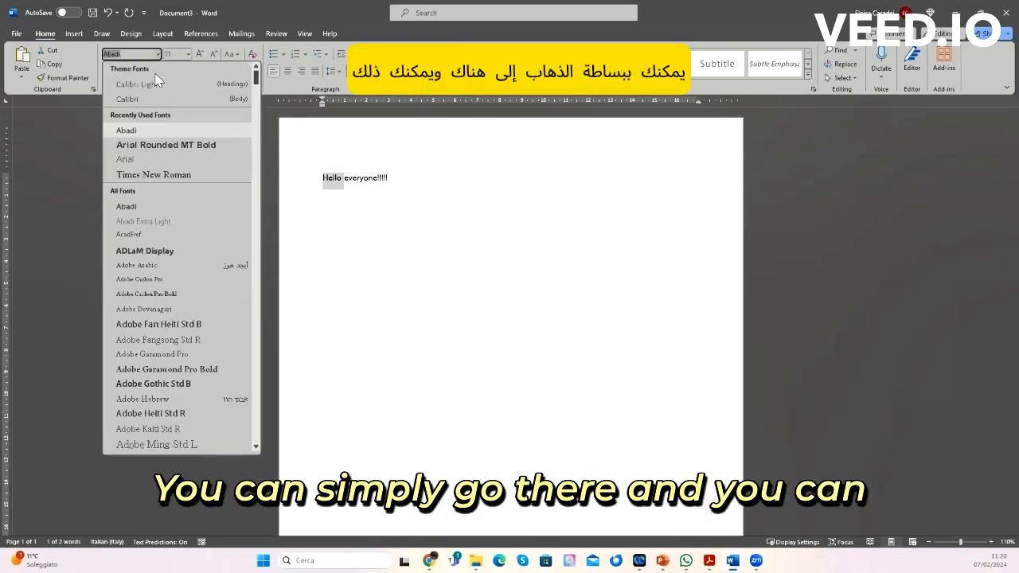
pyautogui.click(153, 84)
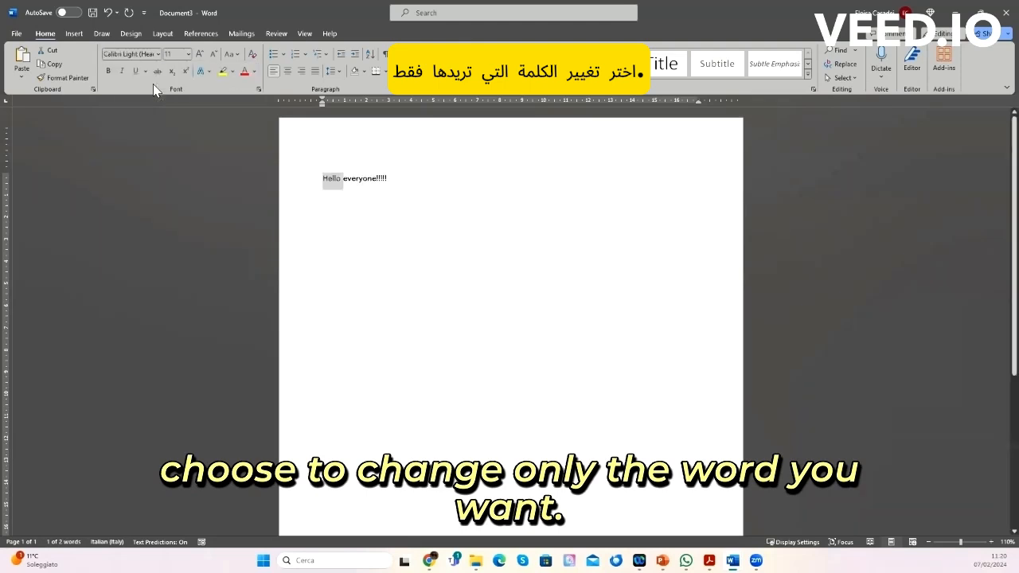
pyautogui.click(373, 202)
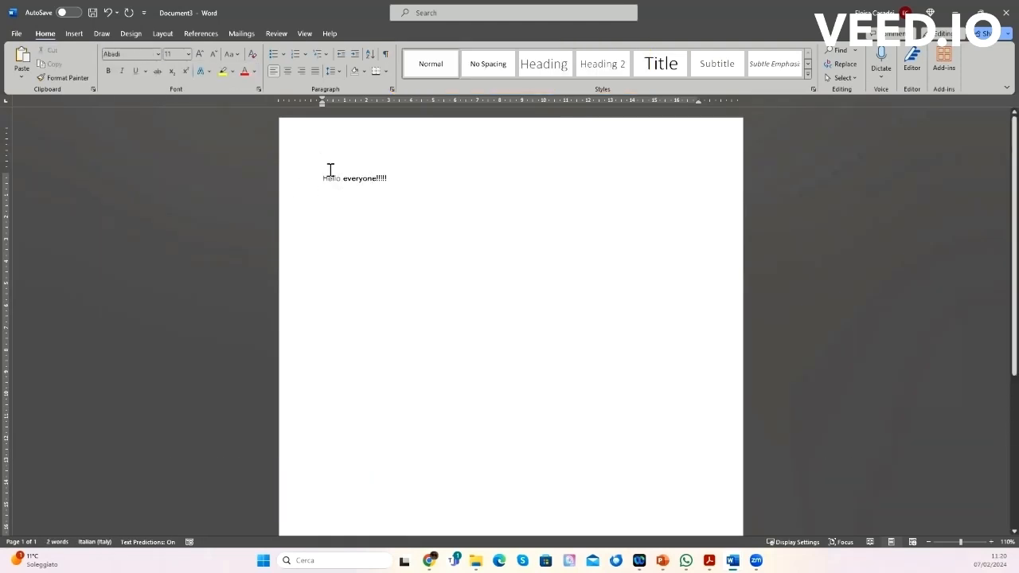
# Step: Set the font size of only the word "Hello" to 48
pyautogui.moveTo(319, 180); pyautogui.dragTo(346, 175)
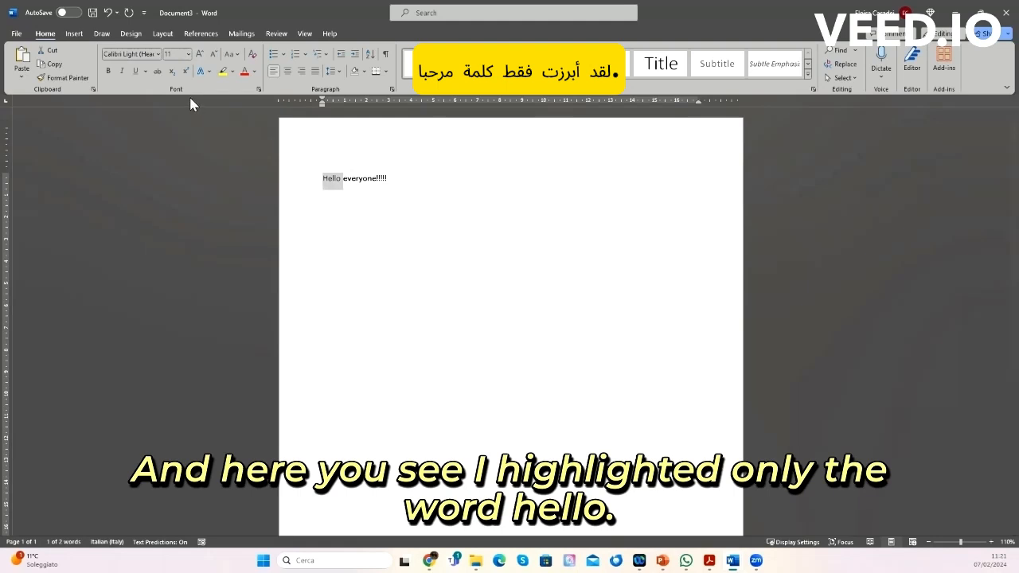
pyautogui.click(189, 54)
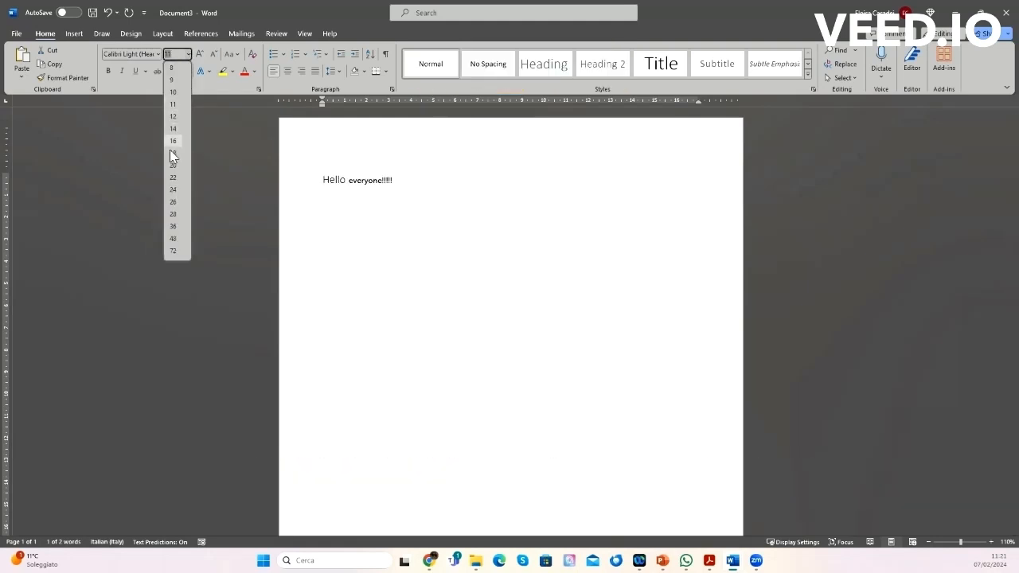
pyautogui.click(173, 239)
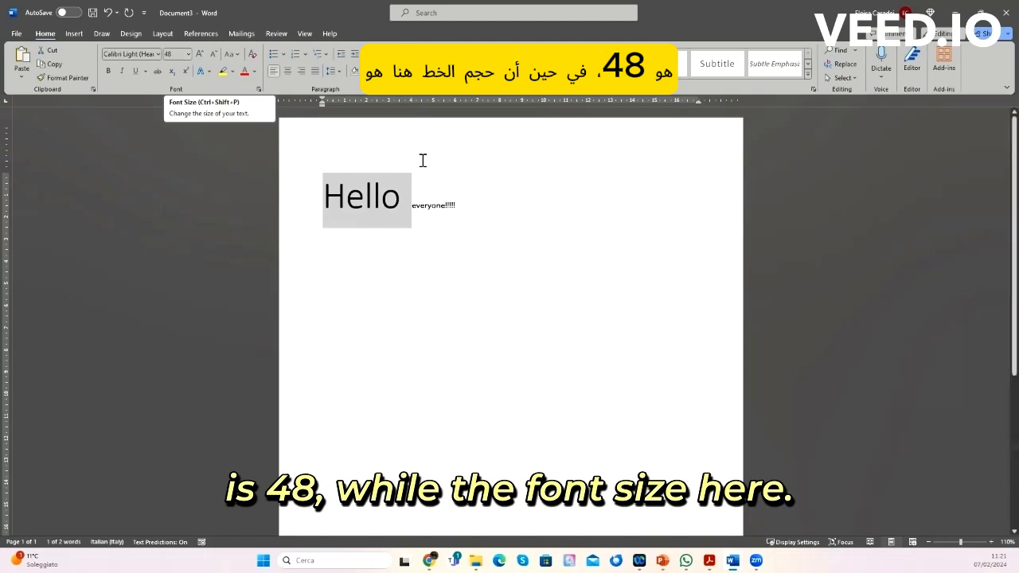
# Step: Select only "everyone!!!!!" to check its font and font size
pyautogui.click(416, 206)
pyautogui.click(417, 207)
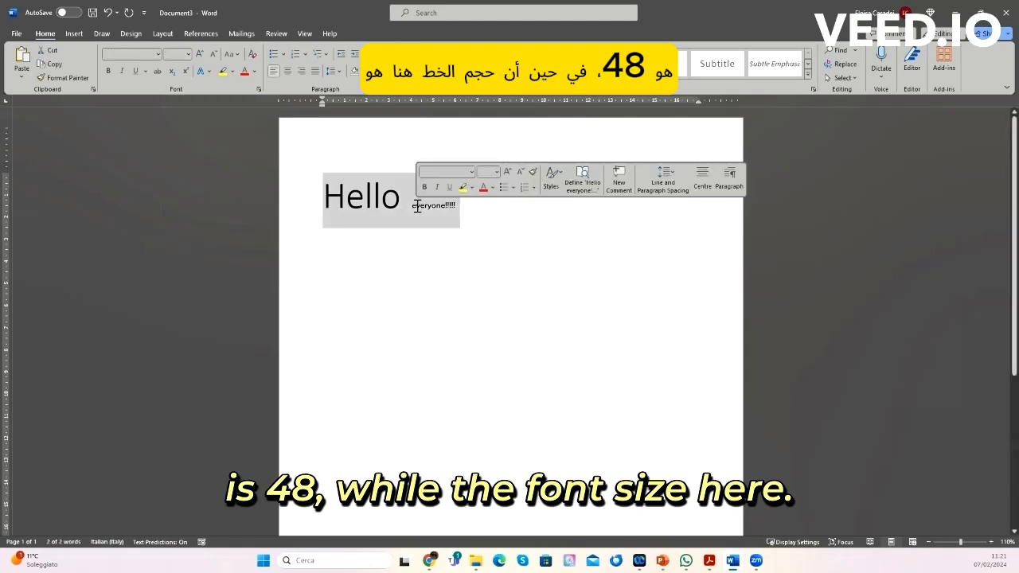
pyautogui.click(415, 206)
pyautogui.moveTo(412, 205); pyautogui.dragTo(467, 203)
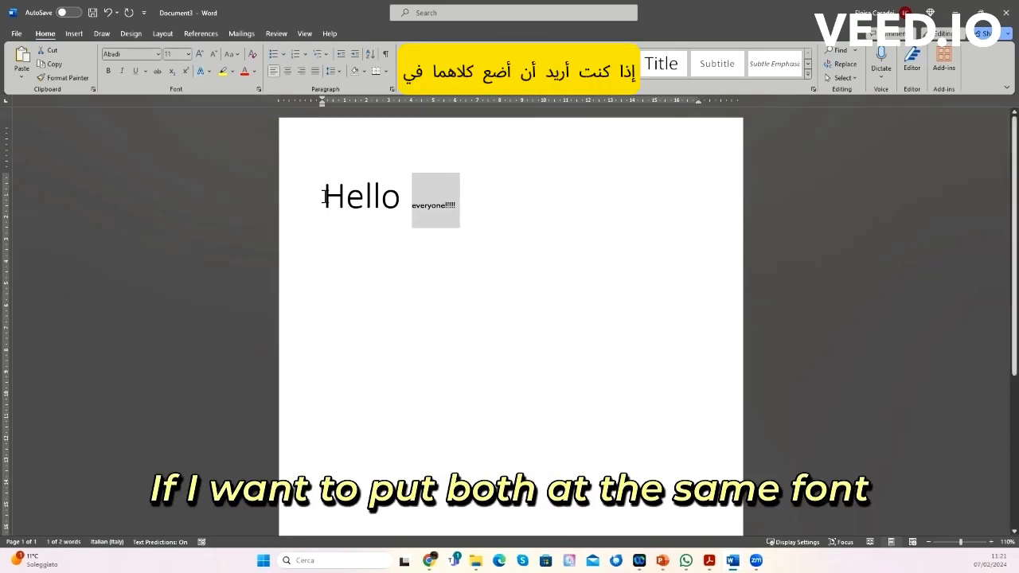
# Step: Set the whole line "Hello everyone!!!!!" to Times New Roman at font size 18
pyautogui.moveTo(325, 197); pyautogui.dragTo(461, 207)
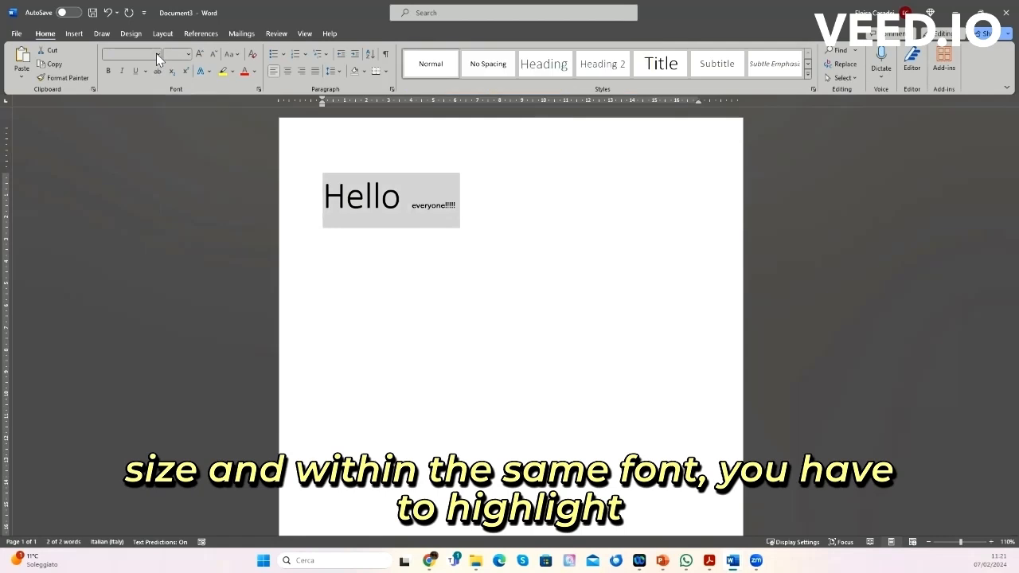
pyautogui.click(156, 53)
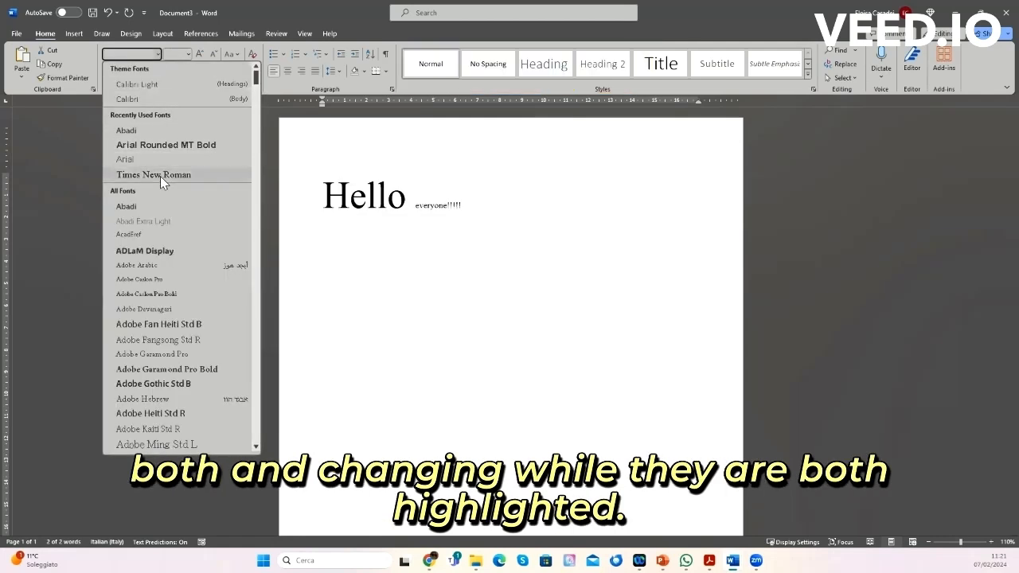
pyautogui.click(160, 176)
pyautogui.click(187, 54)
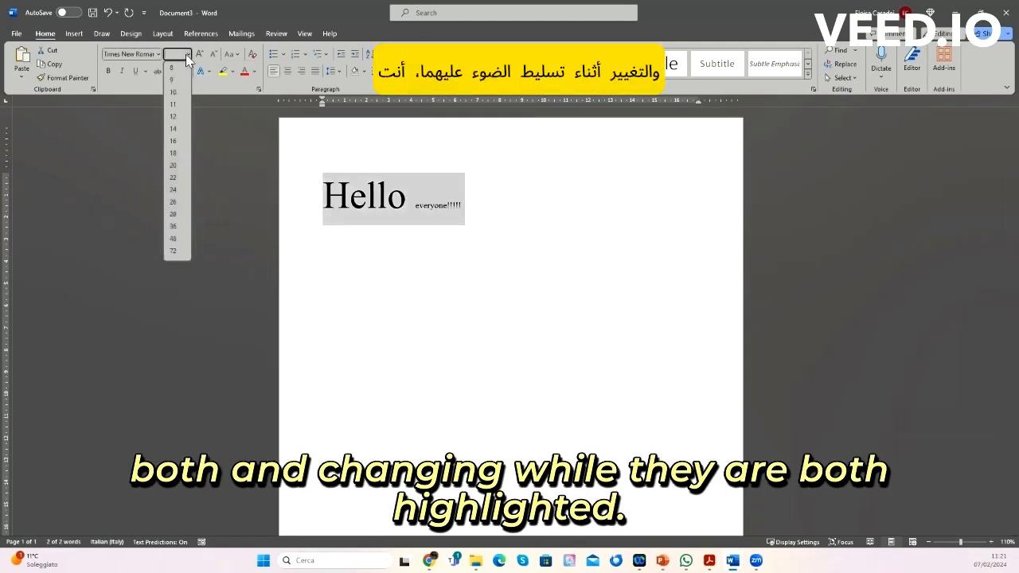
pyautogui.click(174, 153)
pyautogui.click(399, 231)
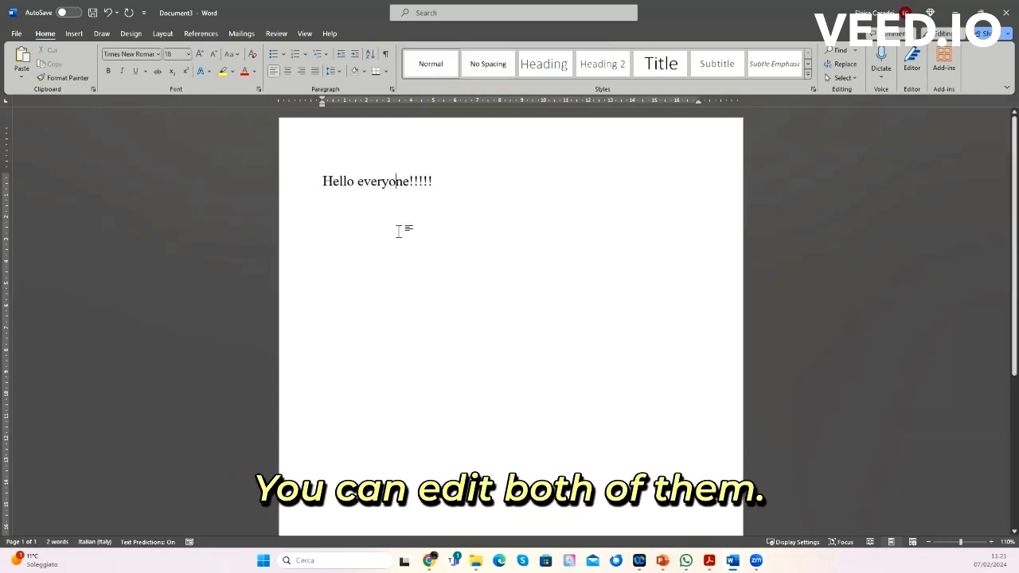
# Step: Increase the font size of the whole greeting line by one increment to 20
pyautogui.moveTo(325, 183); pyautogui.dragTo(439, 178)
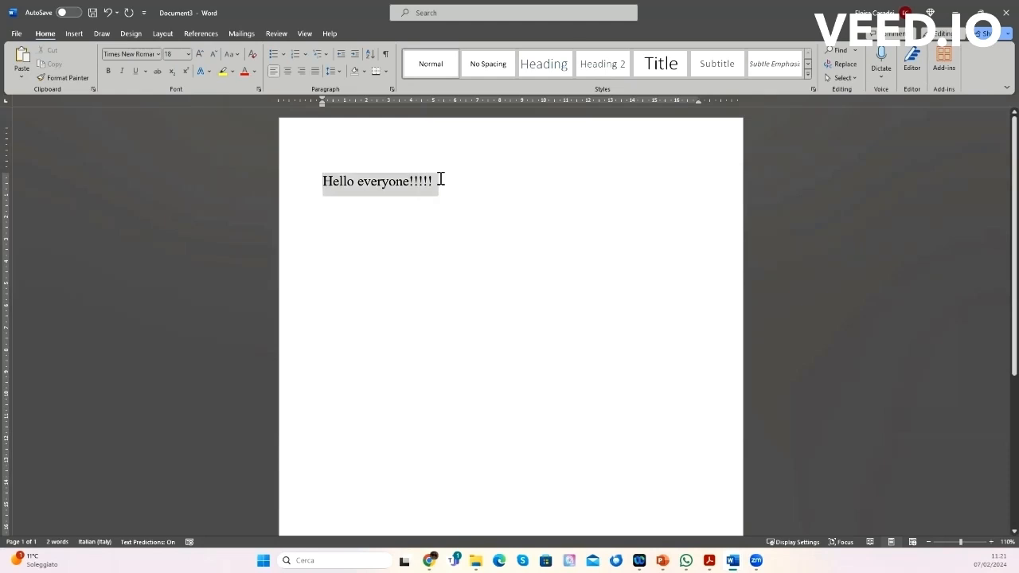
pyautogui.click(200, 55)
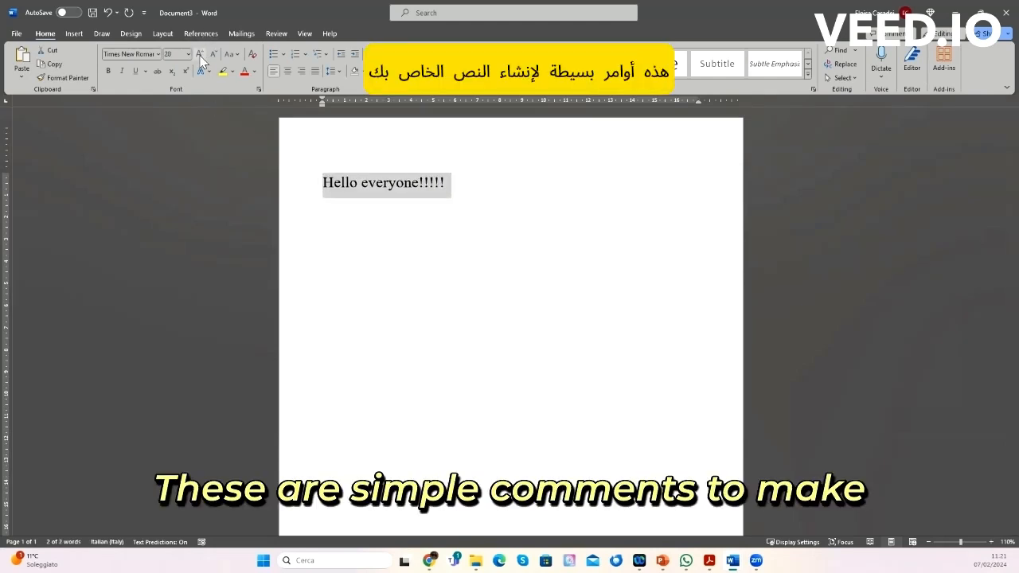
# Step: Increase the greeting's font size by two increments and decrease it by four increments to 16
pyautogui.click(200, 55)
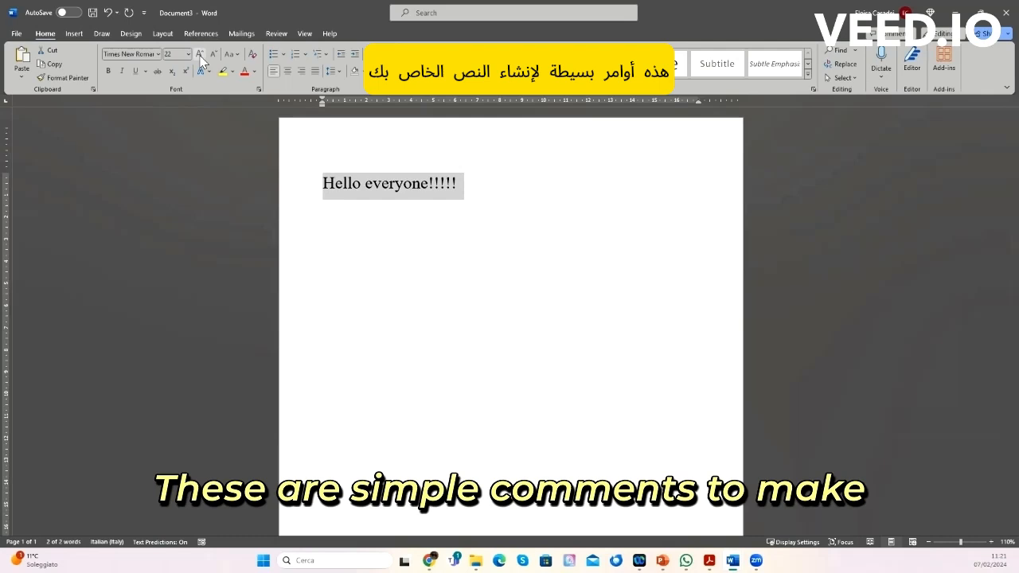
pyautogui.click(200, 55)
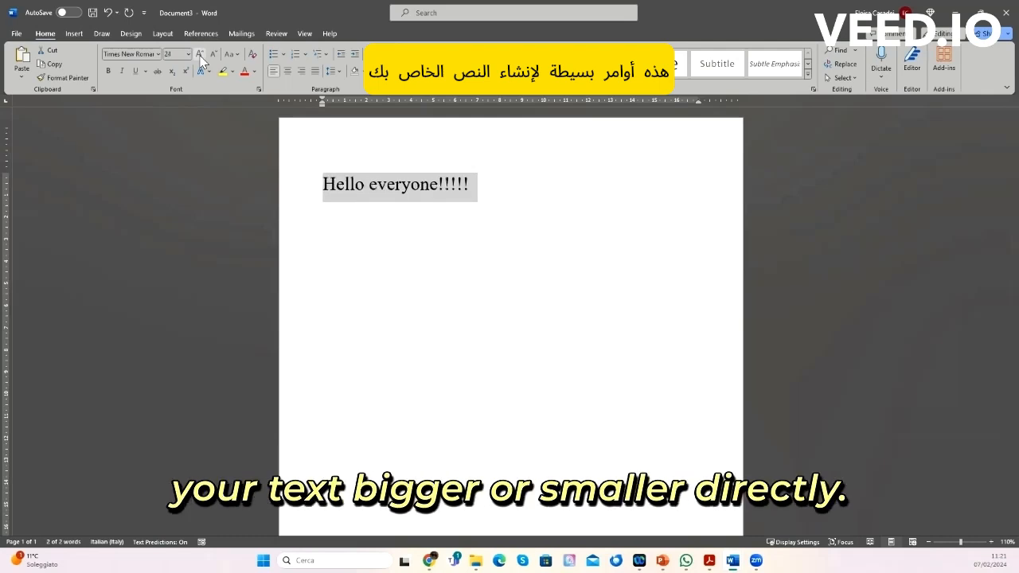
pyautogui.click(214, 55)
pyautogui.click(214, 55)
pyautogui.click(214, 55)
pyautogui.click(215, 55)
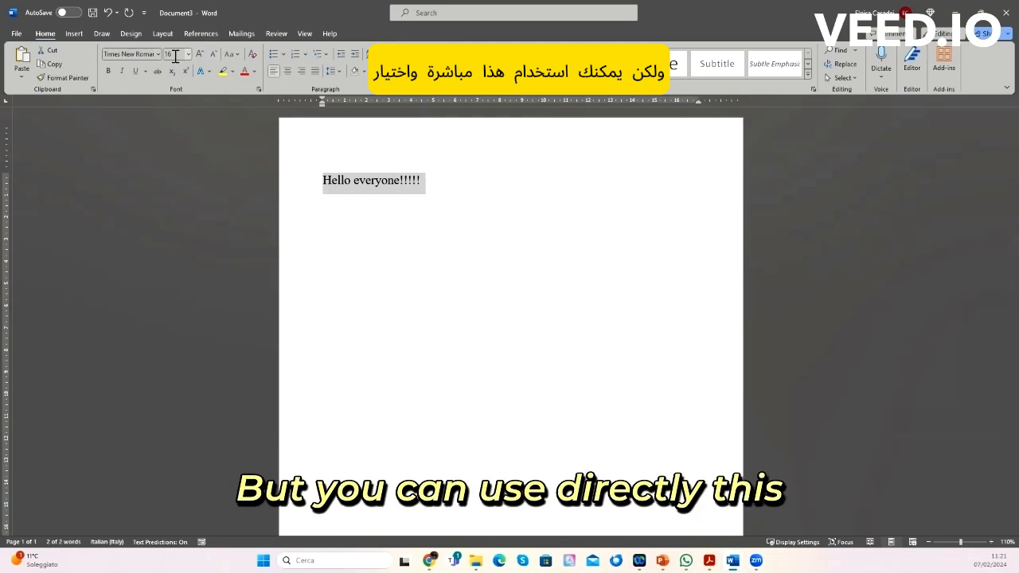
# Step: Set the font size of the greeting line directly to 18
pyautogui.click(188, 54)
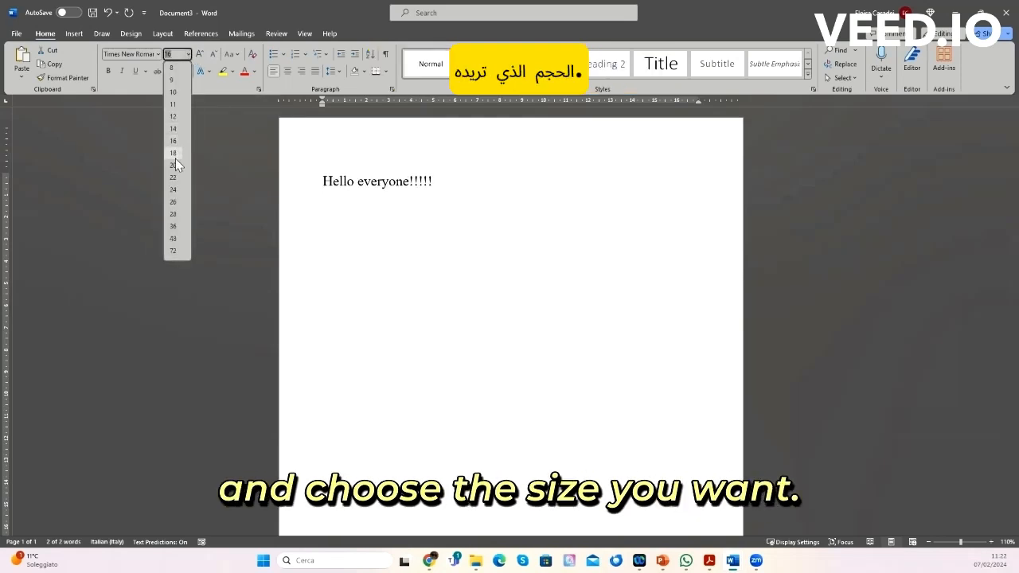
pyautogui.click(174, 156)
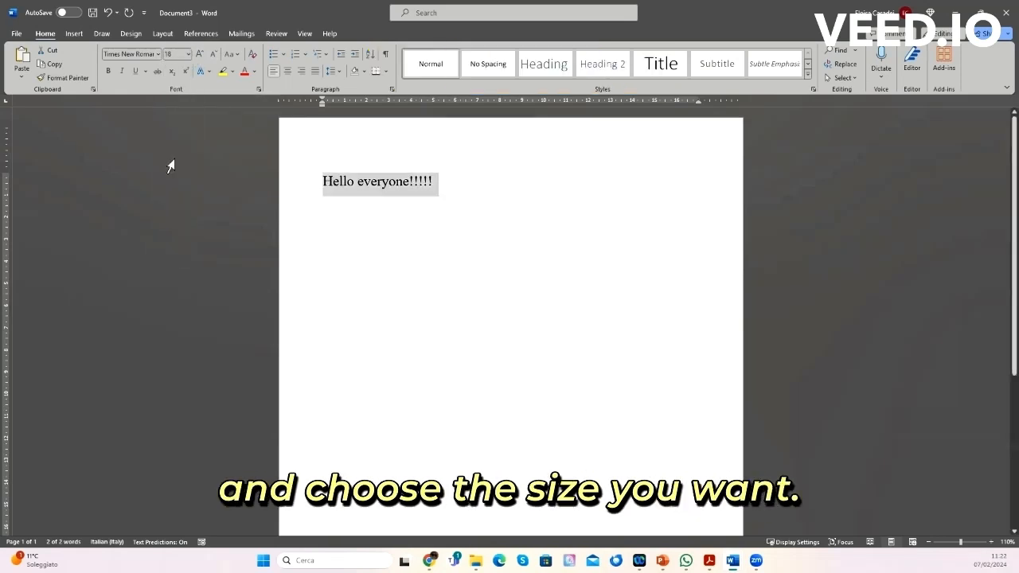
# Step: Change the greeting's case to UPPERCASE, to lowercase and back to Sentence case
pyautogui.click(235, 54)
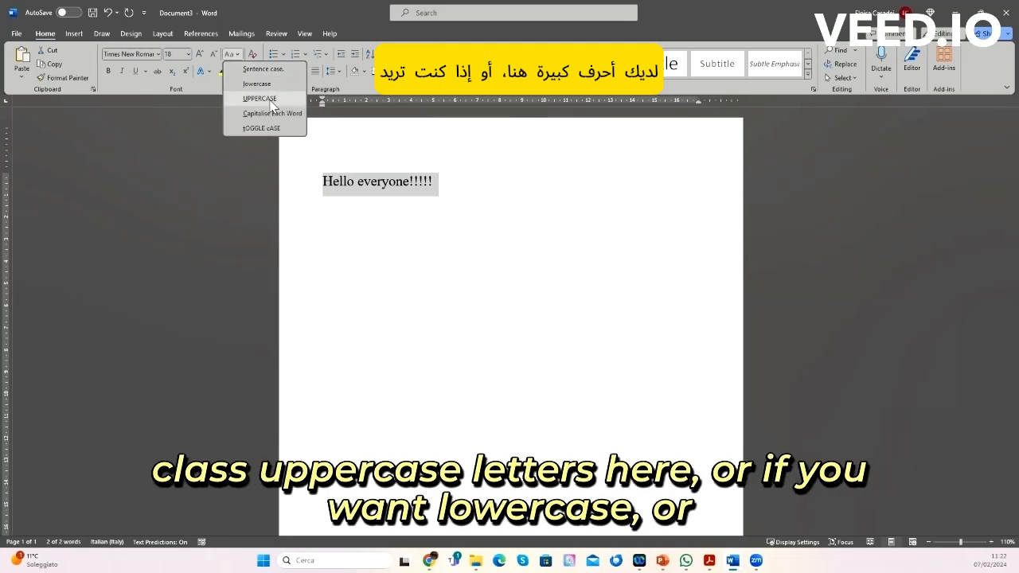
pyautogui.click(260, 99)
pyautogui.click(232, 55)
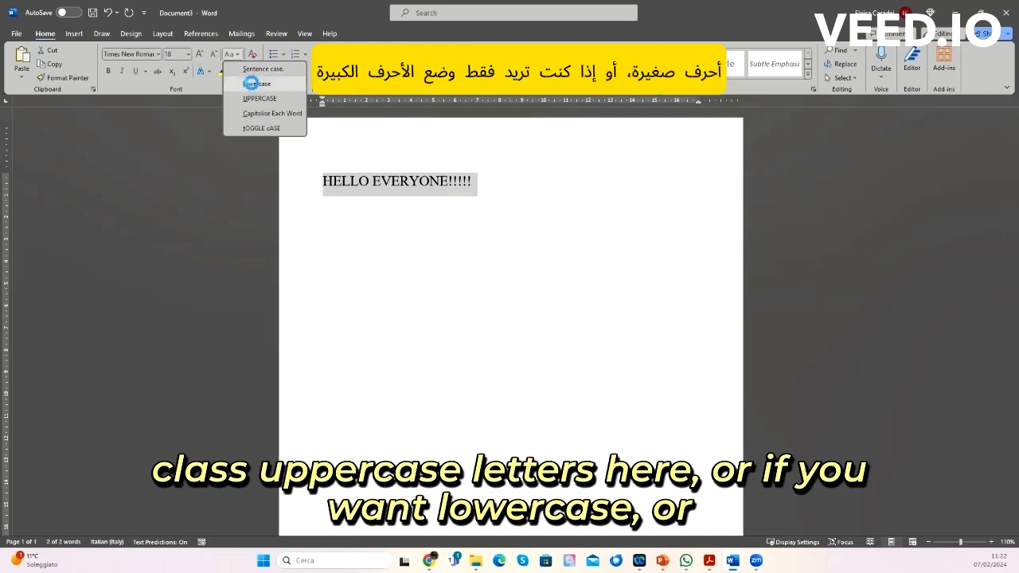
pyautogui.click(239, 81)
pyautogui.click(238, 55)
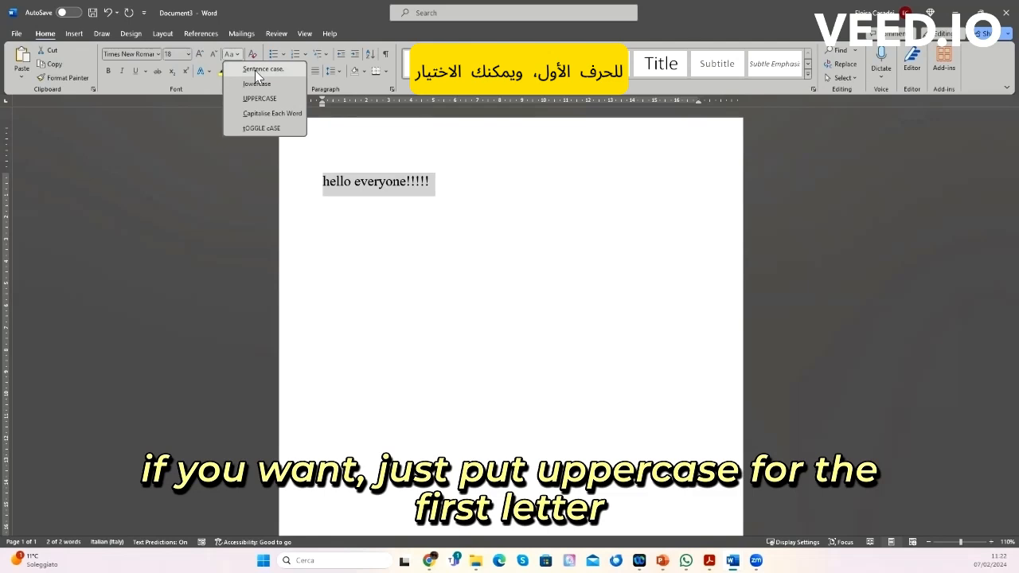
pyautogui.click(255, 70)
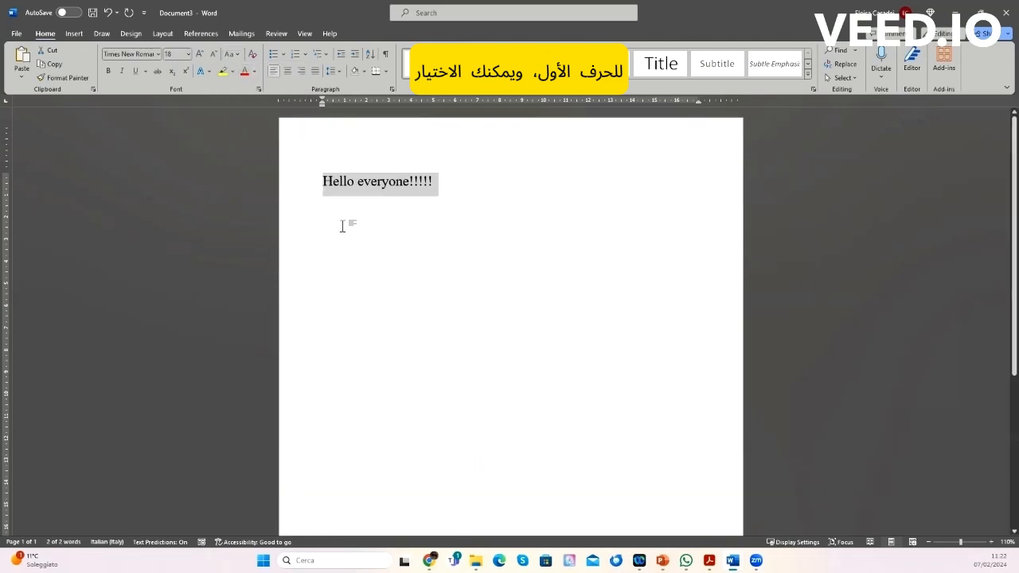
# Step: Turn bold on and off for the greeting, and do the same with italic
pyautogui.click(104, 72)
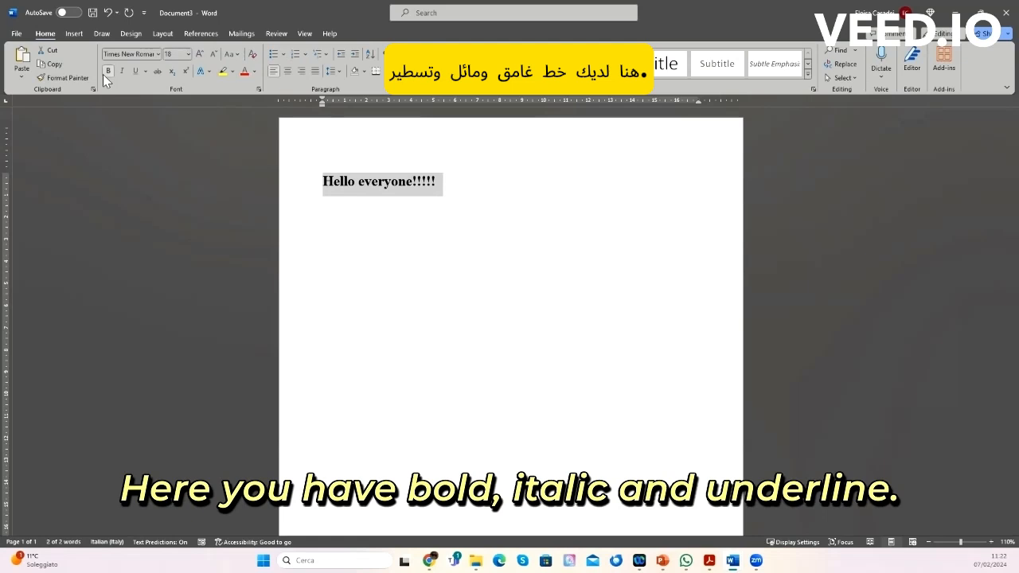
pyautogui.click(104, 73)
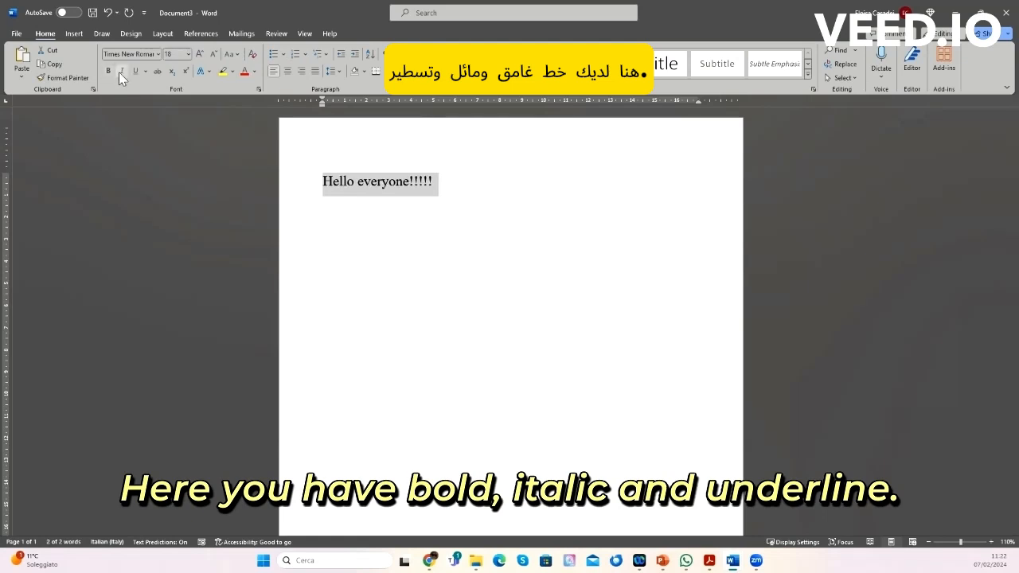
pyautogui.click(120, 72)
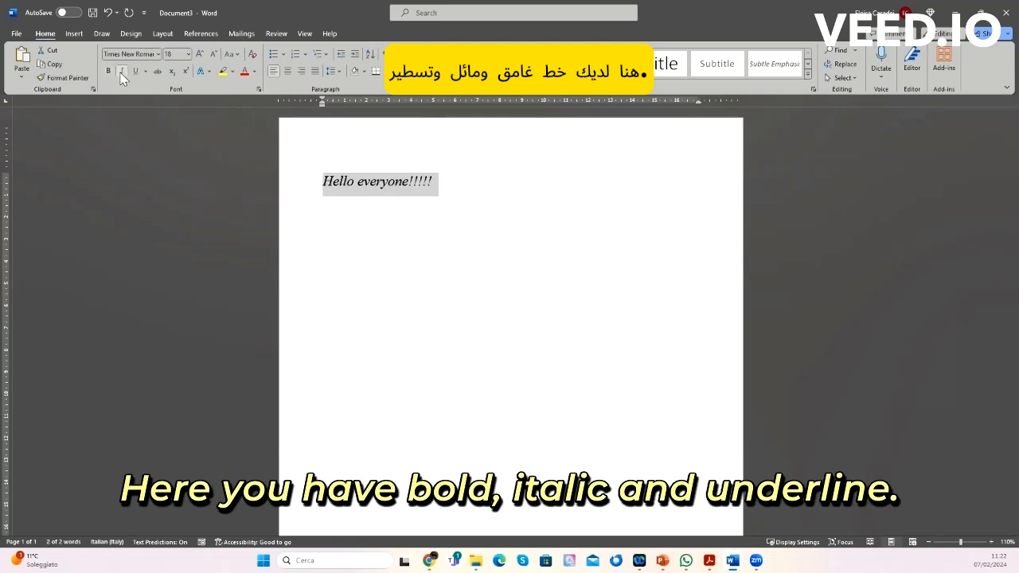
pyautogui.click(122, 73)
# Step: Underline the greeting, switch it to the wavy underline style, and remove the underline
pyautogui.click(134, 72)
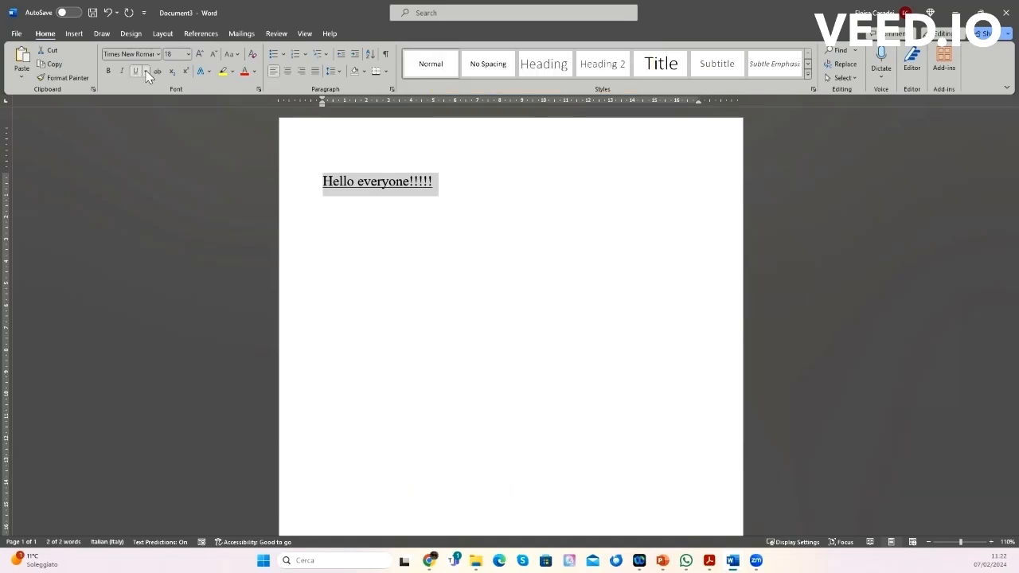
pyautogui.click(146, 71)
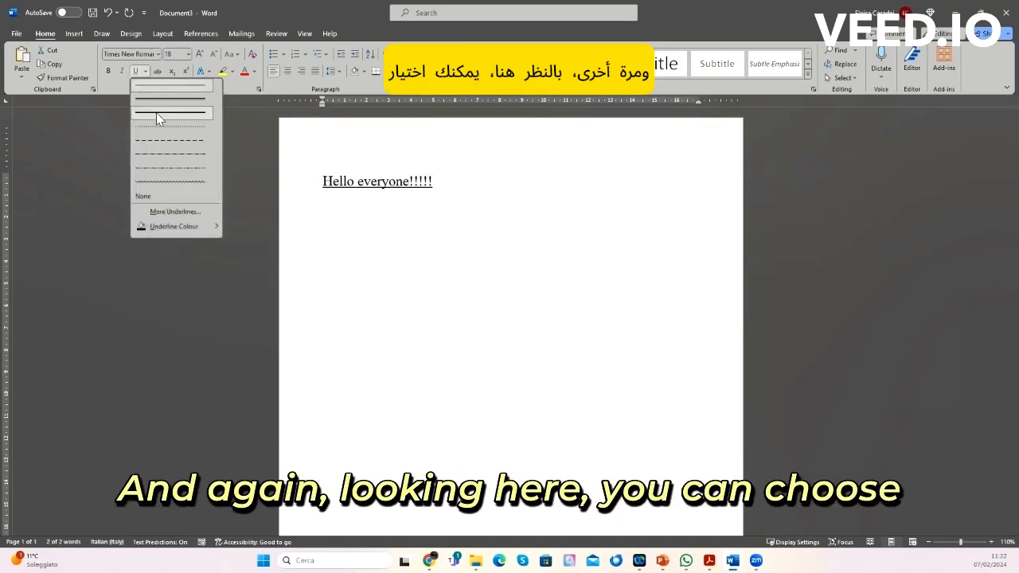
pyautogui.click(166, 184)
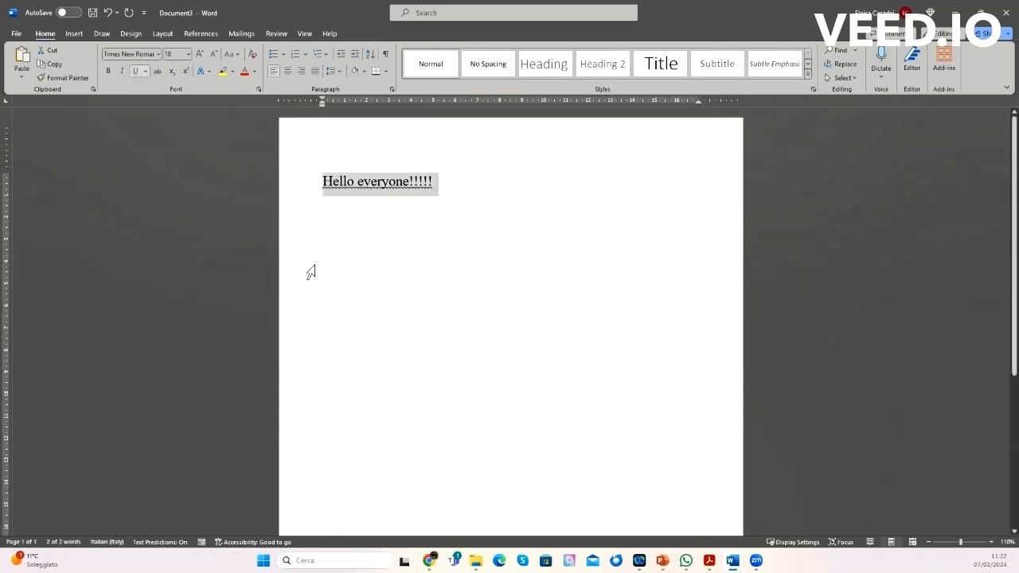
pyautogui.click(401, 245)
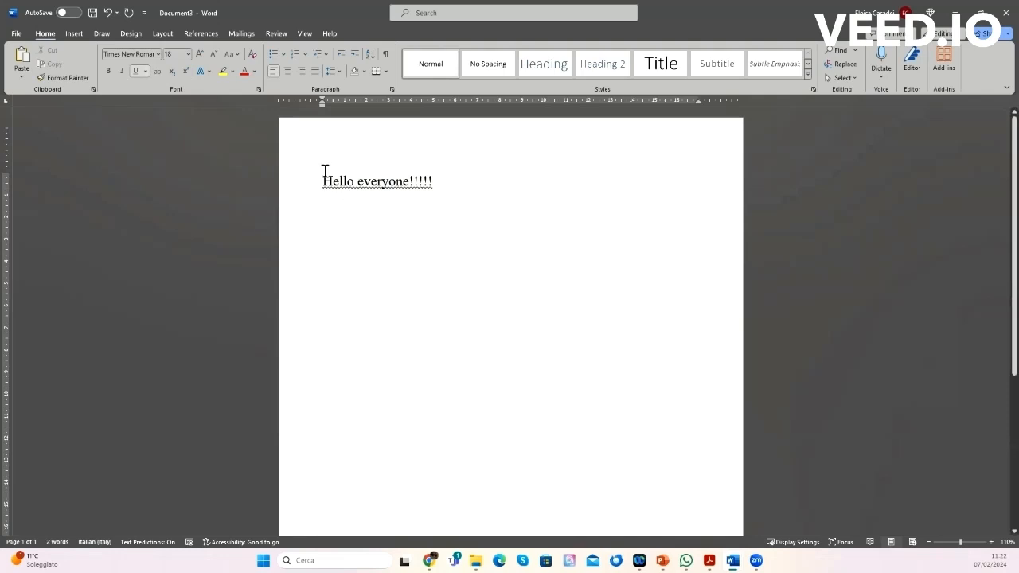
pyautogui.moveTo(322, 180); pyautogui.dragTo(427, 182)
pyautogui.click(136, 71)
# Step: Apply strikethrough to the greeting and remove it again
pyautogui.click(157, 73)
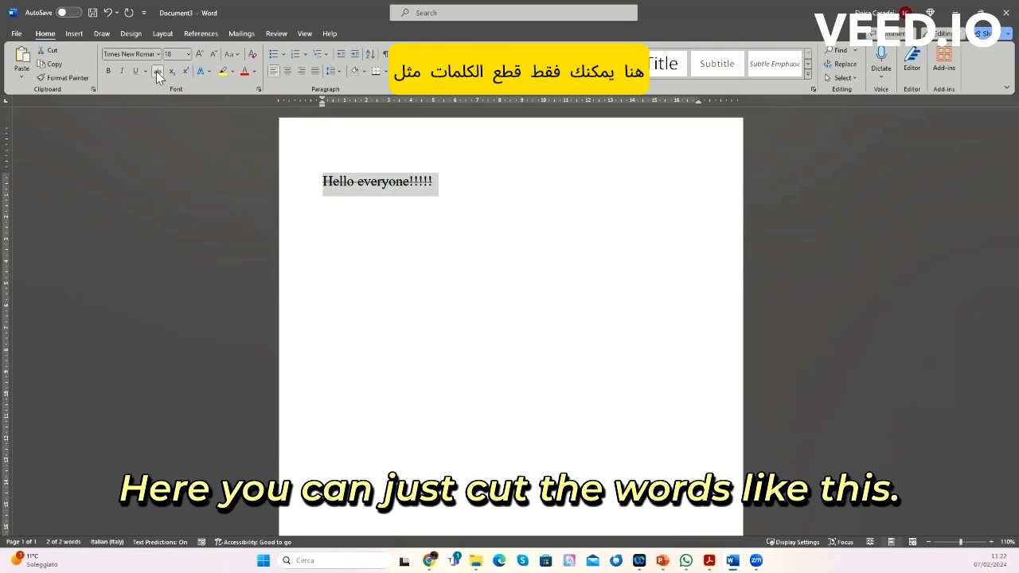
pyautogui.click(156, 70)
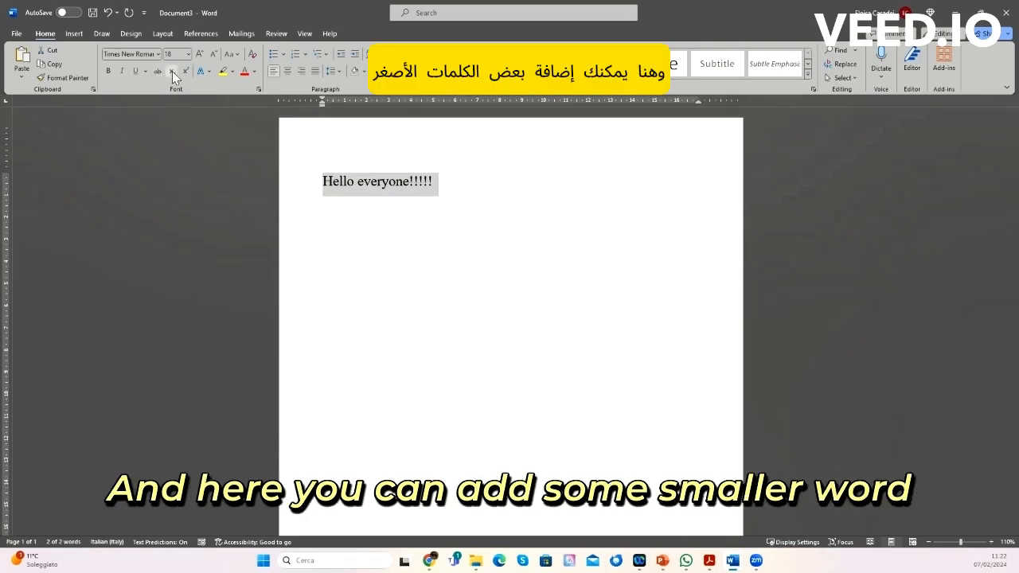
# Step: Write "2helllo" as subscript text directly after the greeting and delete it again
pyautogui.click(437, 180)
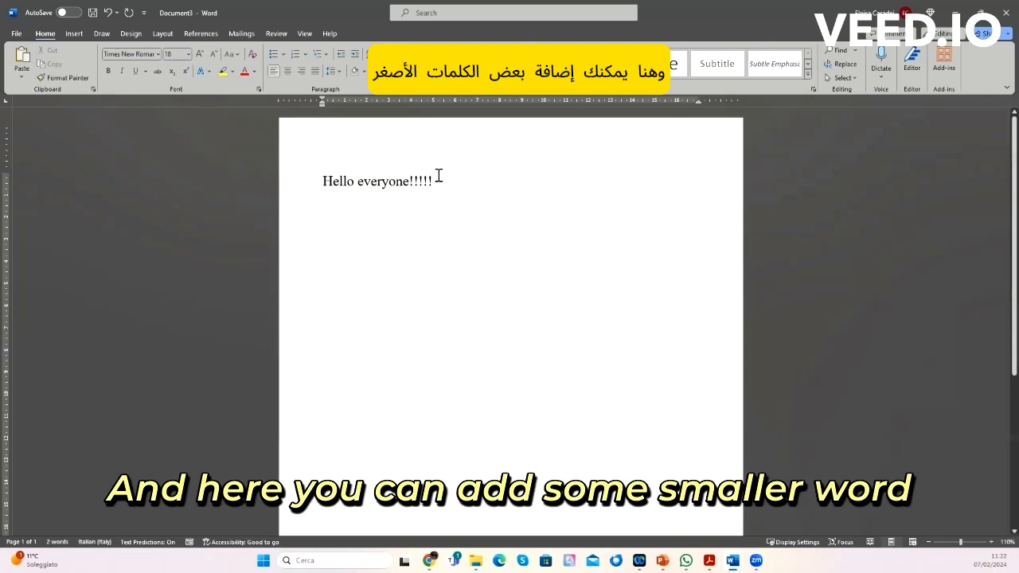
pyautogui.click(172, 72)
pyautogui.write('2helllo')
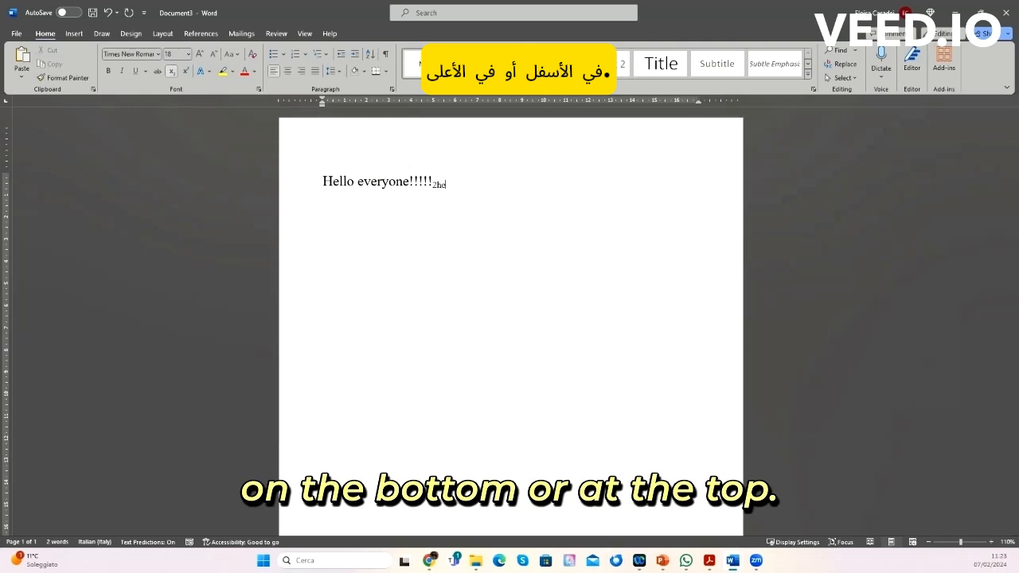
pyautogui.press('BackSpace')
pyautogui.press('BackSpace')
pyautogui.press('BackSpace')
pyautogui.press('BackSpace')
pyautogui.press('BackSpace')
pyautogui.press('BackSpace')
pyautogui.press('BackSpace')
# Step: Write the filler characters "ksdkjksdjlaj" as superscript after the greeting and delete them again
pyautogui.click(185, 71)
pyautogui.write('ksdkjksdjlaj')
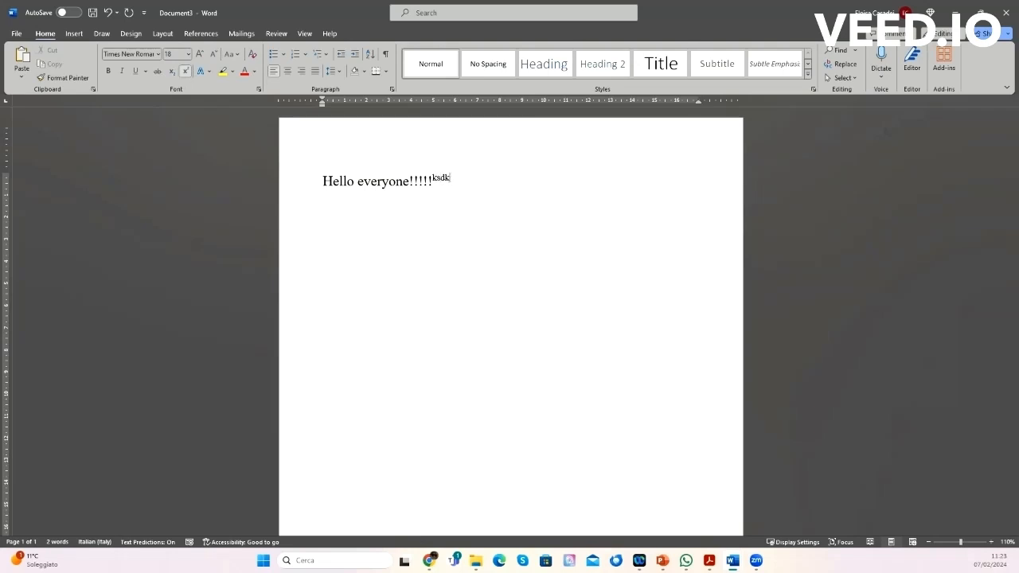
pyautogui.press('BackSpace')
pyautogui.press('BackSpace')
pyautogui.press('BackSpace')
pyautogui.press('BackSpace')
pyautogui.press('BackSpace')
pyautogui.press('BackSpace')
pyautogui.press('BackSpace')
pyautogui.press('BackSpace')
pyautogui.press('BackSpace')
pyautogui.press('BackSpace')
pyautogui.press('BackSpace')
pyautogui.press('BackSpace')
# Step: Select the greeting and preview the available text effects, highlight colours and font colours without applying any
pyautogui.click(345, 230)
pyautogui.moveTo(323, 180); pyautogui.dragTo(423, 183)
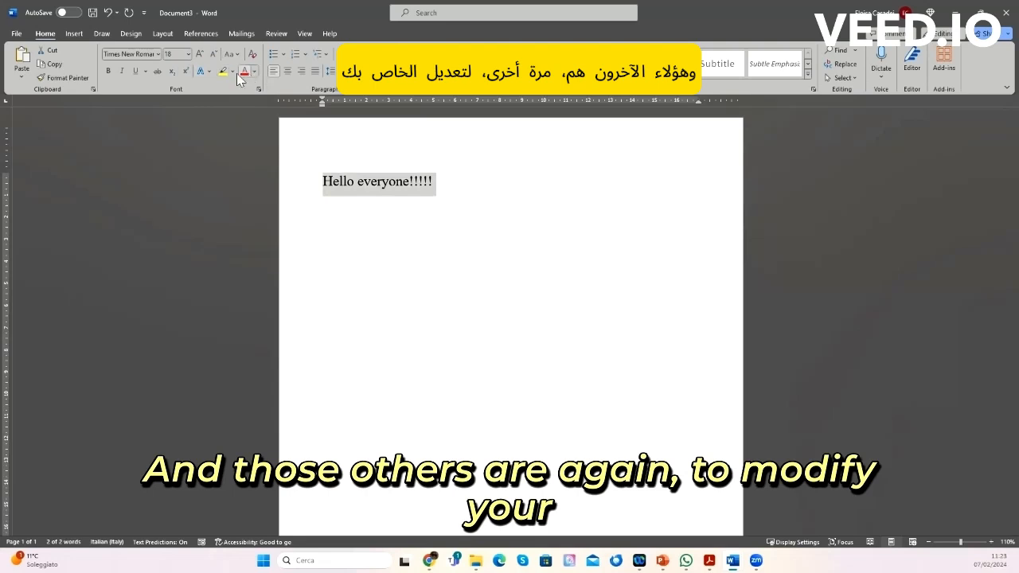
pyautogui.click(211, 71)
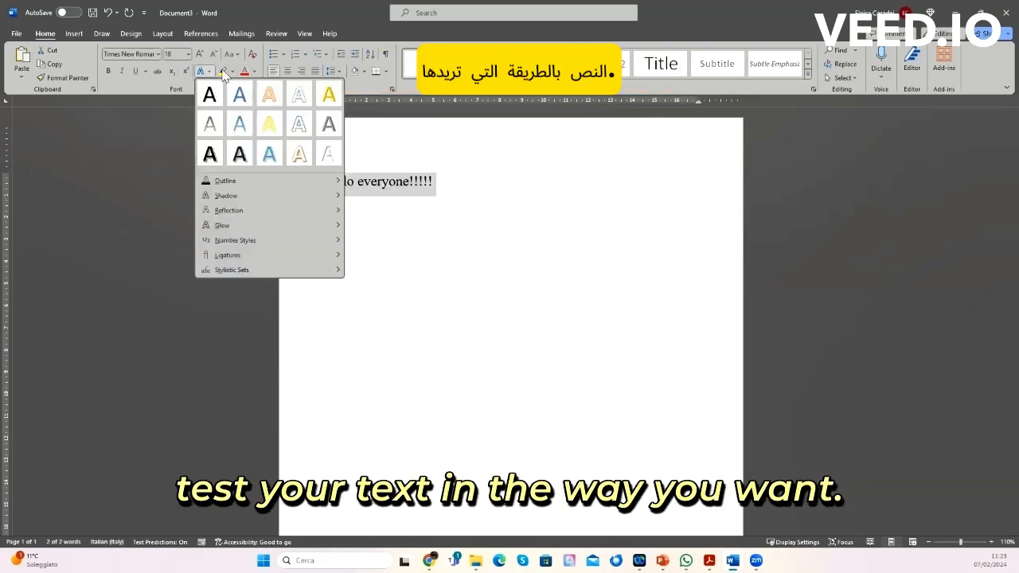
pyautogui.click(233, 72)
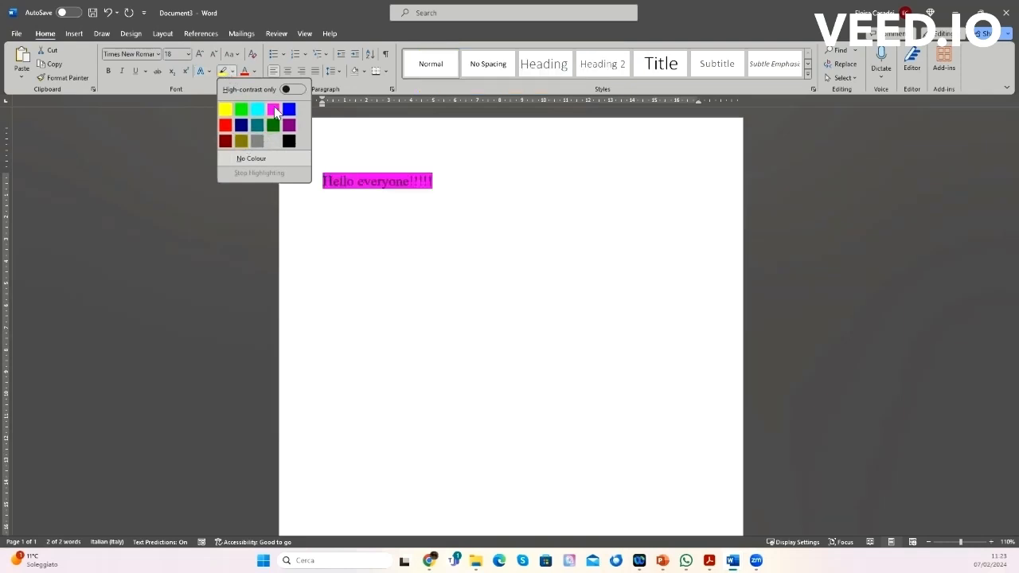
pyautogui.click(252, 72)
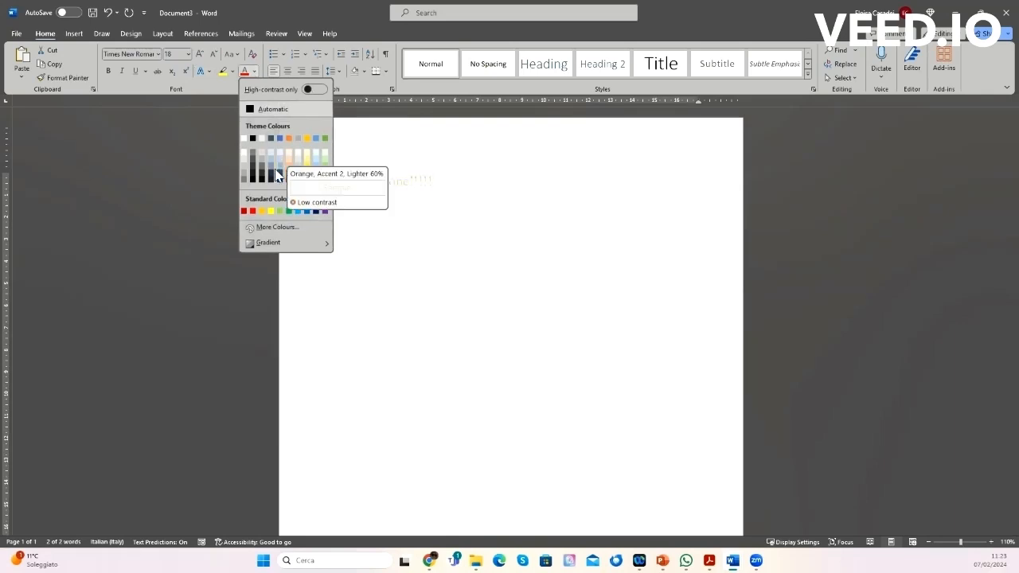
pyautogui.click(415, 215)
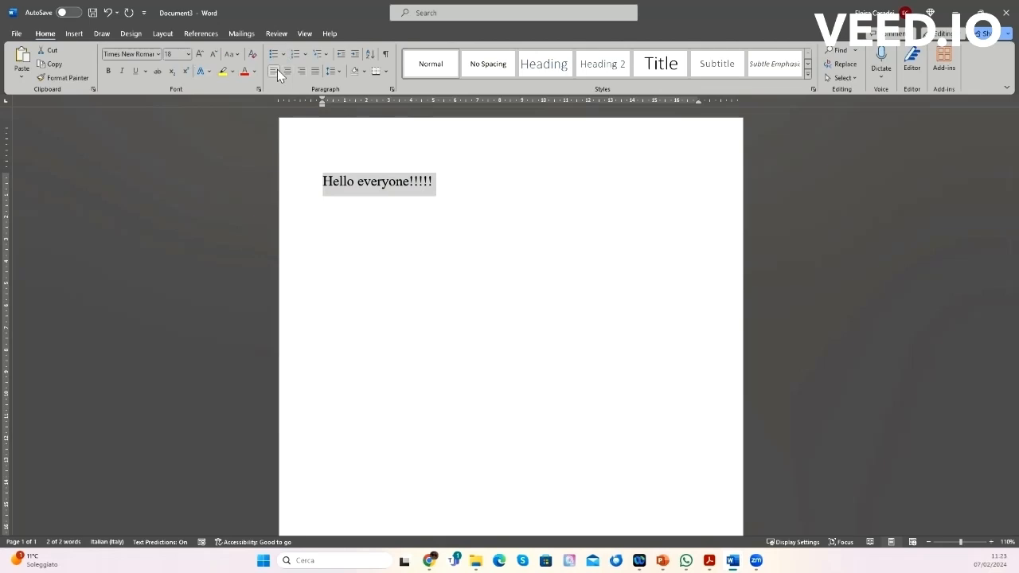
pyautogui.click(455, 196)
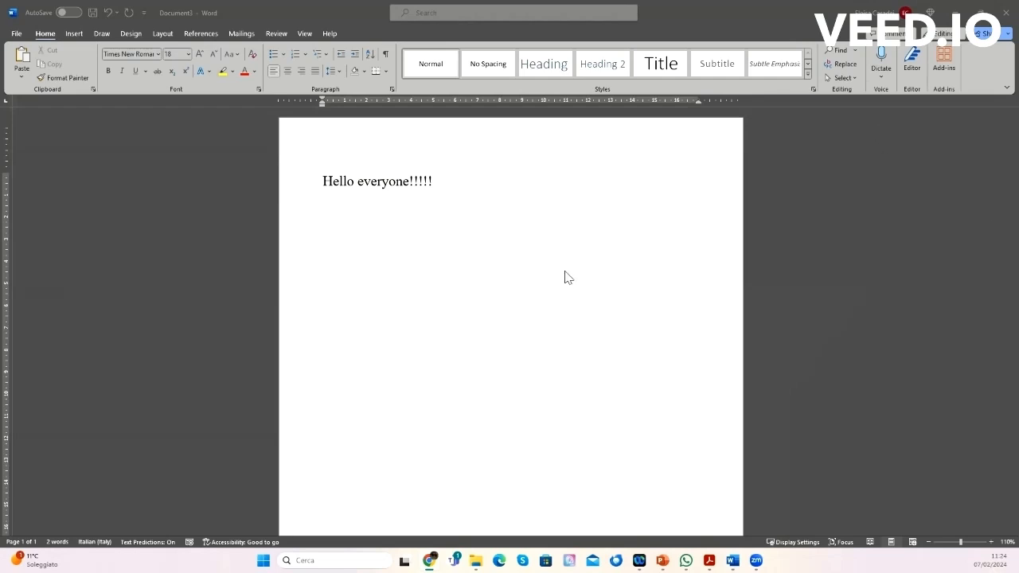
# Step: Generate placeholder paragraphs below the greeting with =lorem()
pyautogui.press('Return')
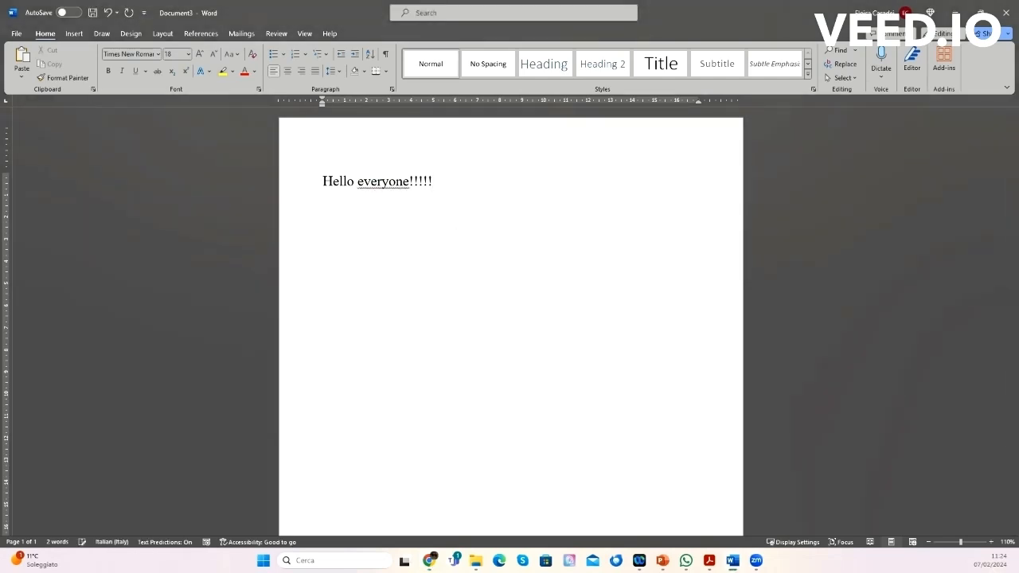
pyautogui.write('=lorem()')
pyautogui.press('Return')
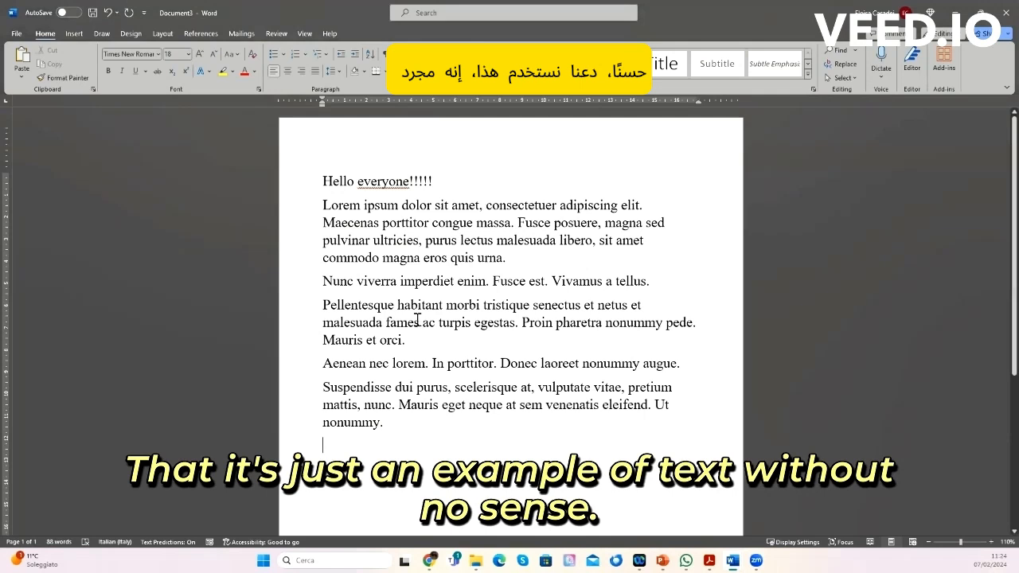
# Step: Join the "Nunc viverra" paragraph to the first Lorem ipsum paragraph and split them apart again
pyautogui.click(322, 205)
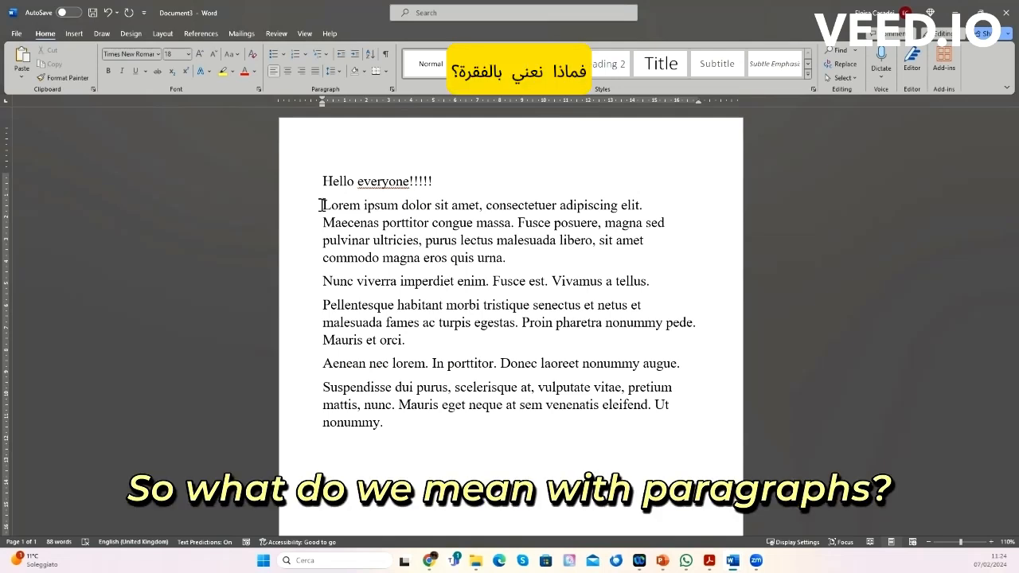
pyautogui.moveTo(320, 205); pyautogui.dragTo(455, 224)
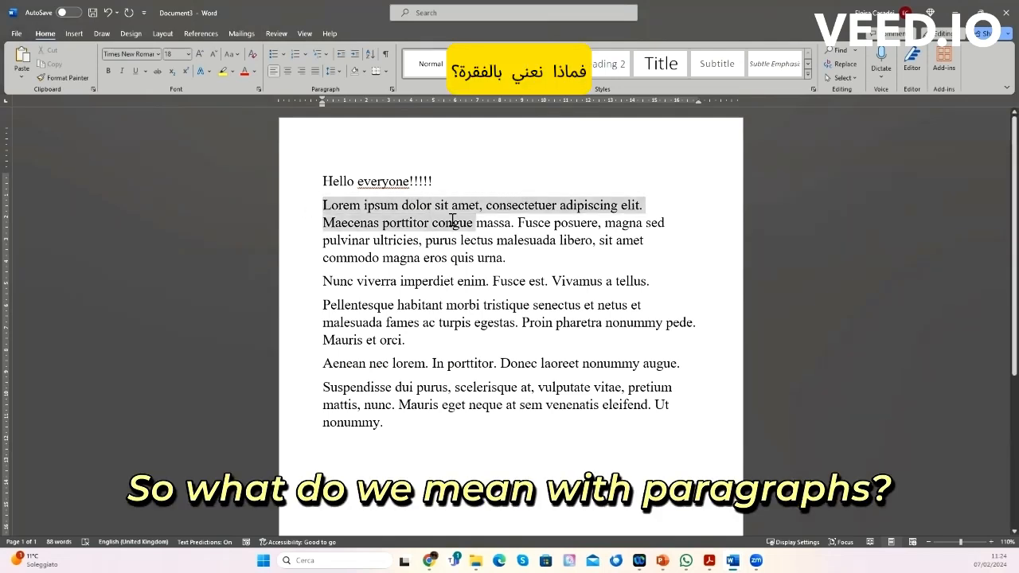
pyautogui.click(515, 265)
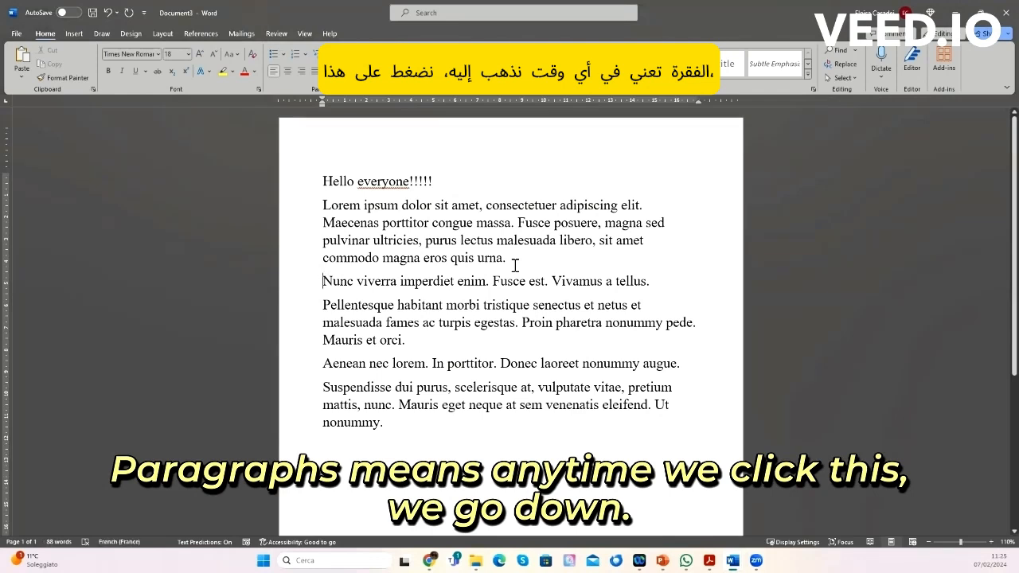
pyautogui.press('BackSpace')
pyautogui.press('Return')
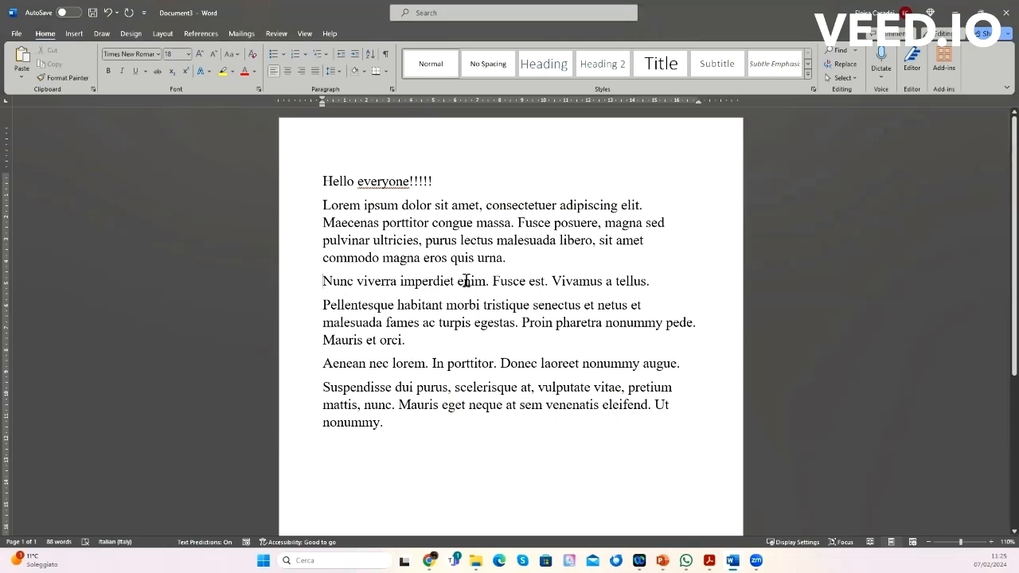
# Step: Try right and centre alignment on the first Lorem ipsum paragraph, and set it to justified
pyautogui.click(336, 222)
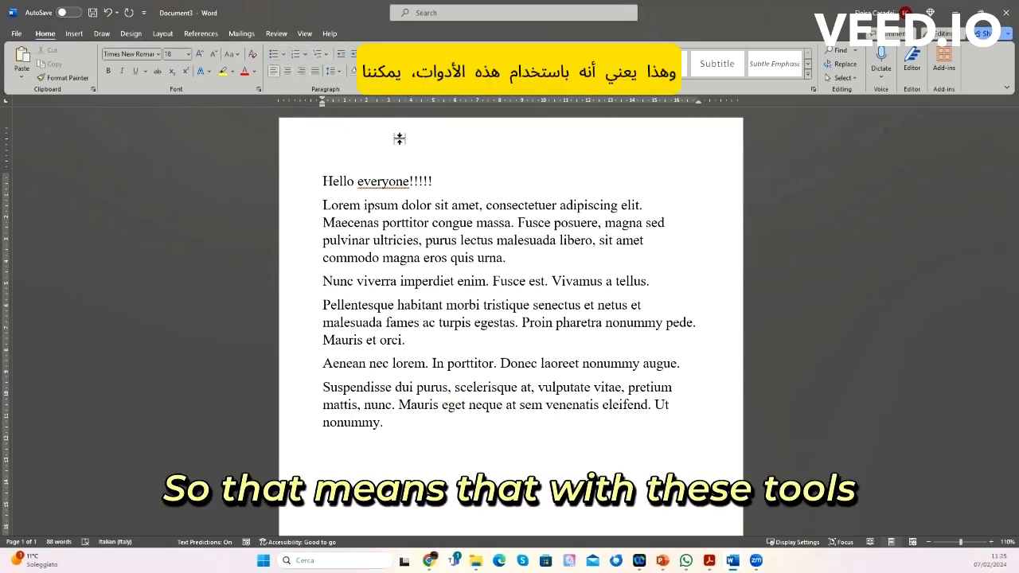
pyautogui.moveTo(323, 205); pyautogui.dragTo(510, 260)
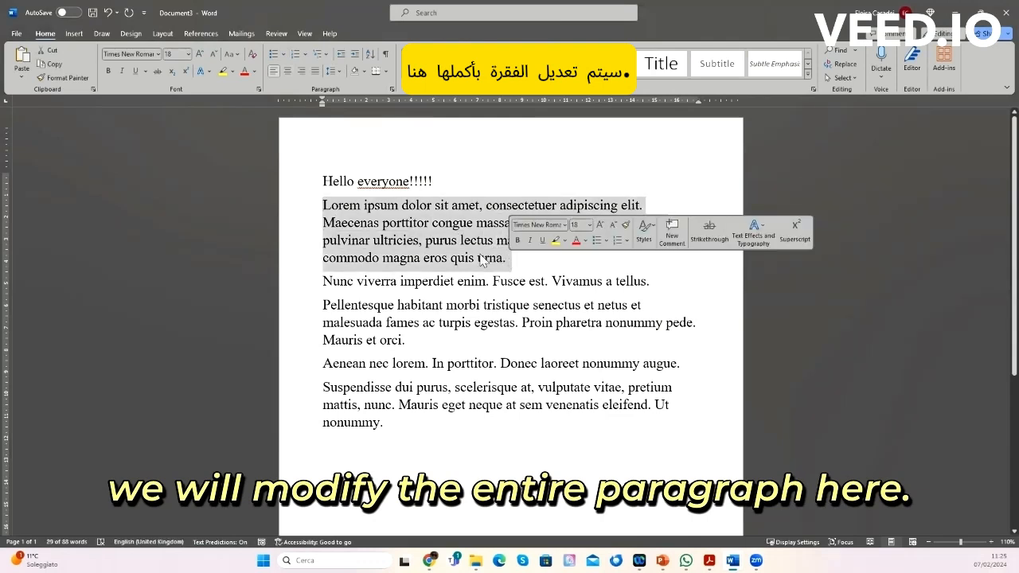
pyautogui.click(337, 207)
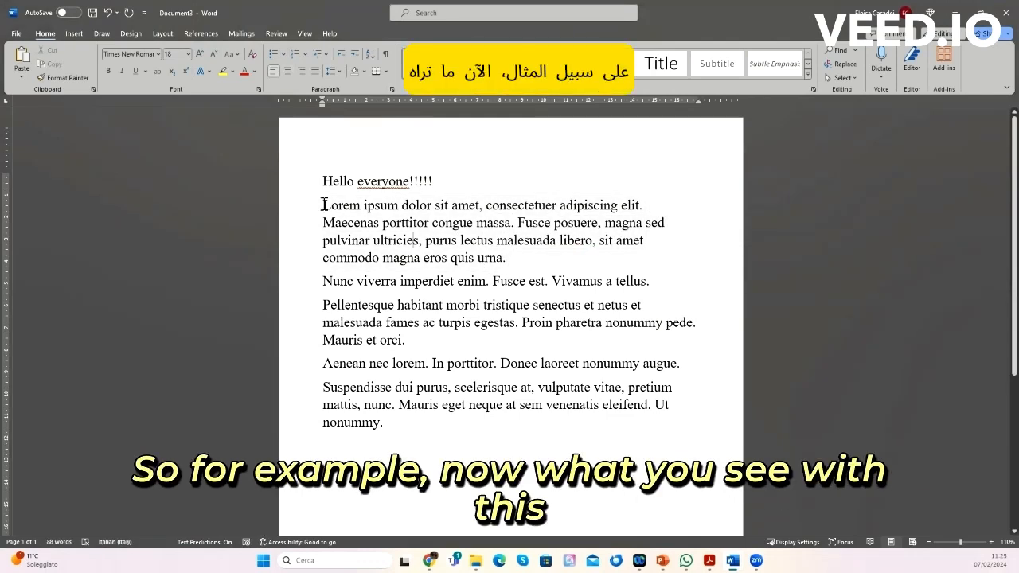
pyautogui.moveTo(324, 206); pyautogui.dragTo(506, 260)
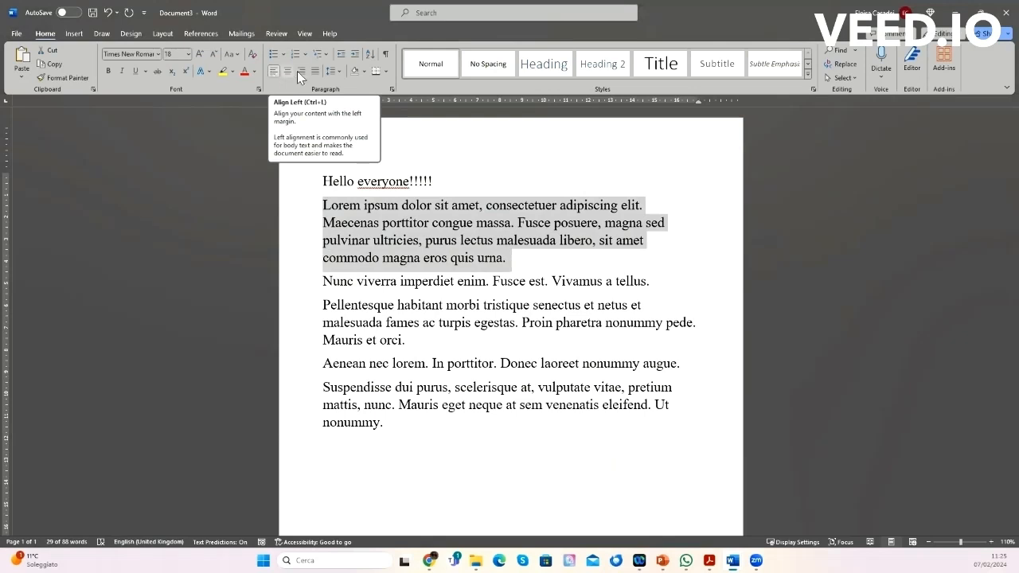
pyautogui.click(300, 72)
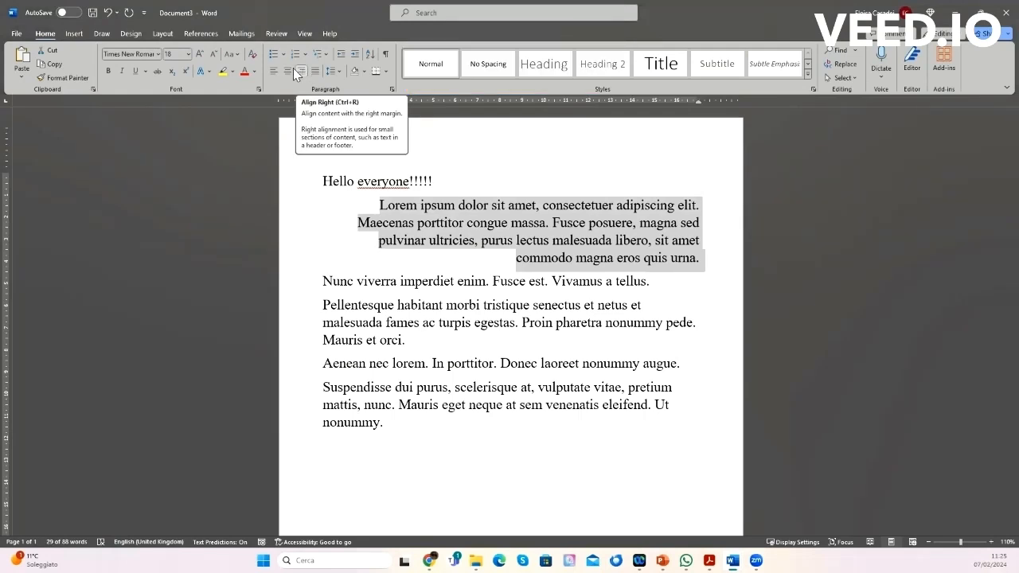
pyautogui.click(287, 73)
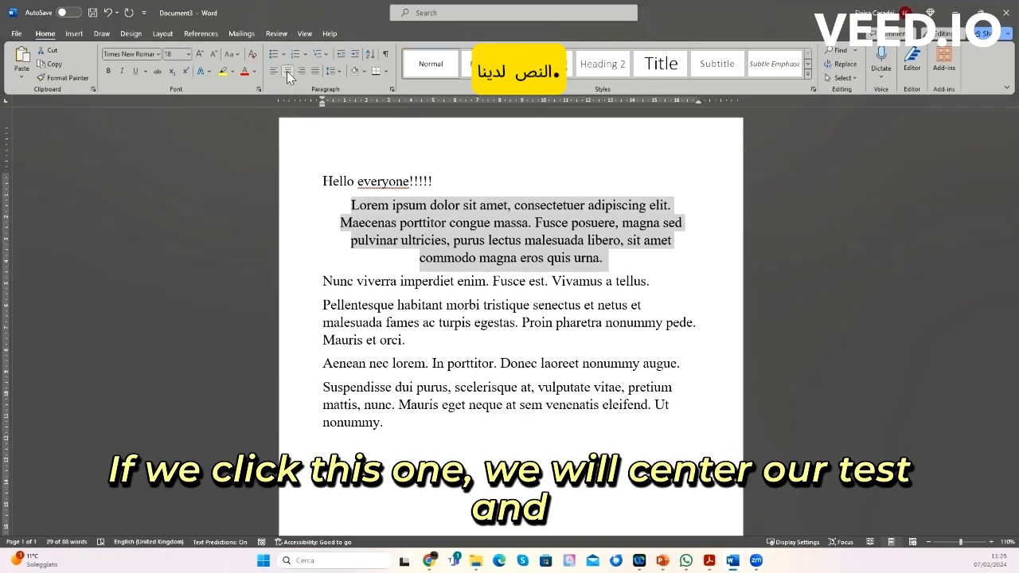
pyautogui.click(316, 72)
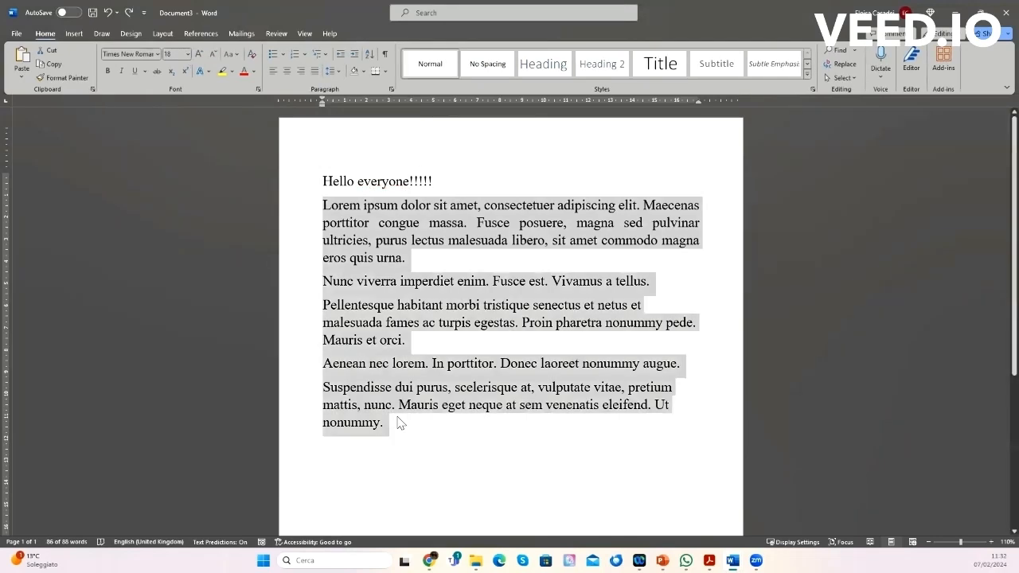
pyautogui.click(396, 423)
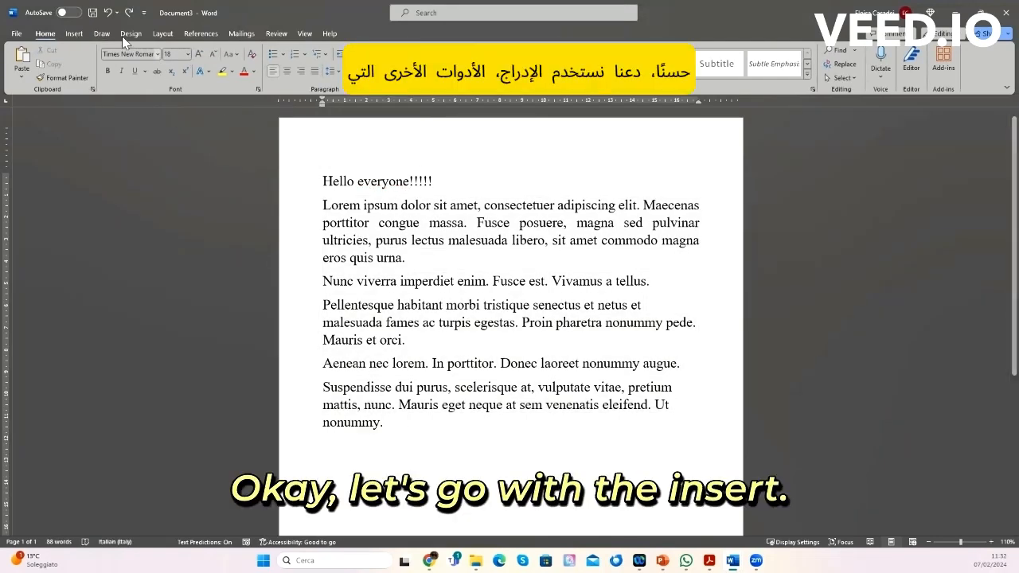
# Step: Insert a table with 5 columns and 2 rows below the last paragraph and delete it again
pyautogui.click(73, 35)
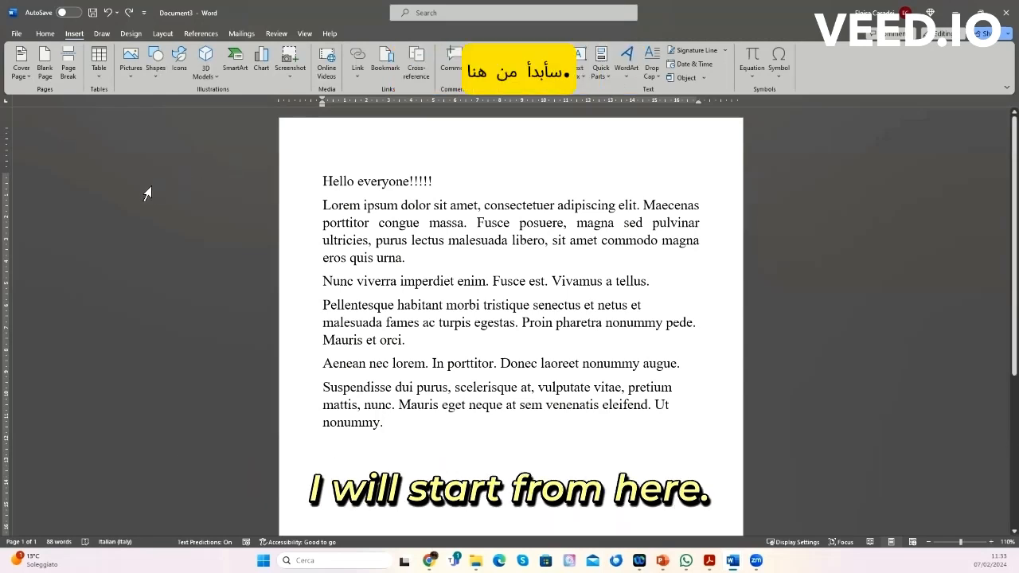
pyautogui.click(99, 76)
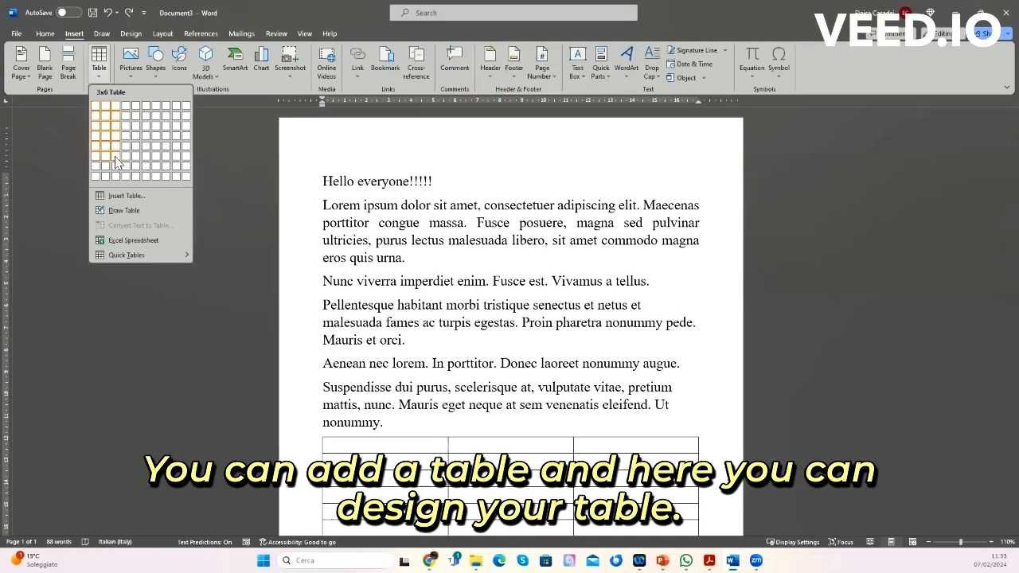
pyautogui.click(125, 196)
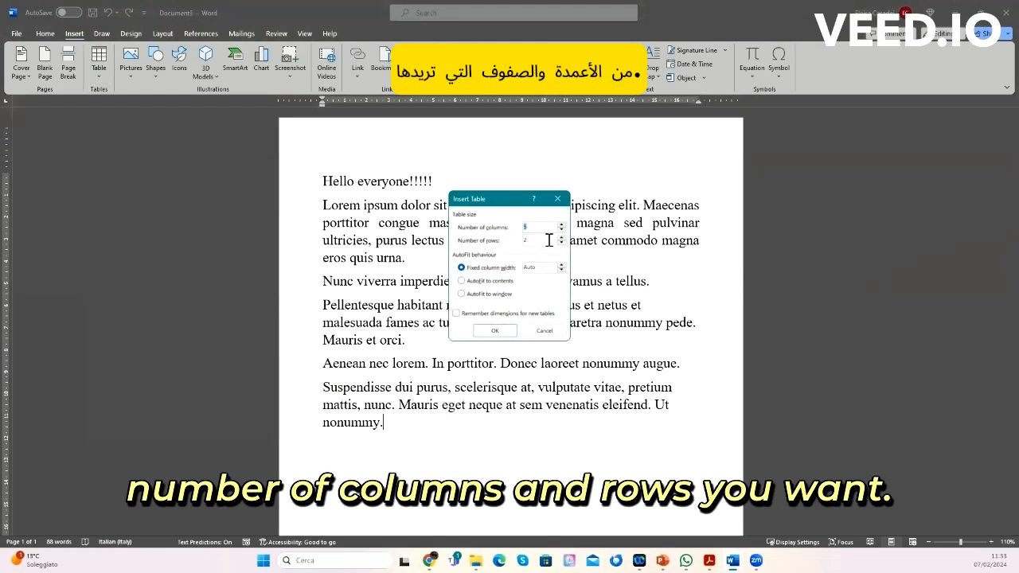
pyautogui.click(494, 331)
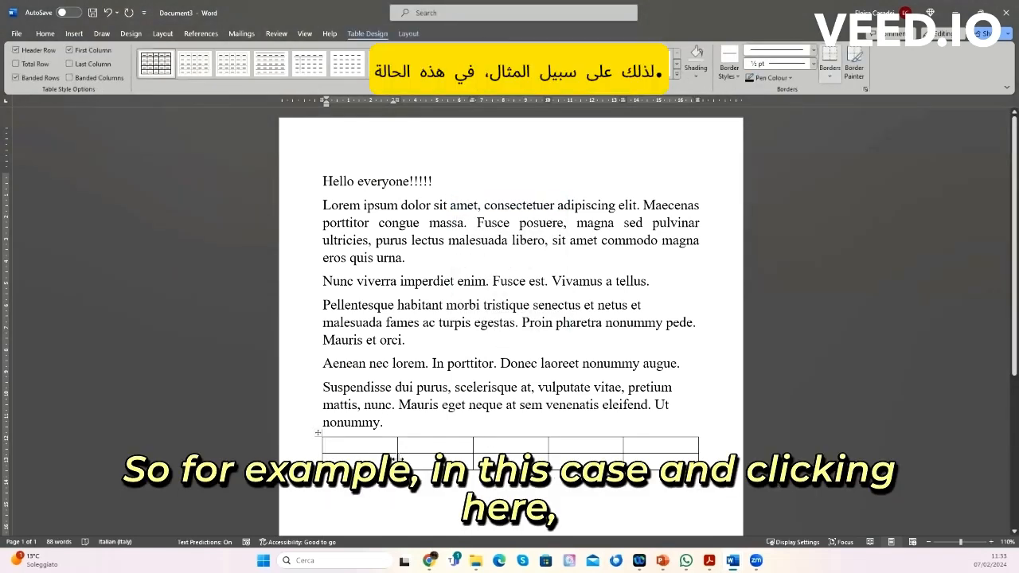
pyautogui.click(319, 434)
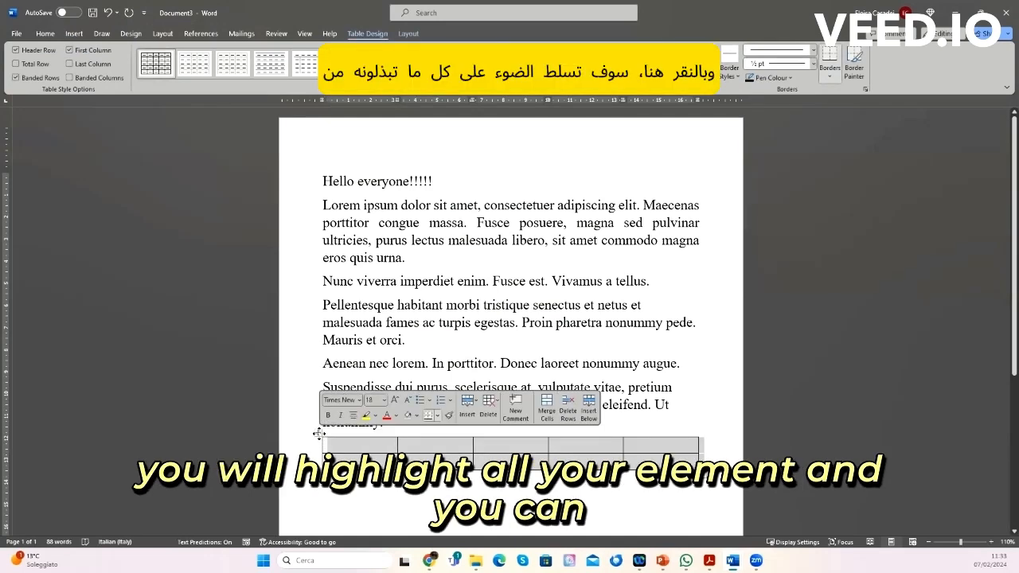
pyautogui.press('BackSpace')
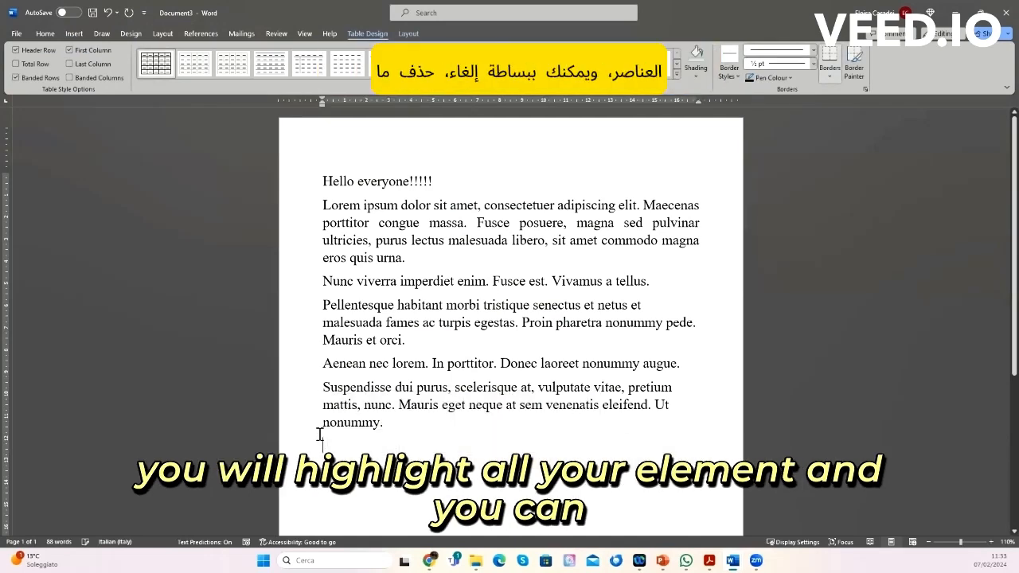
# Step: Draw a horizontal scroll shape about 9.2 cm wide and 3.1 cm high below the last paragraph
pyautogui.click(75, 35)
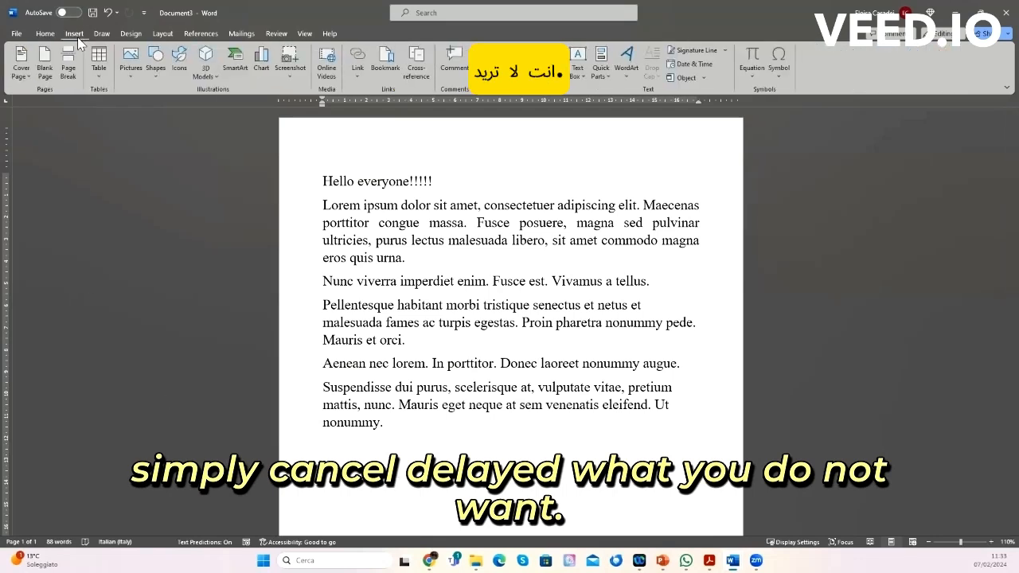
pyautogui.click(131, 59)
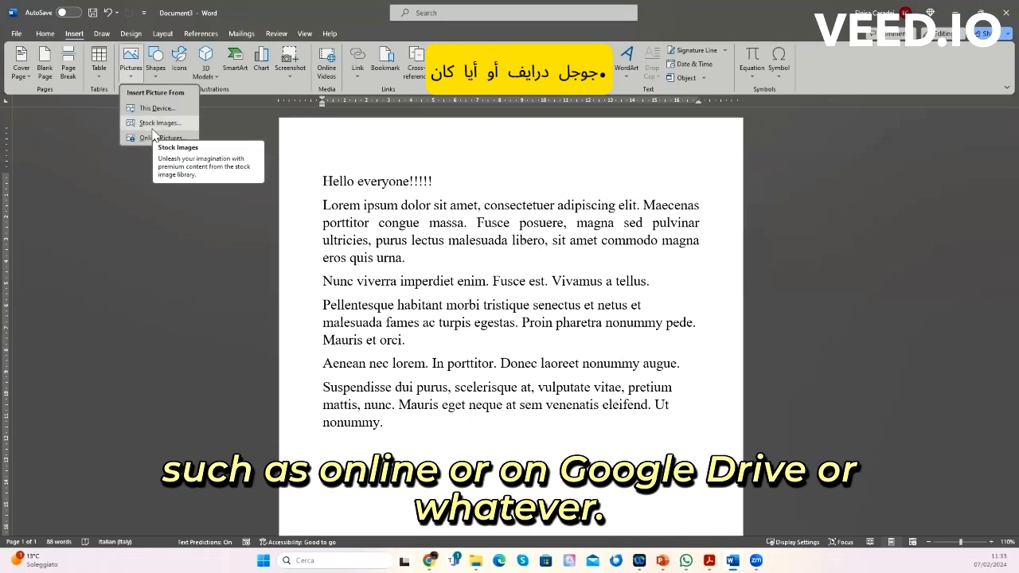
pyautogui.click(155, 59)
pyautogui.click(155, 59)
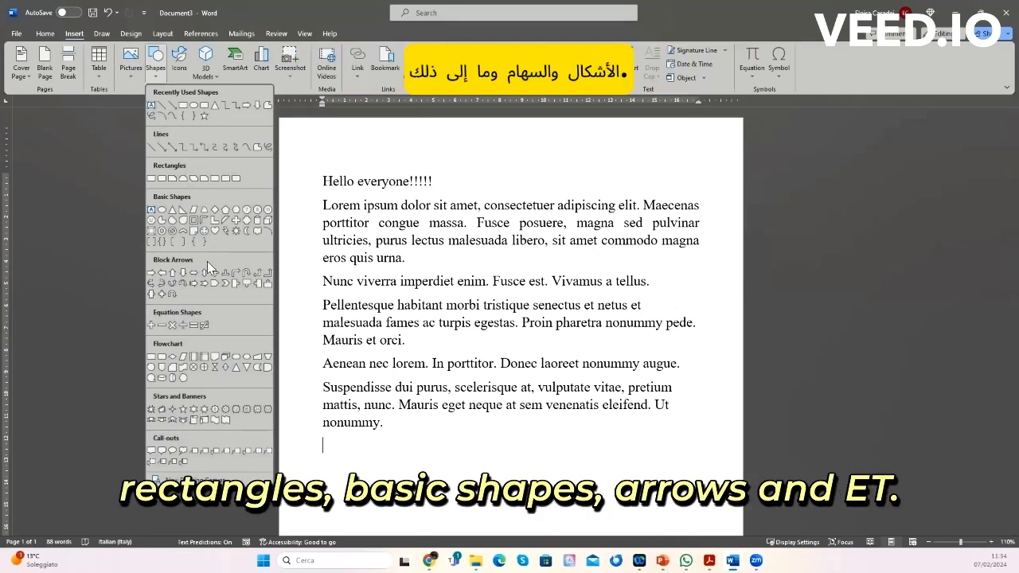
pyautogui.click(202, 421)
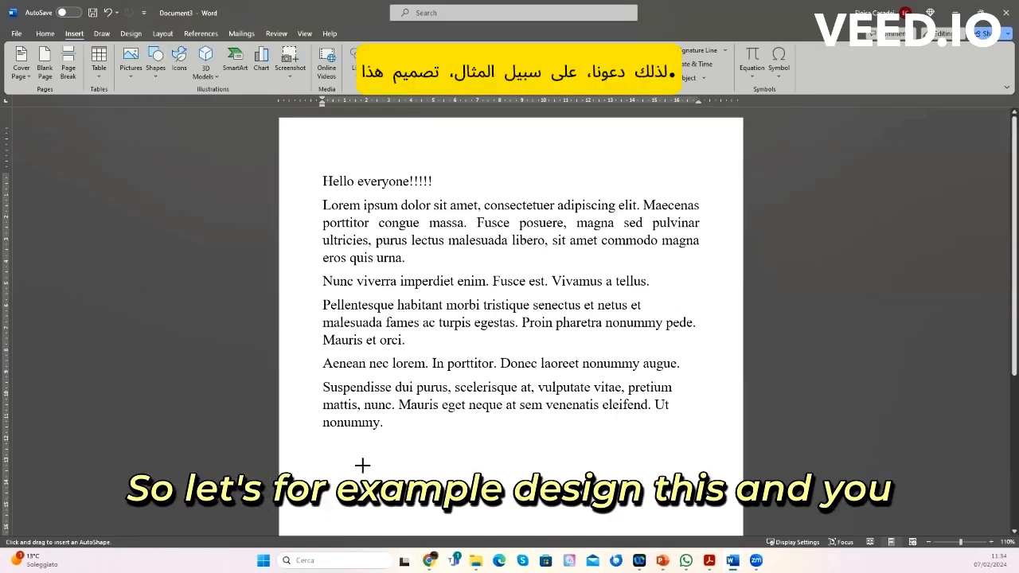
pyautogui.moveTo(328, 442); pyautogui.dragTo(531, 512)
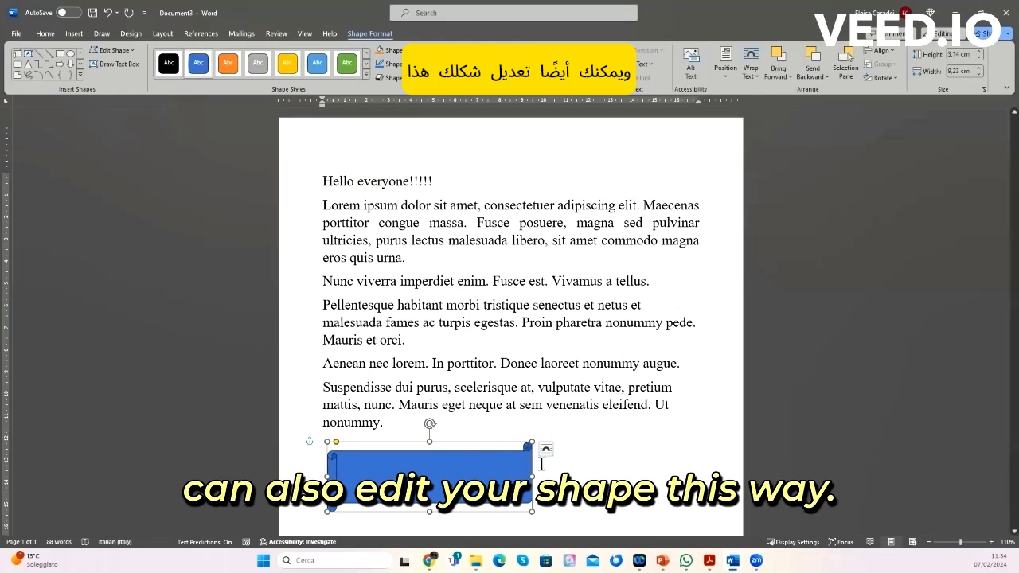
# Step: Enlarge the scroll shape to about 15.5 cm wide and 3.7 cm high, and delete it
pyautogui.moveTo(532, 476); pyautogui.dragTo(671, 476)
pyautogui.moveTo(498, 512); pyautogui.dragTo(498, 524)
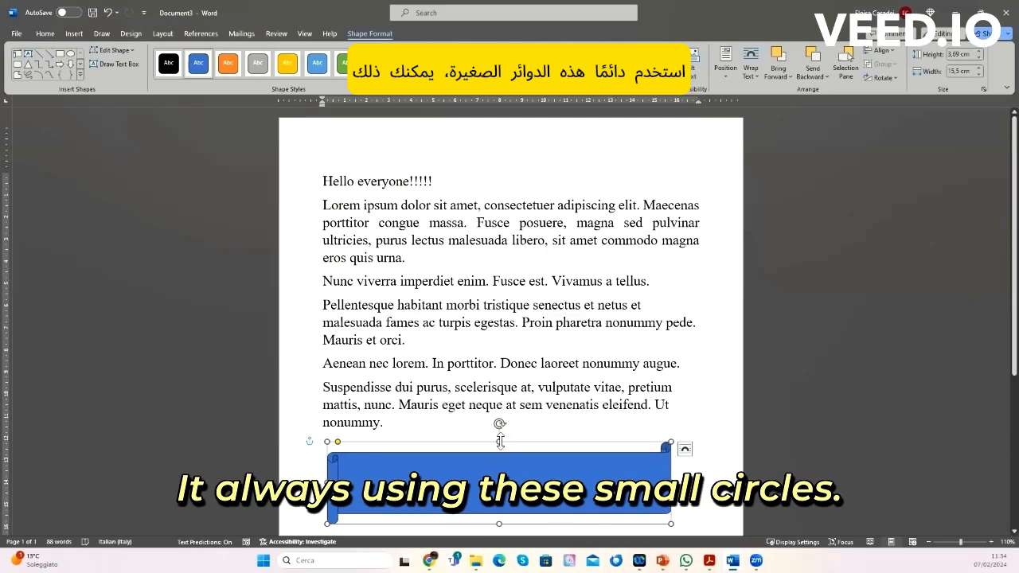
pyautogui.moveTo(334, 443)
pyautogui.mouseDown()
pyautogui.moveTo(362, 445)
pyautogui.moveTo(334, 443)
pyautogui.mouseUp()
pyautogui.press('Delete')
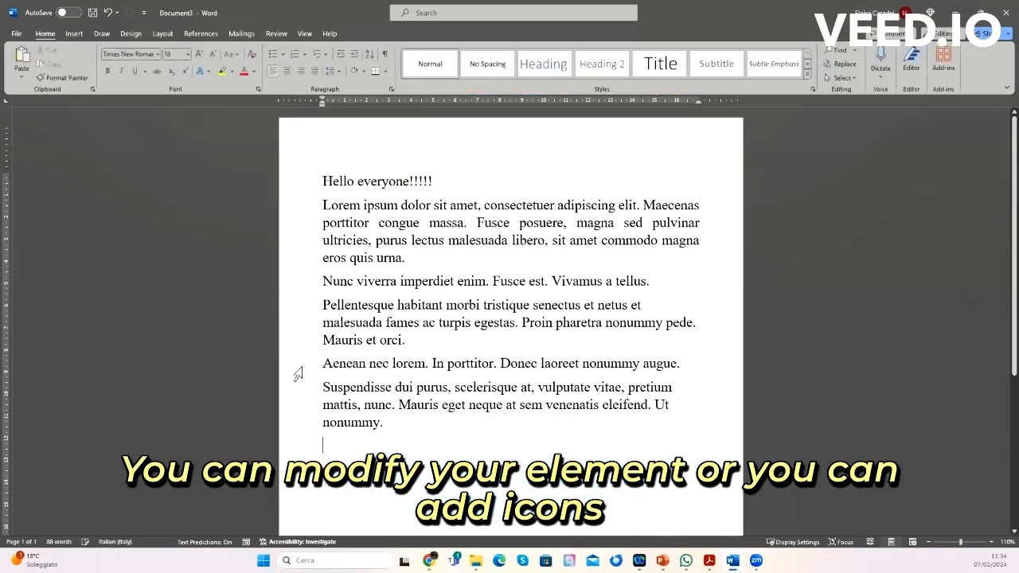
# Step: Insert the solid bubbles icon from the stock icon library below the last paragraph and delete it again
pyautogui.click(73, 34)
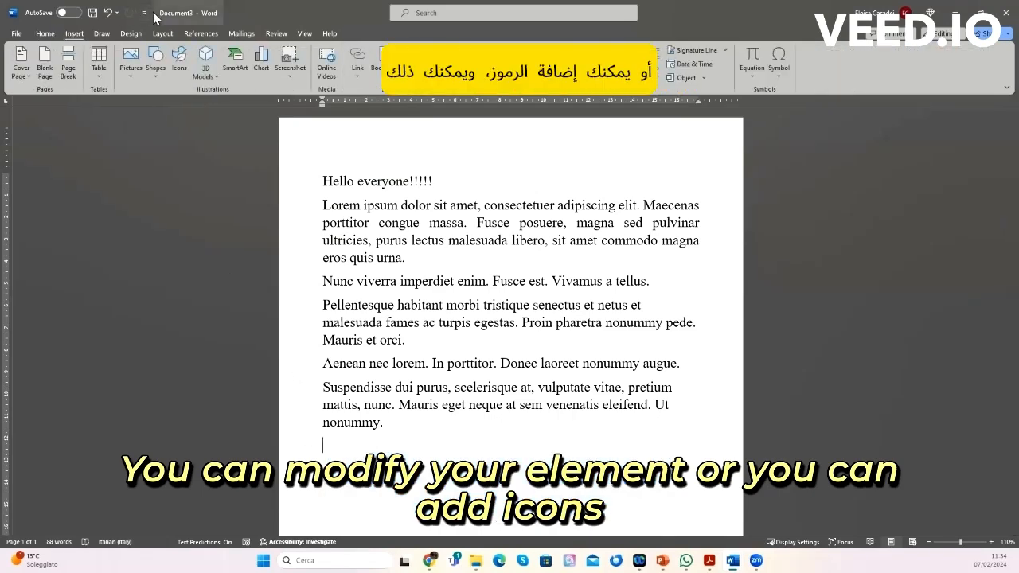
pyautogui.click(181, 62)
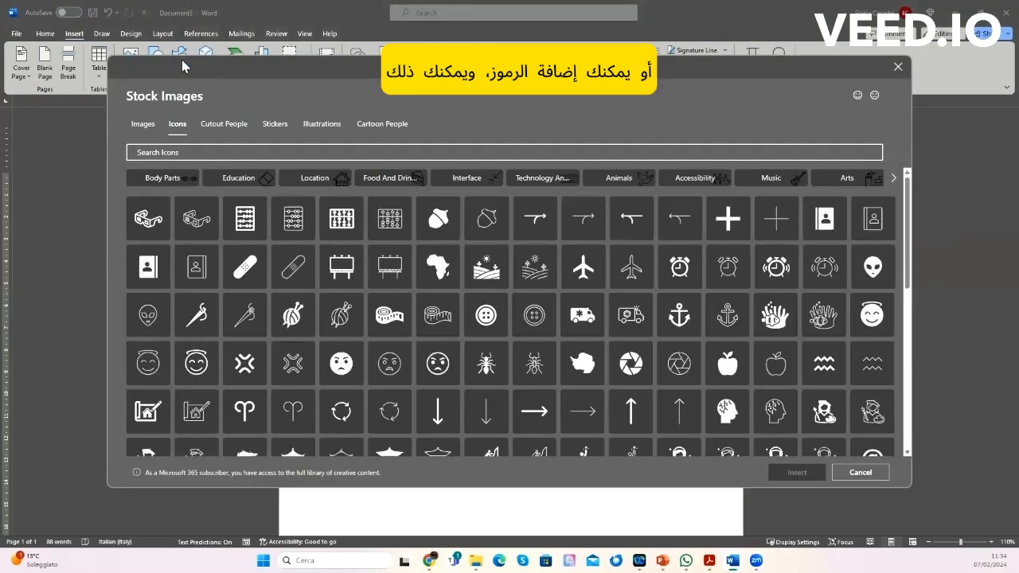
pyautogui.scroll(-10, 505, 360)
pyautogui.scroll(-15, 505, 361)
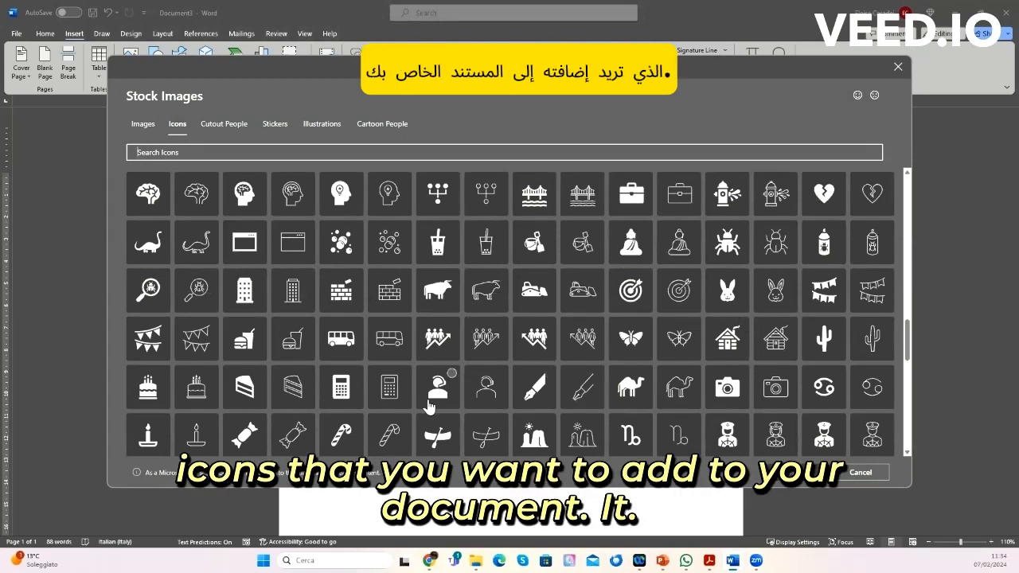
pyautogui.click(344, 236)
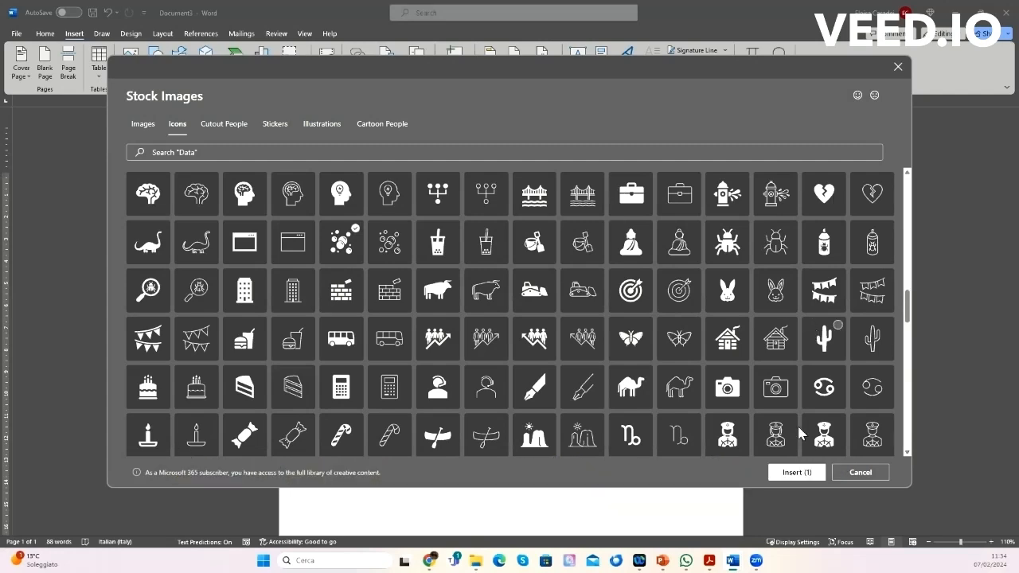
pyautogui.click(787, 471)
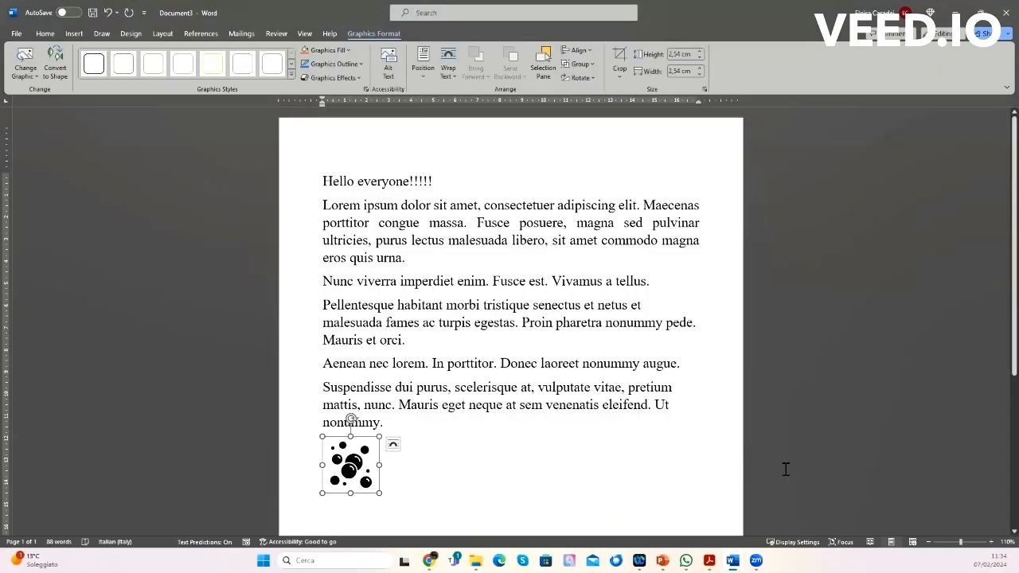
pyautogui.press('Delete')
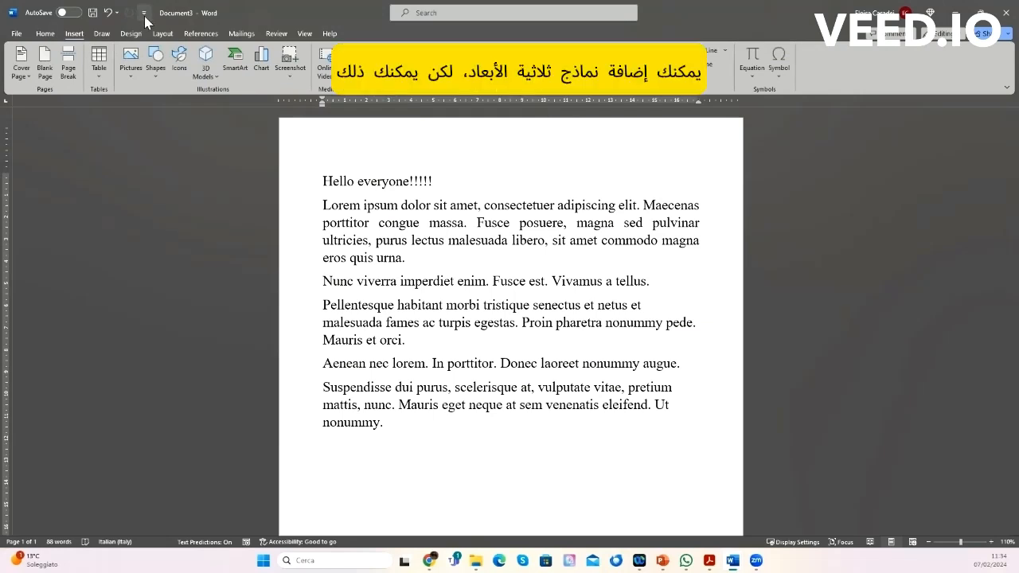
# Step: View the file browser for inserting a 3D model and close it without choosing a file
pyautogui.click(215, 80)
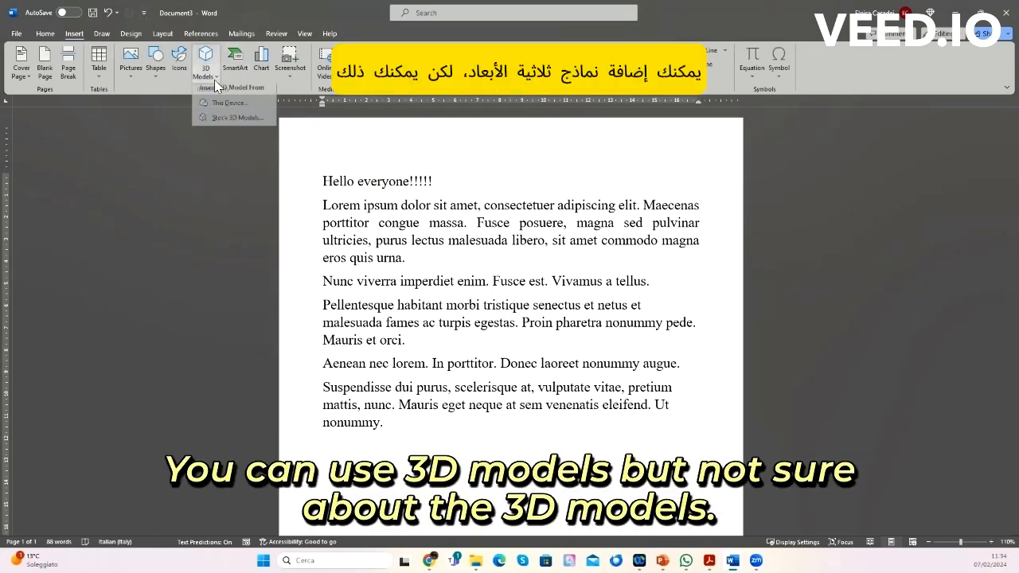
pyautogui.click(224, 119)
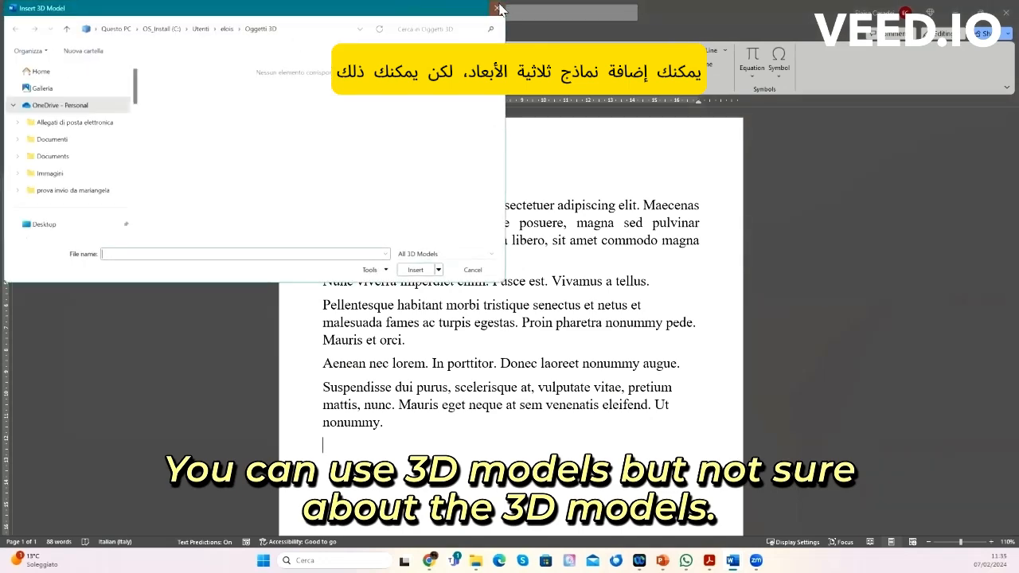
pyautogui.click(499, 9)
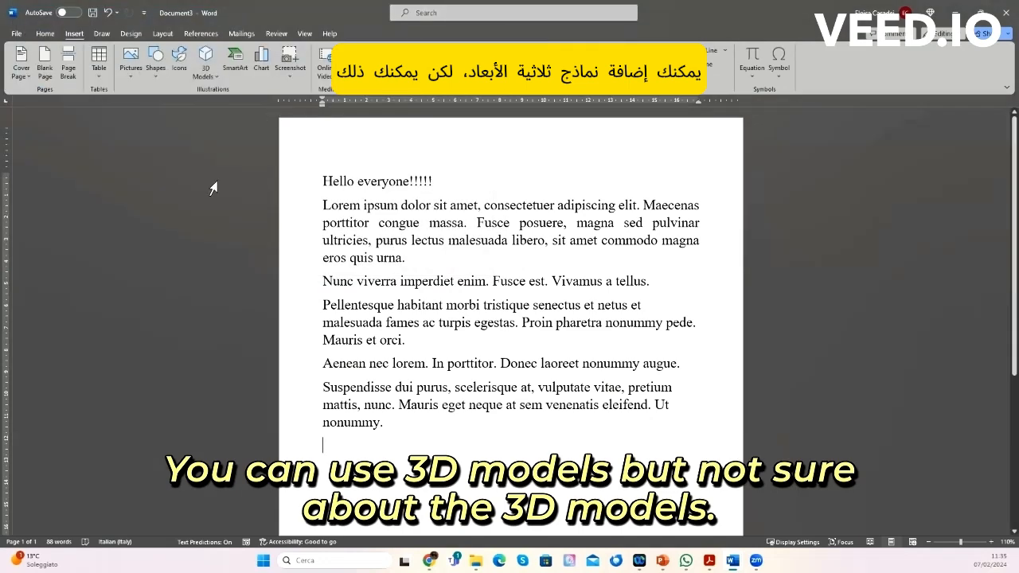
# Step: Insert a Gear SmartArt graphic from the Cycle category below the last paragraph and enter "kjskd" as the first gear's text
pyautogui.click(237, 68)
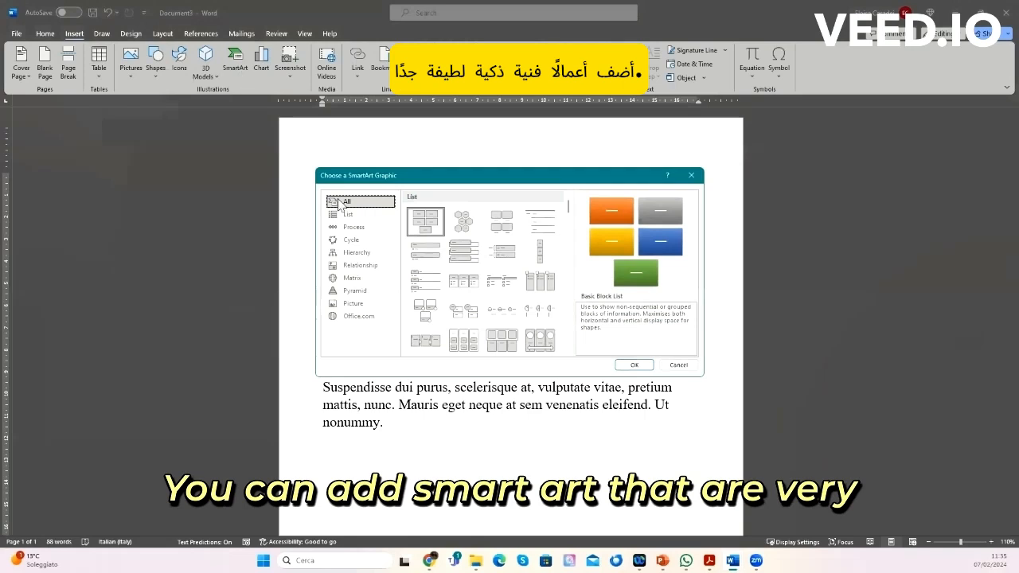
pyautogui.click(350, 240)
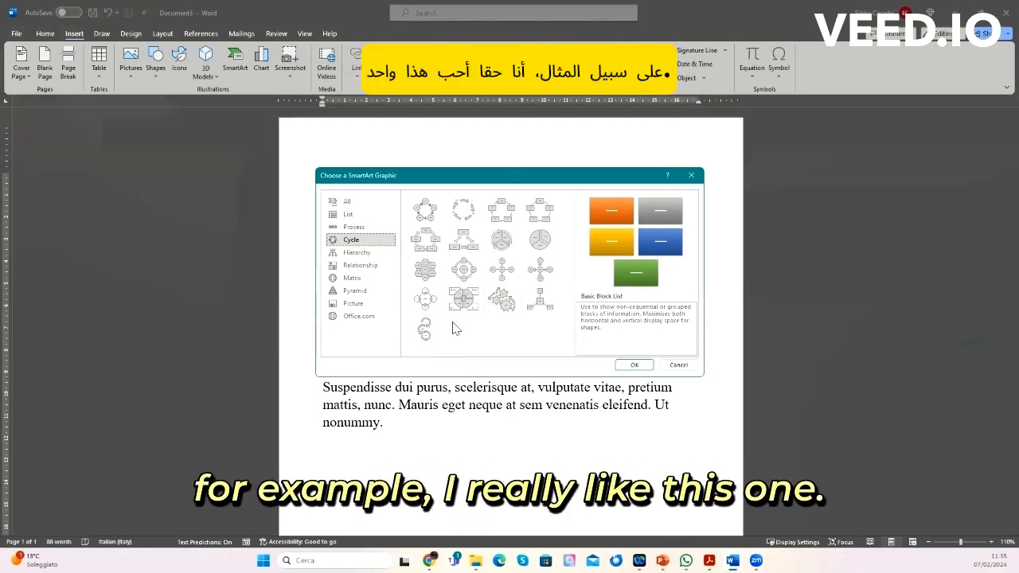
pyautogui.click(502, 299)
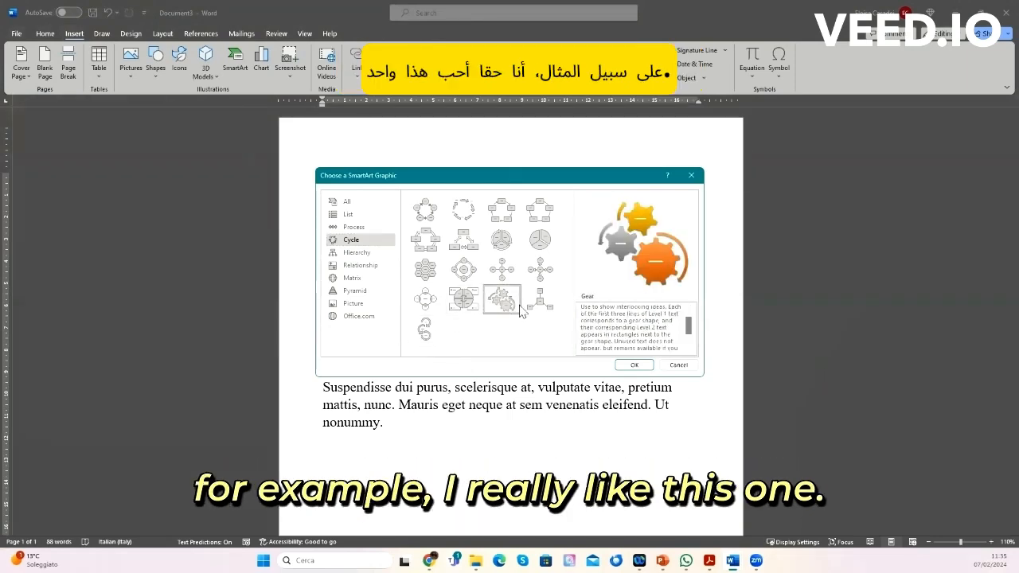
pyautogui.click(635, 365)
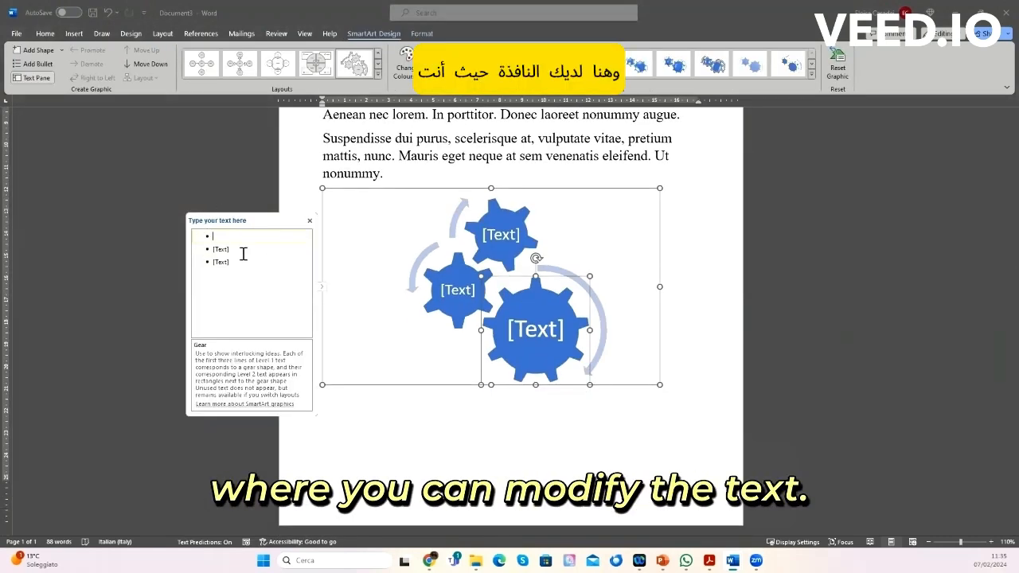
pyautogui.write('kjskd')
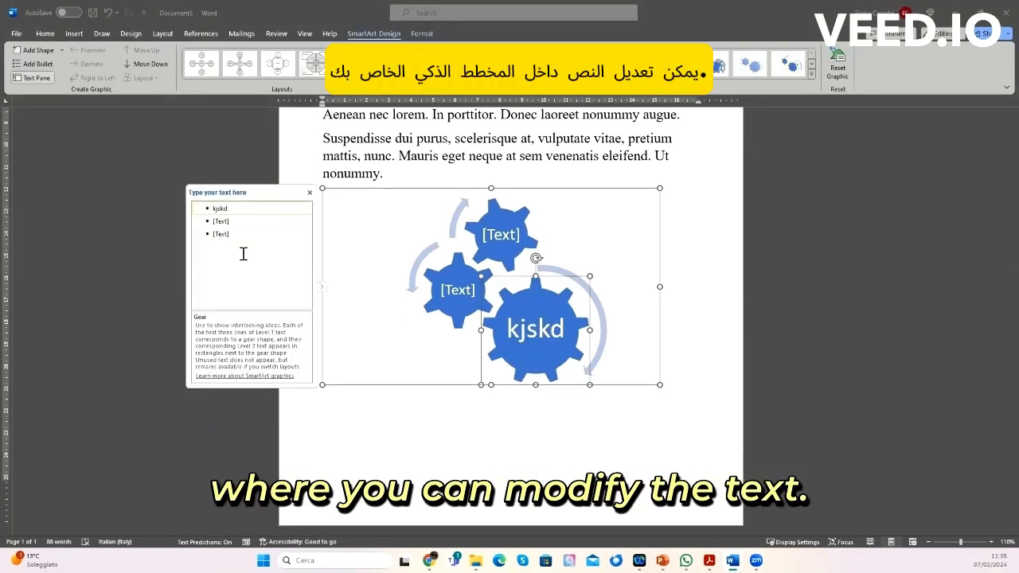
# Step: Enter "kjdksaj" and "dsajhdja" as the texts of the second and third gears in the SmartArt graphic
pyautogui.press('Return')
pyautogui.write('kjdksaj')
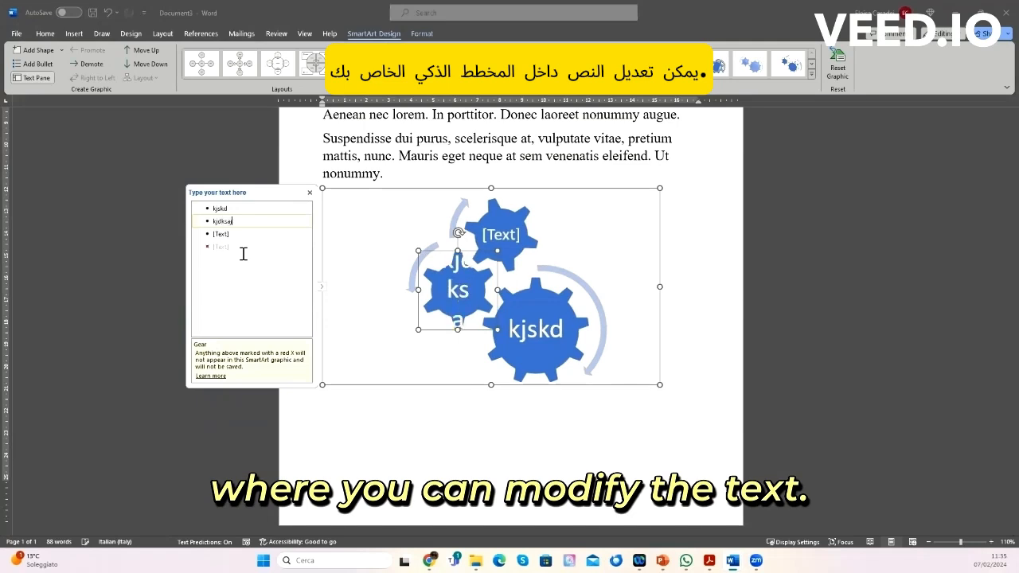
pyautogui.press('Return')
pyautogui.write('dsajhdja')
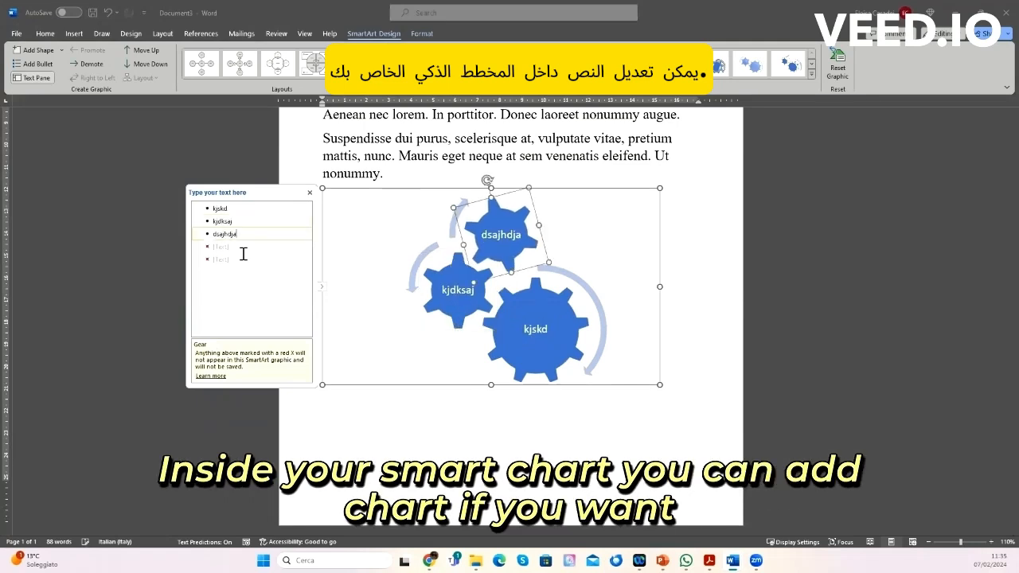
# Step: Close the SmartArt text entry and delete the gear graphic
pyautogui.click(309, 193)
pyautogui.click(308, 199)
pyautogui.press('Delete')
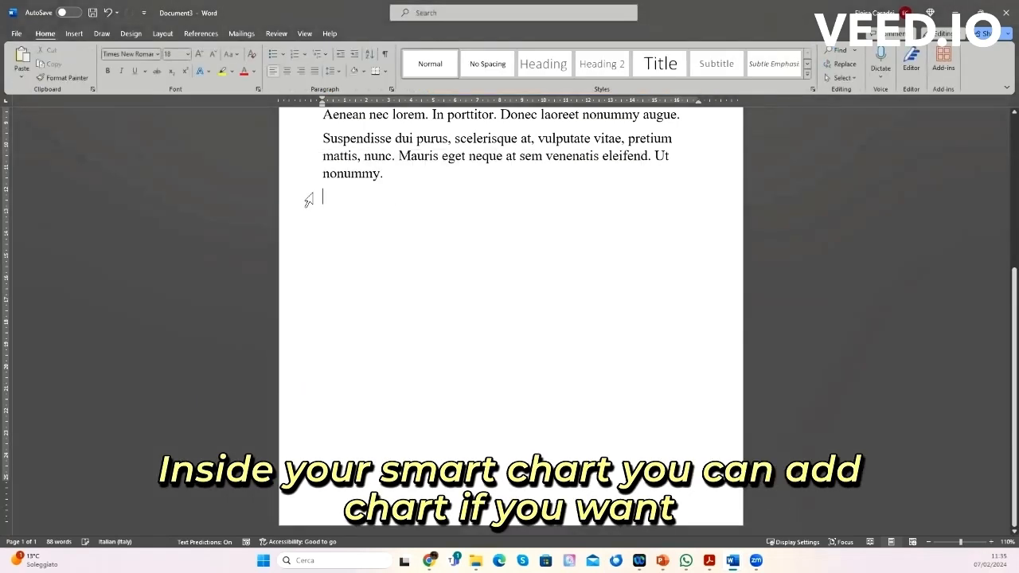
# Step: Insert a clustered column chart with its sample data below the last paragraph and delete it again
pyautogui.click(73, 33)
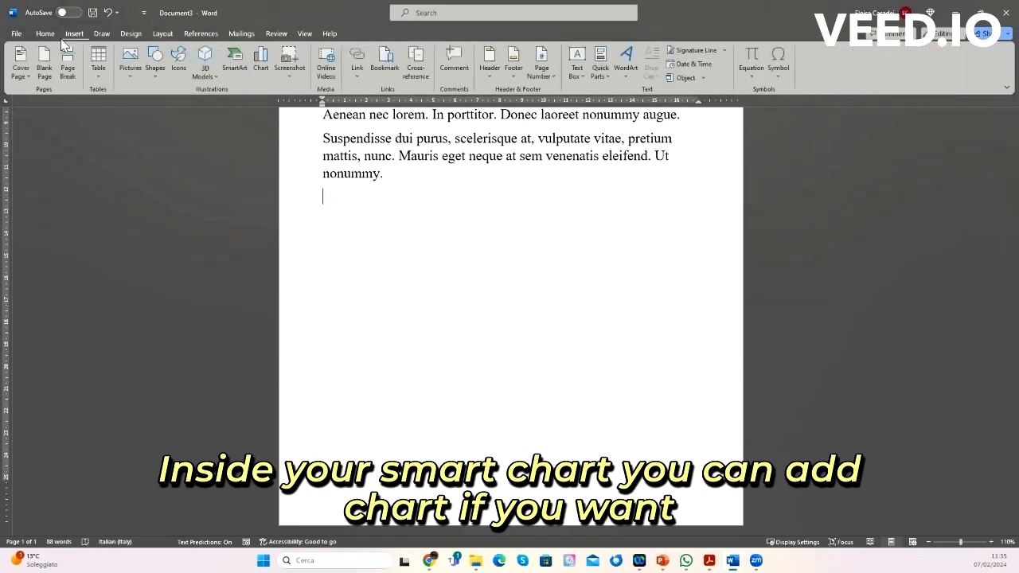
pyautogui.click(256, 82)
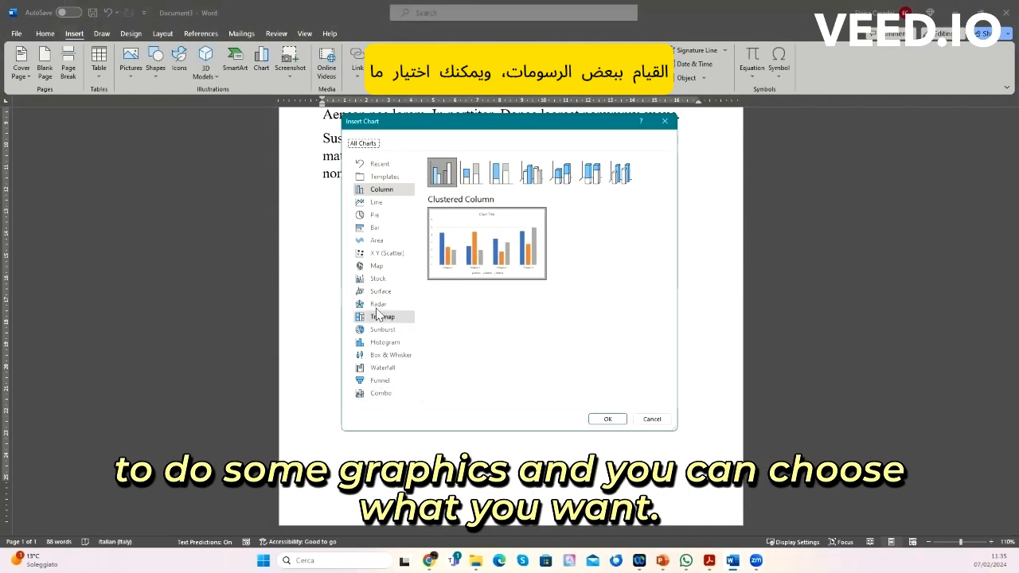
pyautogui.click(609, 418)
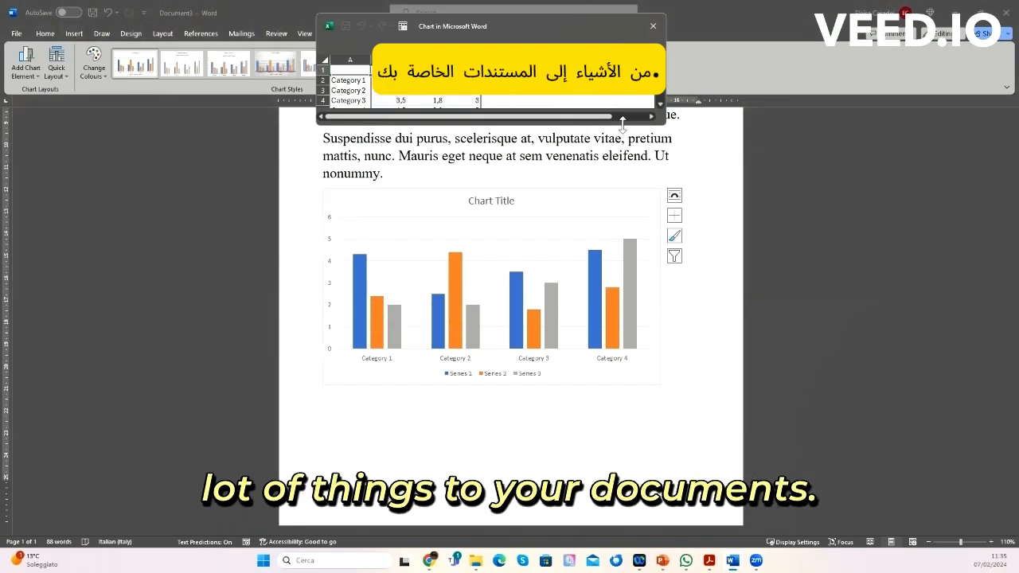
pyautogui.moveTo(623, 121); pyautogui.dragTo(622, 164)
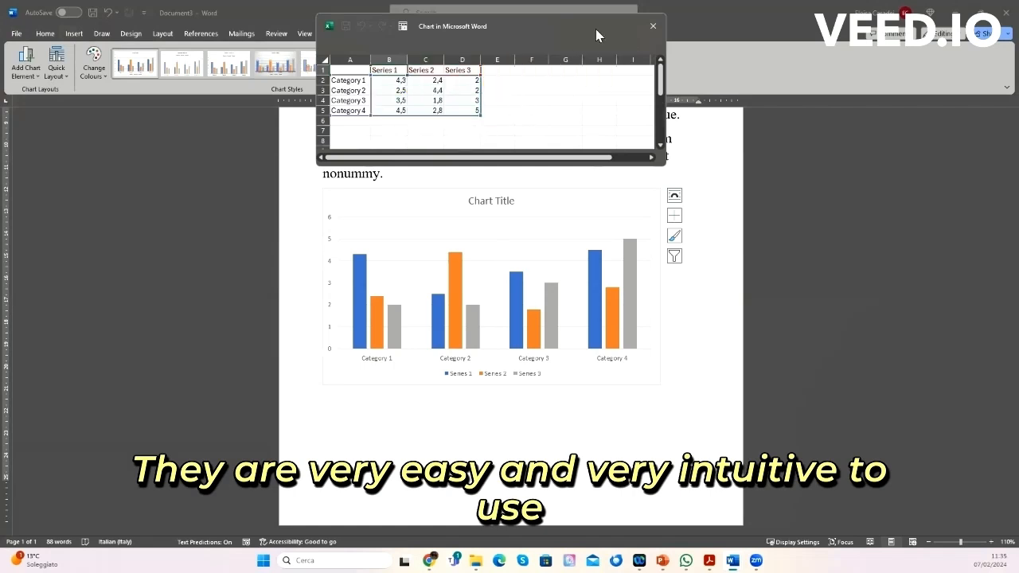
pyautogui.click(657, 23)
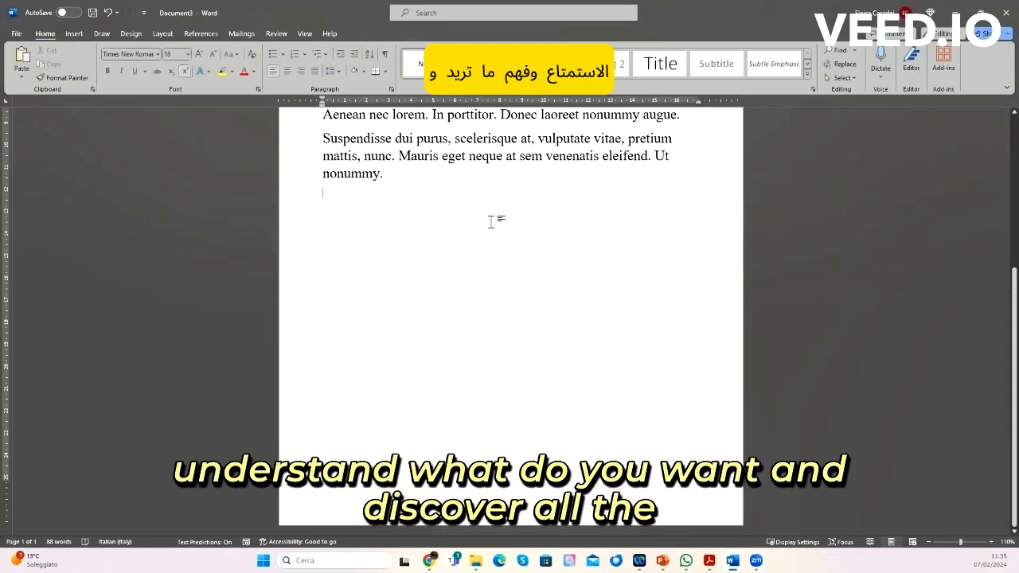
# Step: Add a comment to the word "nonummy" with the lines "Ledsajdksajdsj" and "dnskaksaj" and post it
pyautogui.click(77, 33)
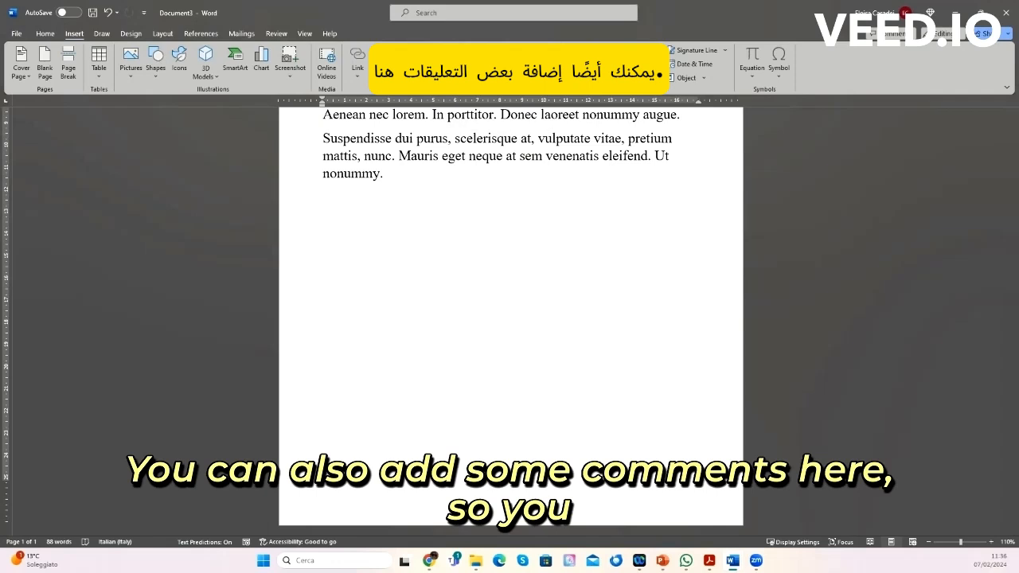
pyautogui.click(391, 68)
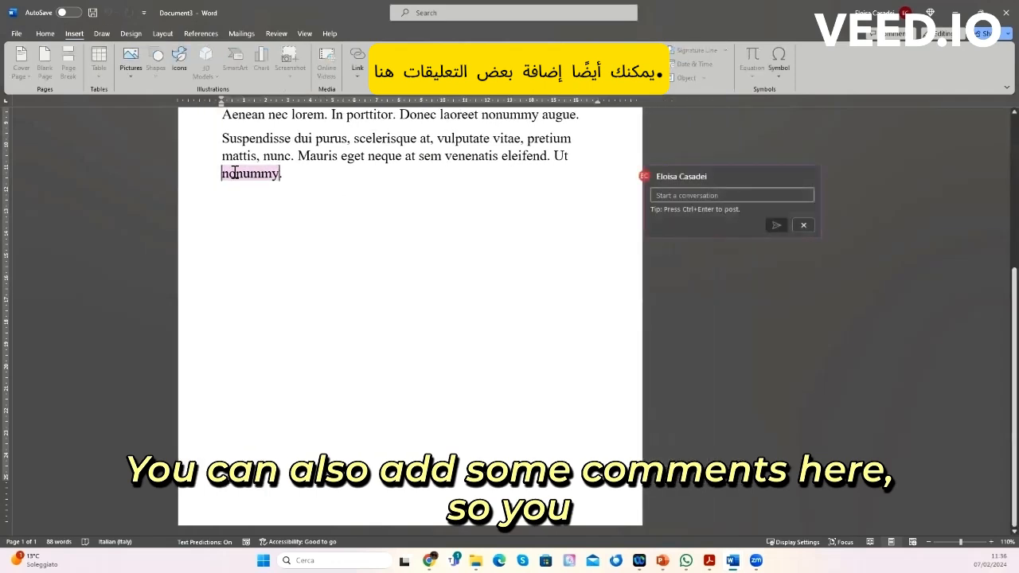
pyautogui.write('led')
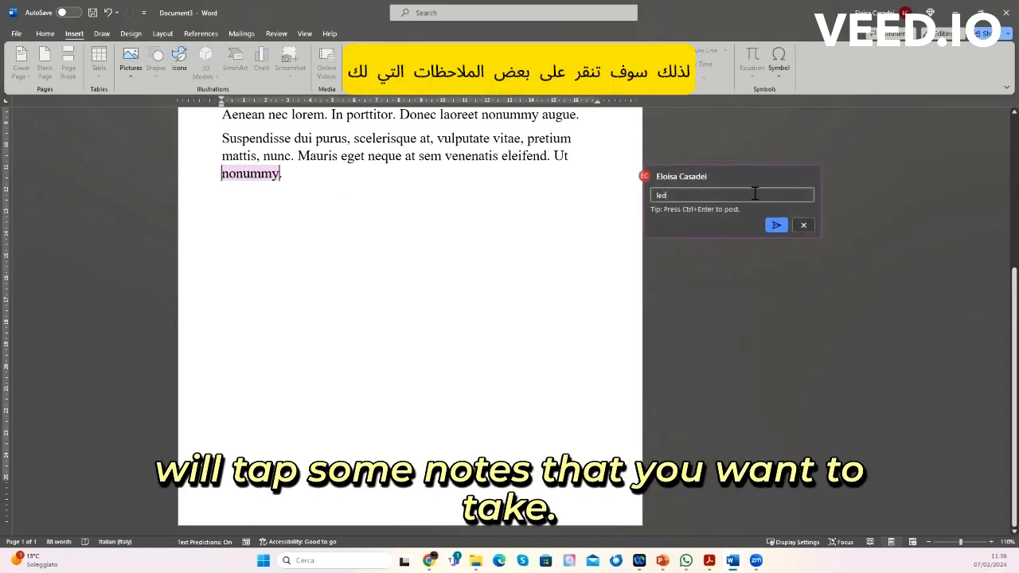
pyautogui.write('sajdksajdsj')
pyautogui.press('Return')
pyautogui.write('dnska ksaj')
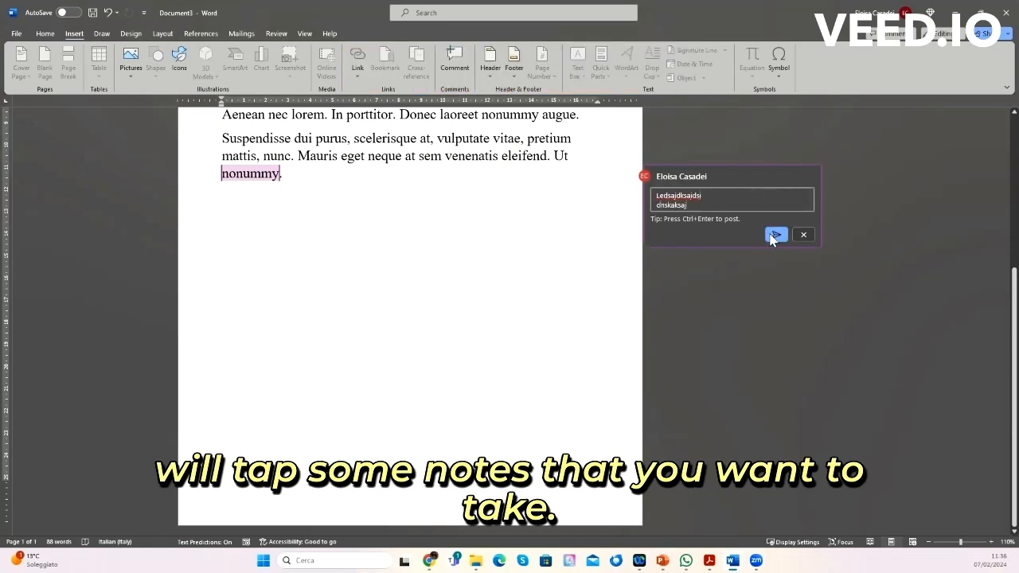
pyautogui.click(776, 234)
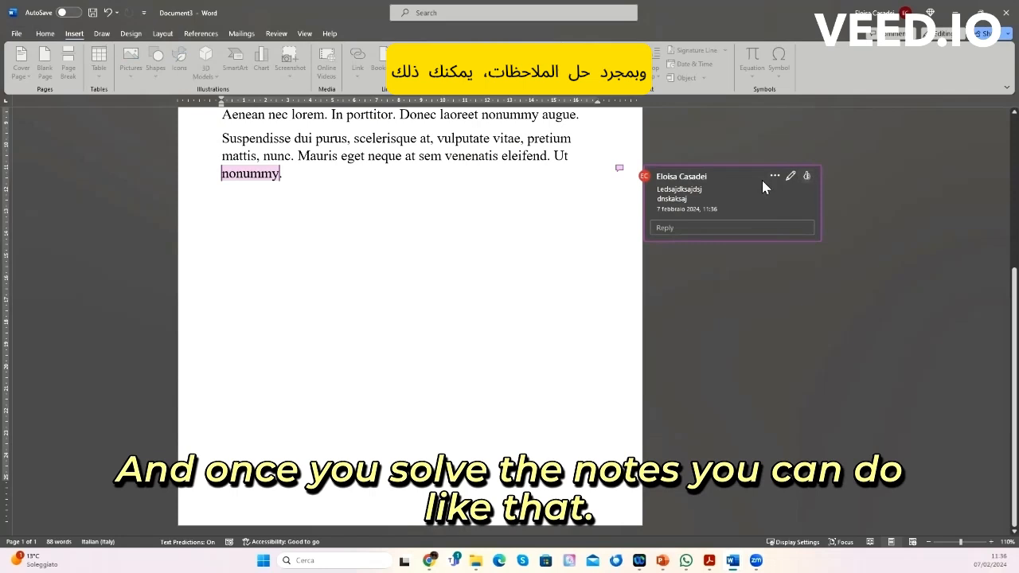
# Step: Give the comment on "nonummy" a thumbs-up and delete its thread
pyautogui.click(805, 177)
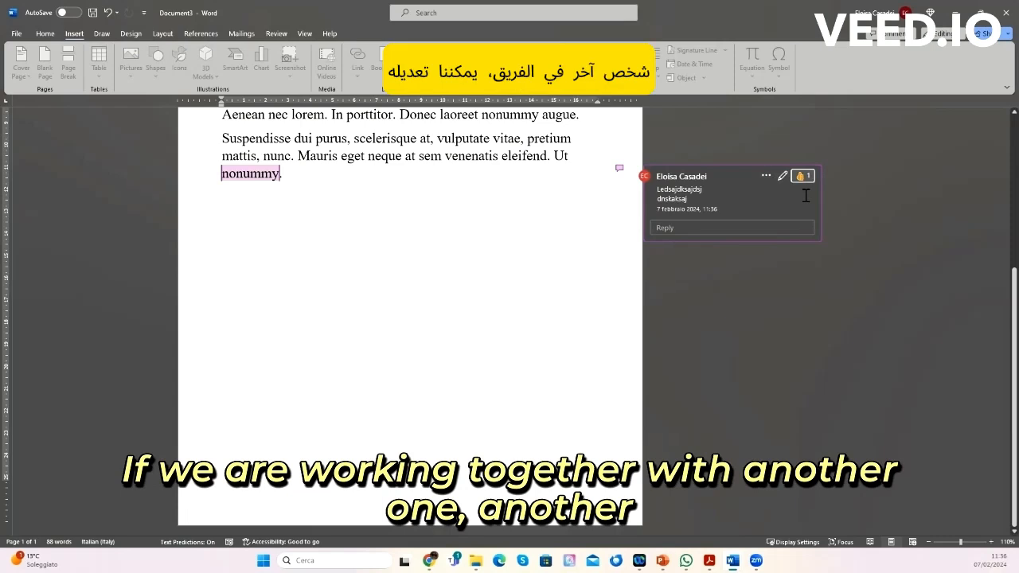
pyautogui.click(783, 177)
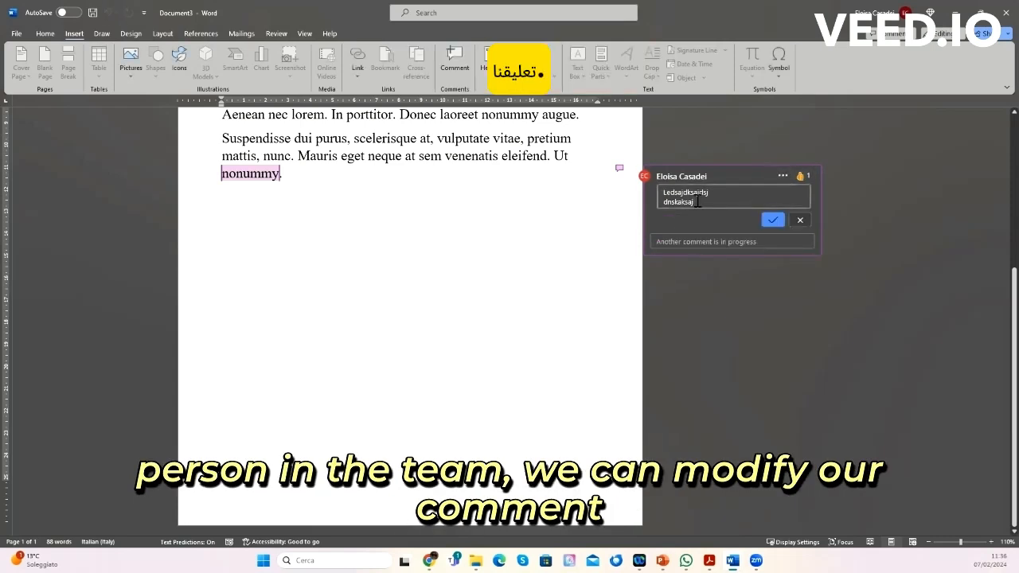
pyautogui.click(772, 219)
pyautogui.click(766, 177)
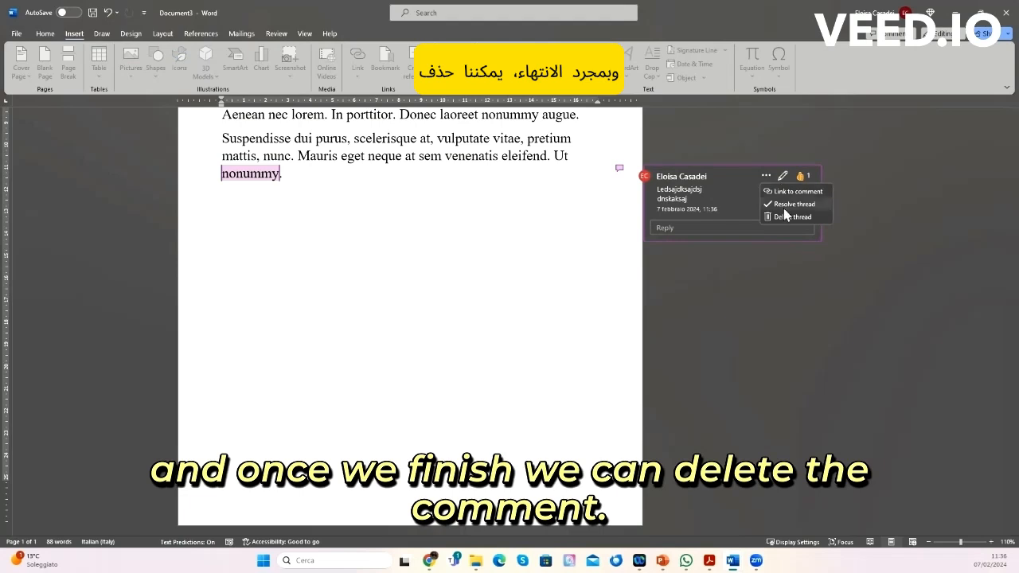
pyautogui.click(786, 218)
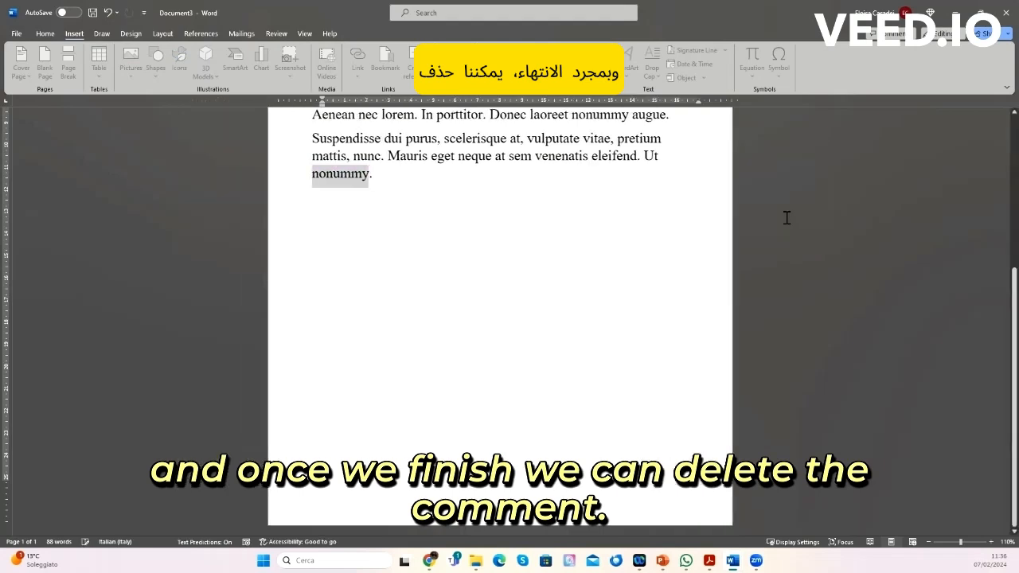
pyautogui.click(571, 210)
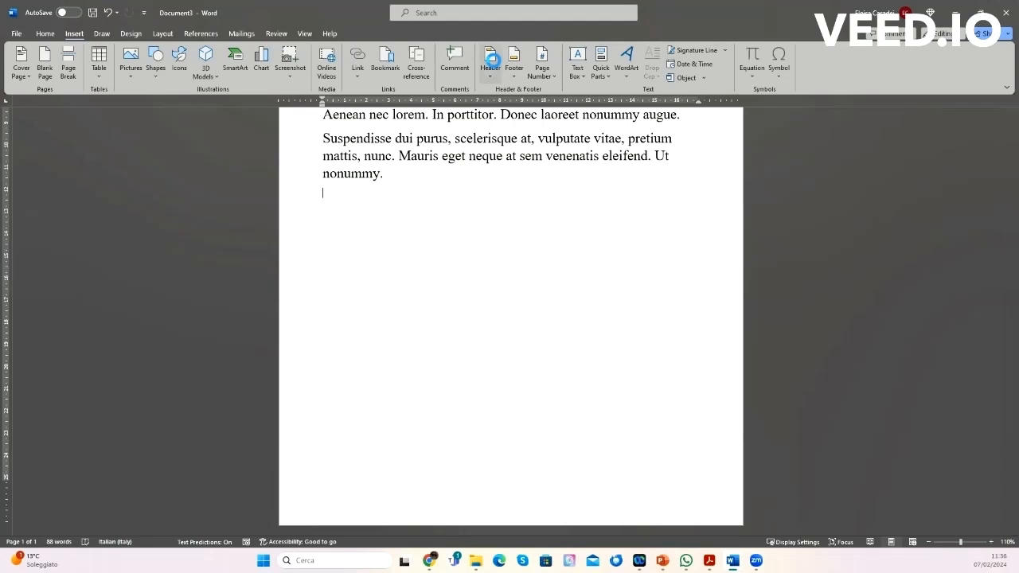
# Step: Insert the Facet (Even Page) header and return to editing the body text
pyautogui.click(492, 59)
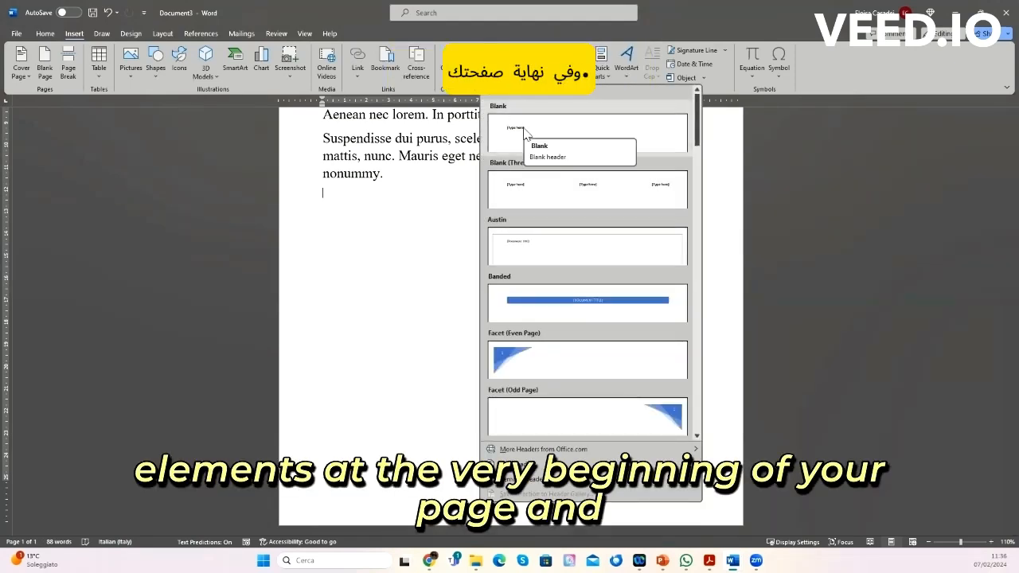
pyautogui.click(511, 365)
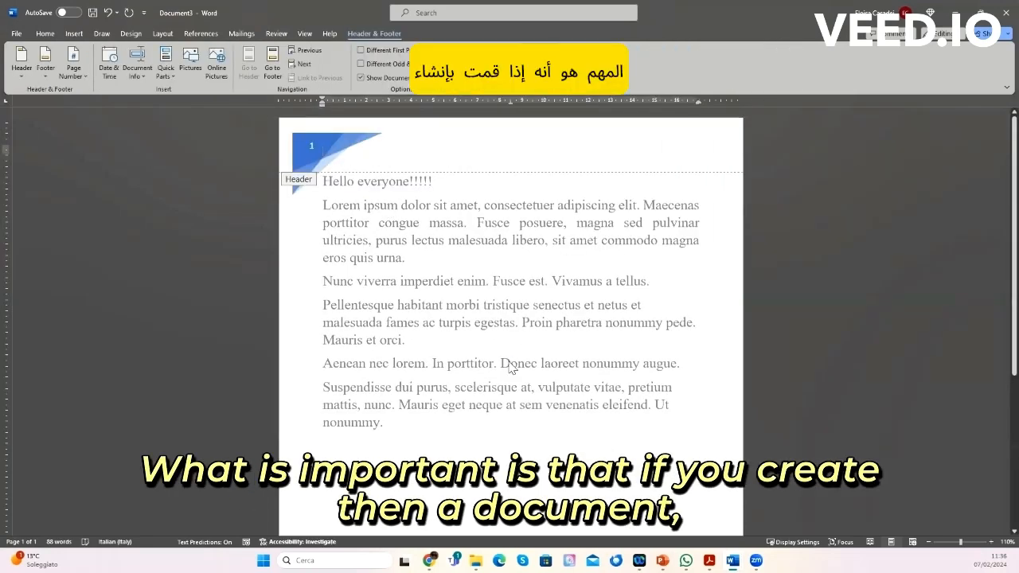
pyautogui.scroll(-5, 510, 365)
pyautogui.scroll(1, 480, 289)
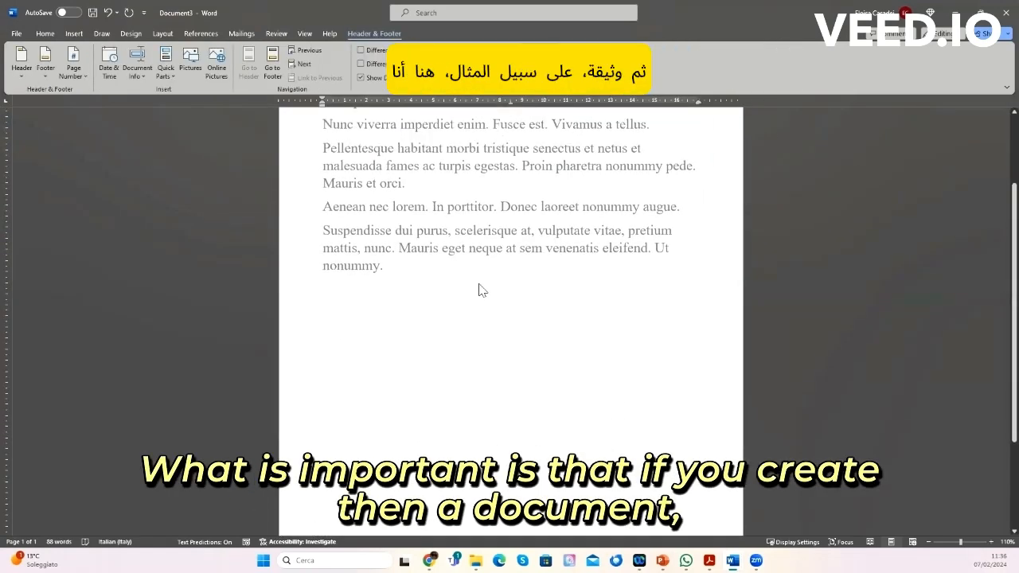
pyautogui.scroll(4, 480, 289)
pyautogui.doubleClick(446, 337)
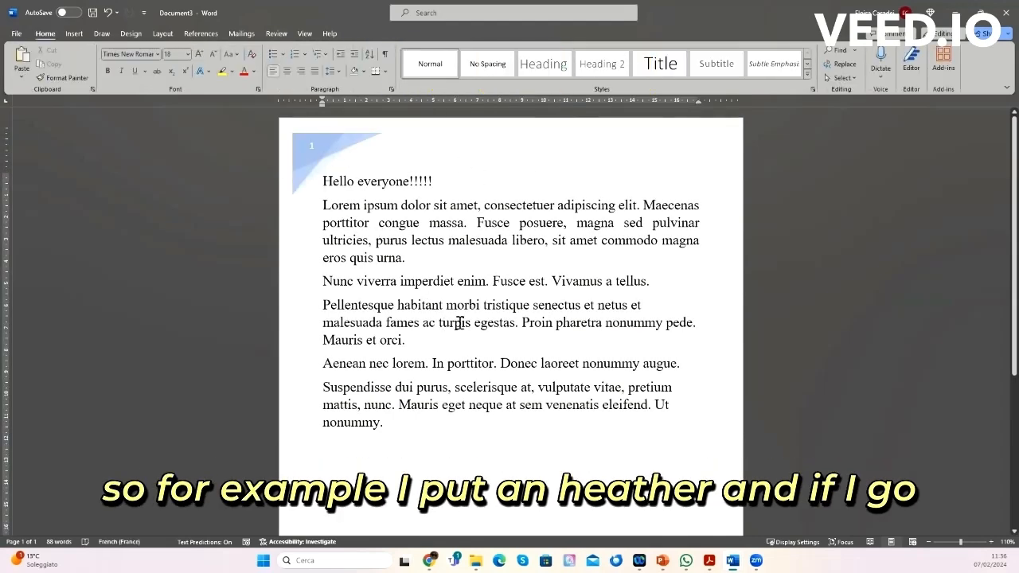
# Step: Add empty paragraphs after the last text paragraph until the document extends onto a second page
pyautogui.scroll(-2, 446, 414)
pyautogui.press('Return')
pyautogui.press('Return')
pyautogui.press('Return')
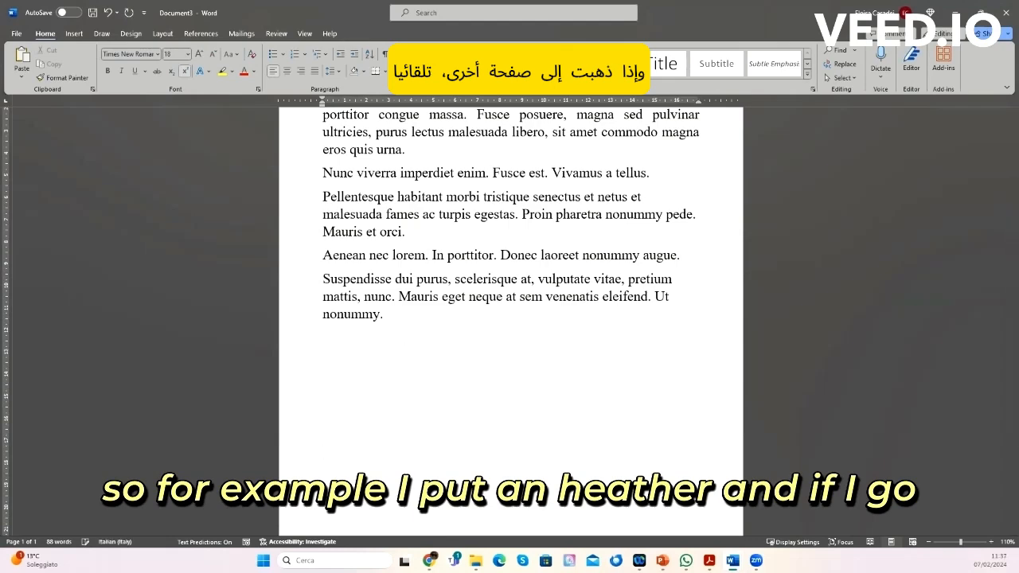
pyautogui.press('Return')
pyautogui.press('Return')
pyautogui.press('Return')
pyautogui.press('Return')
pyautogui.press('Return')
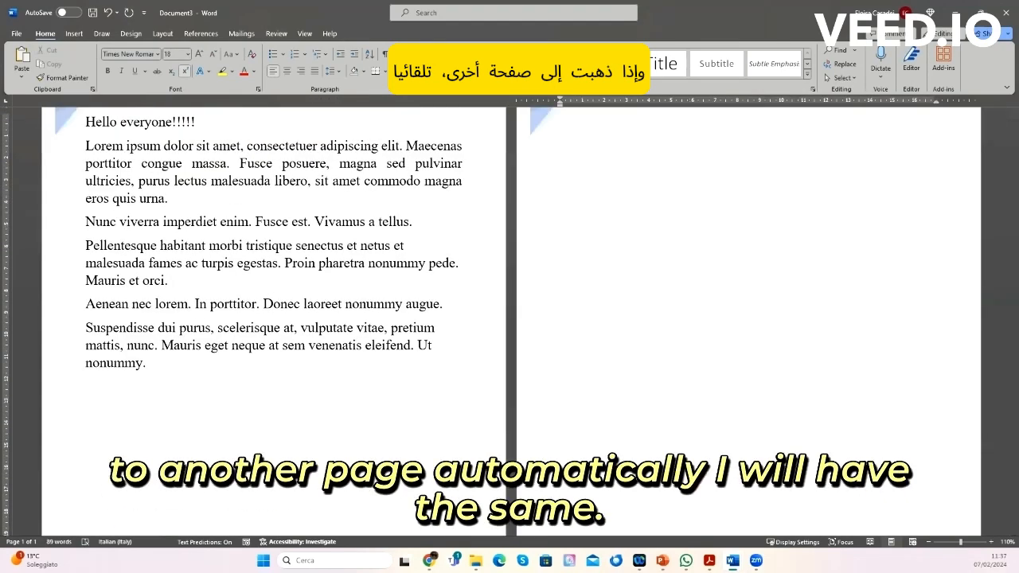
pyautogui.scroll(2, 510, 318)
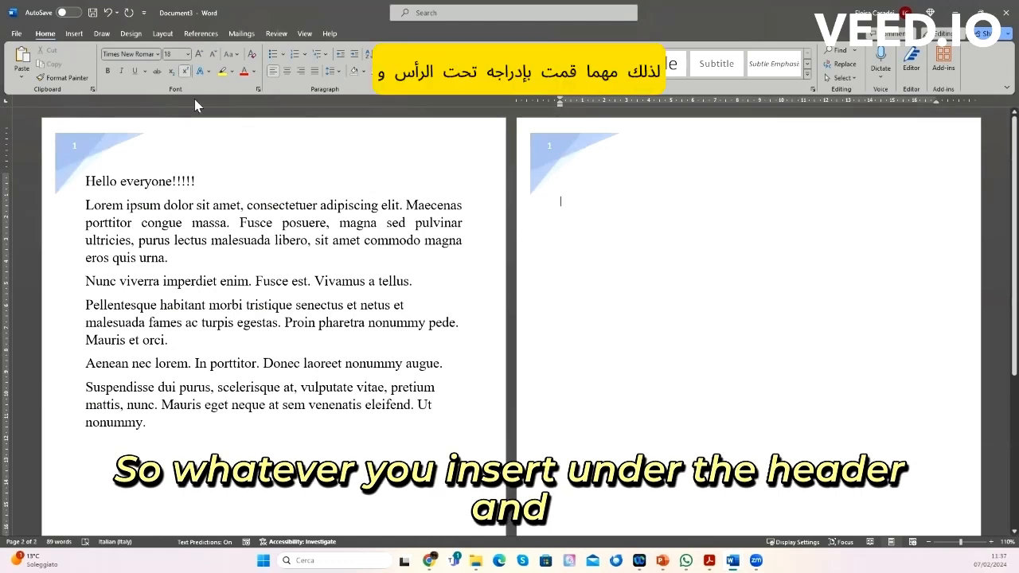
# Step: Add page numbers at the bottom of the page in the Numero normale 1 style and return to the body text
pyautogui.click(73, 33)
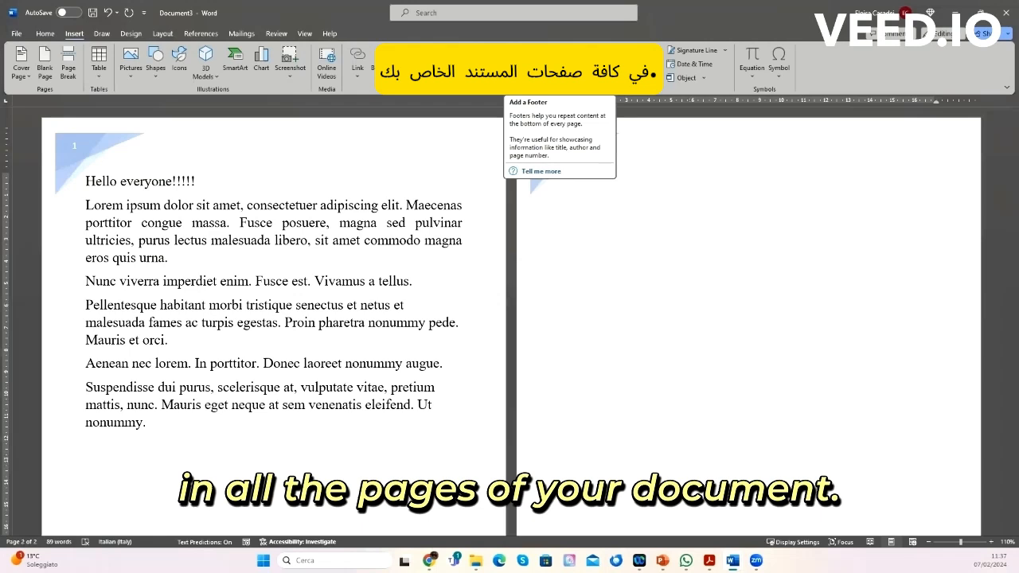
pyautogui.click(542, 80)
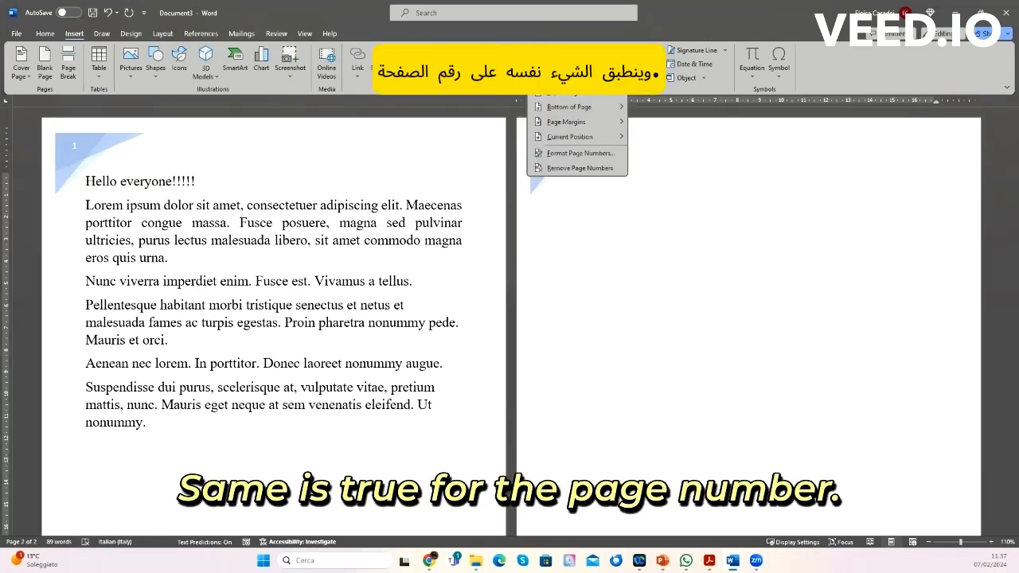
pyautogui.moveTo(560, 112)
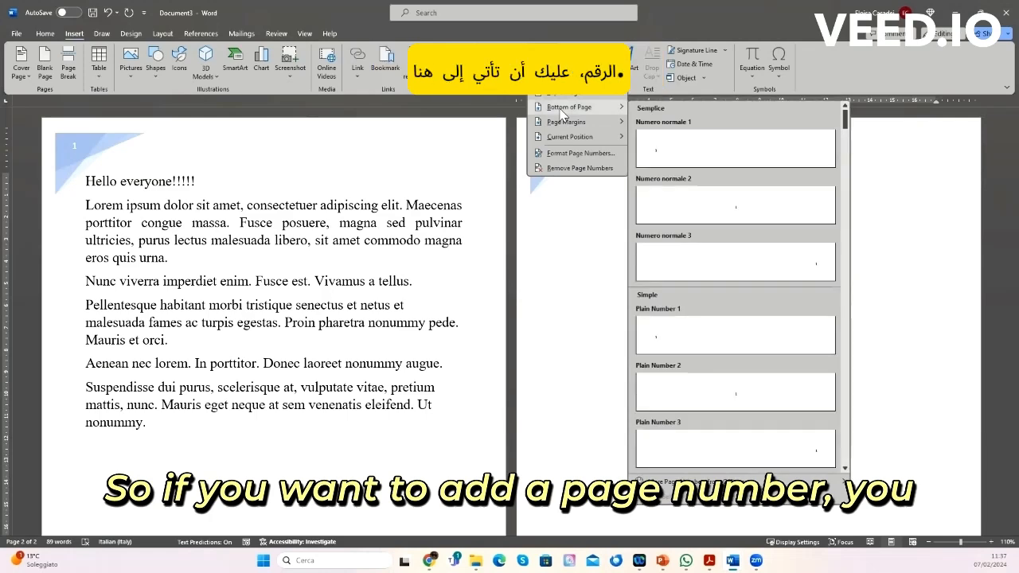
pyautogui.click(689, 144)
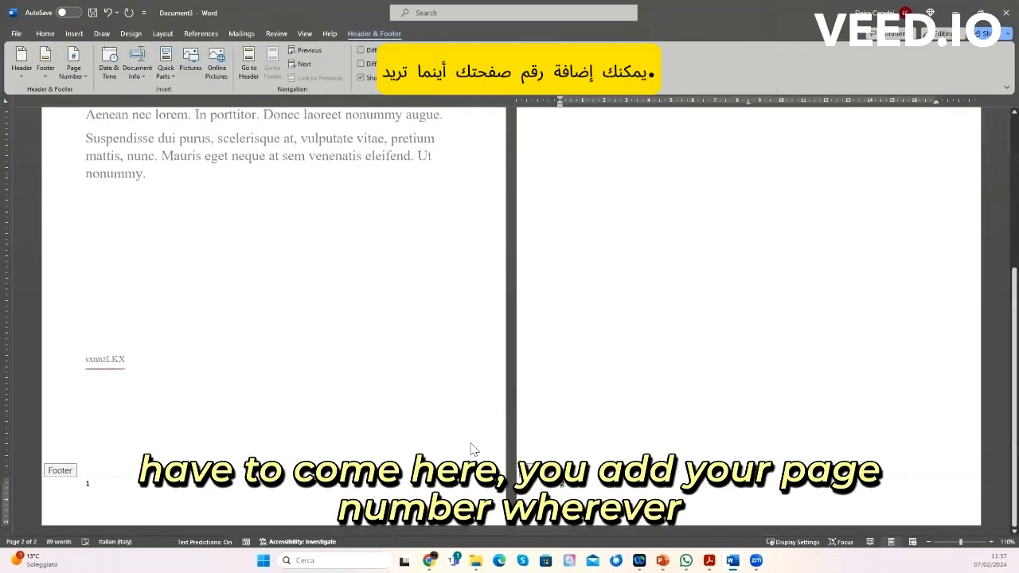
pyautogui.doubleClick(434, 390)
pyautogui.click(326, 325)
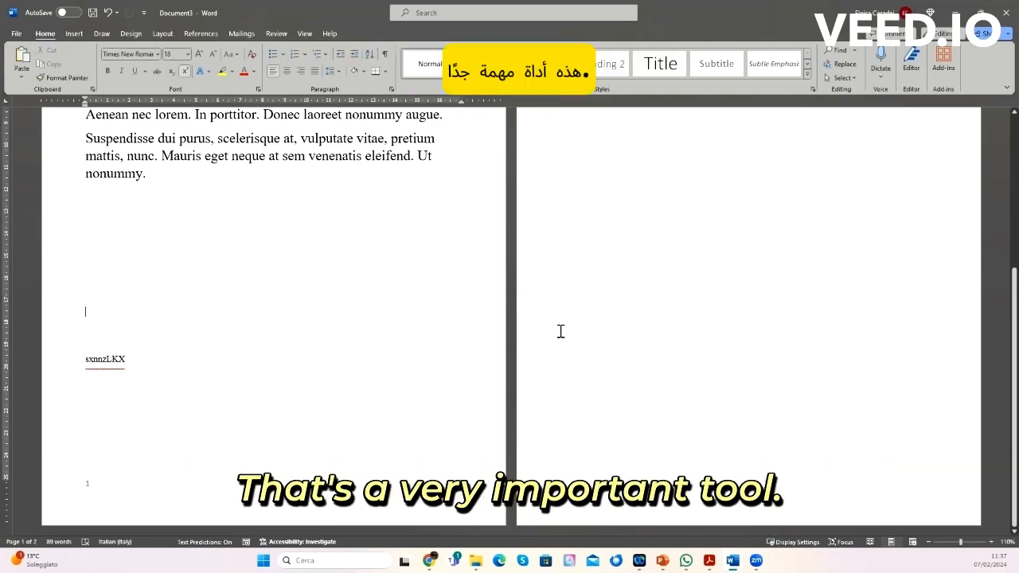
pyautogui.scroll(4, 560, 331)
pyautogui.scroll(1, 560, 331)
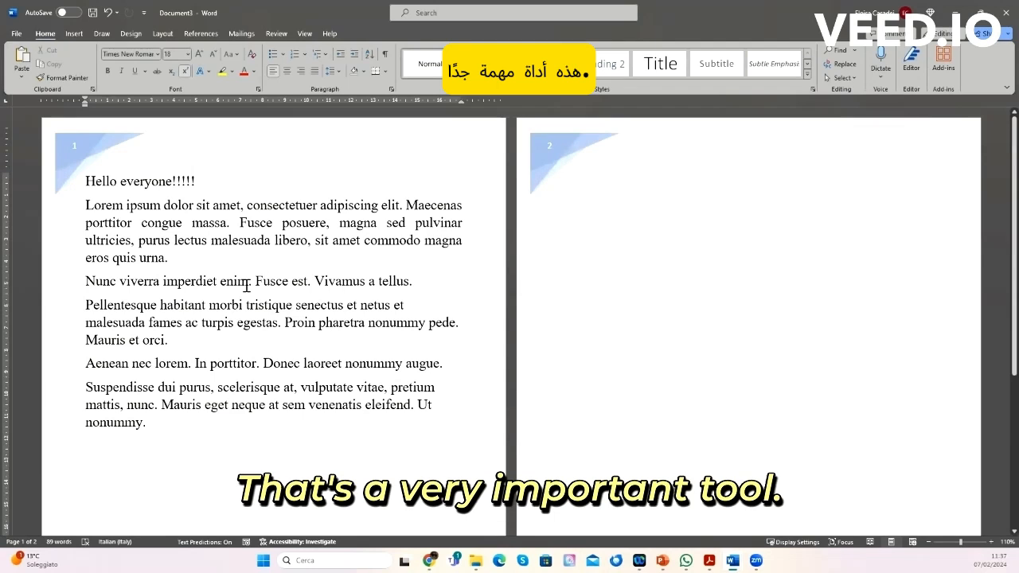
# Step: Look through the available theme colour sets, theme font sets and page layout options
pyautogui.click(125, 32)
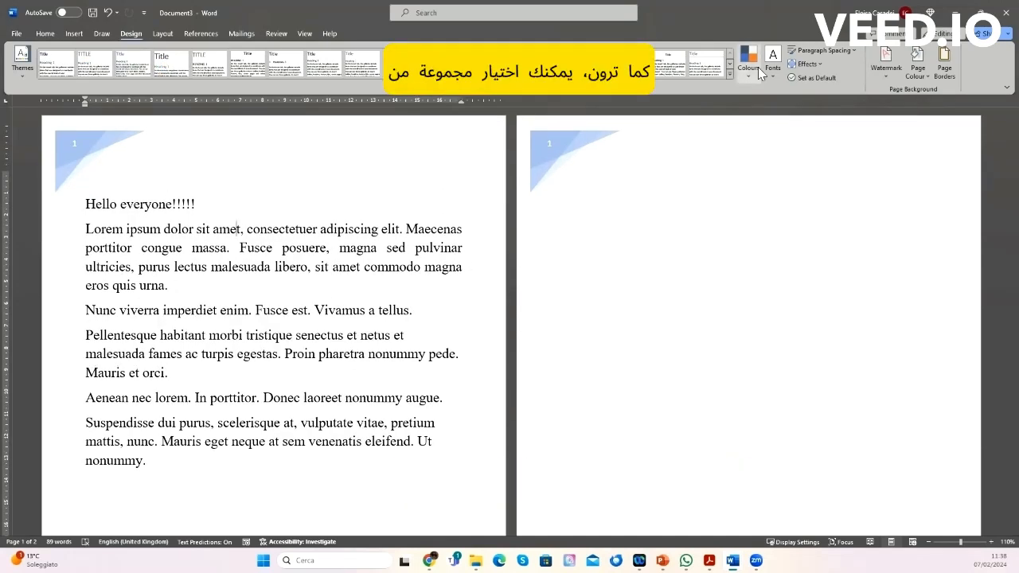
pyautogui.click(747, 77)
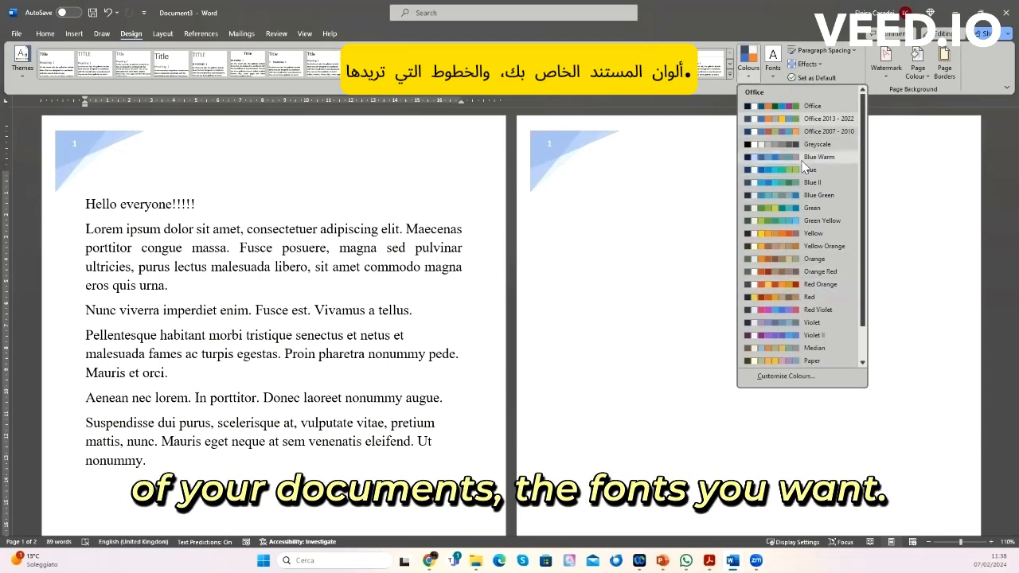
pyautogui.click(773, 72)
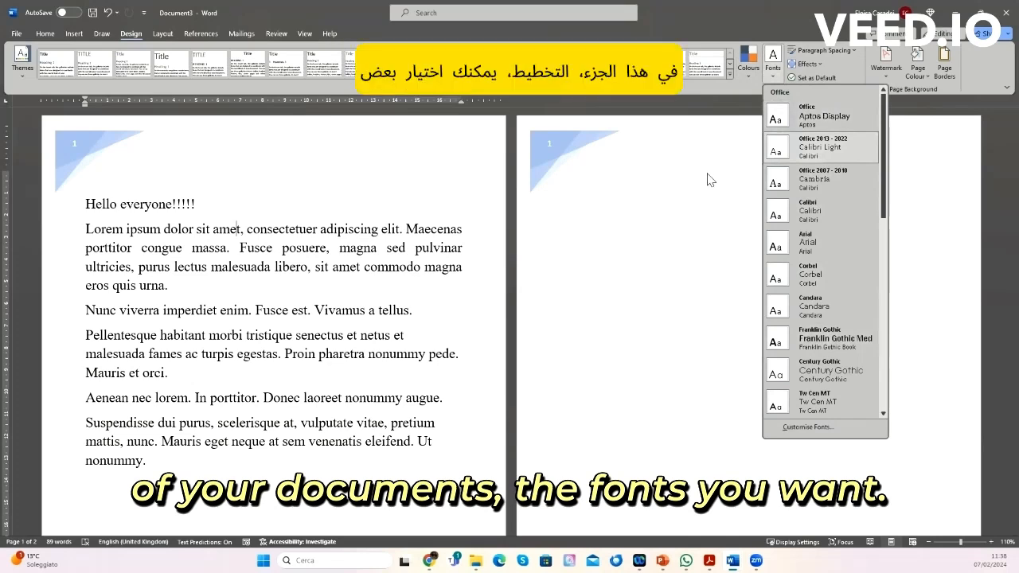
pyautogui.click(162, 33)
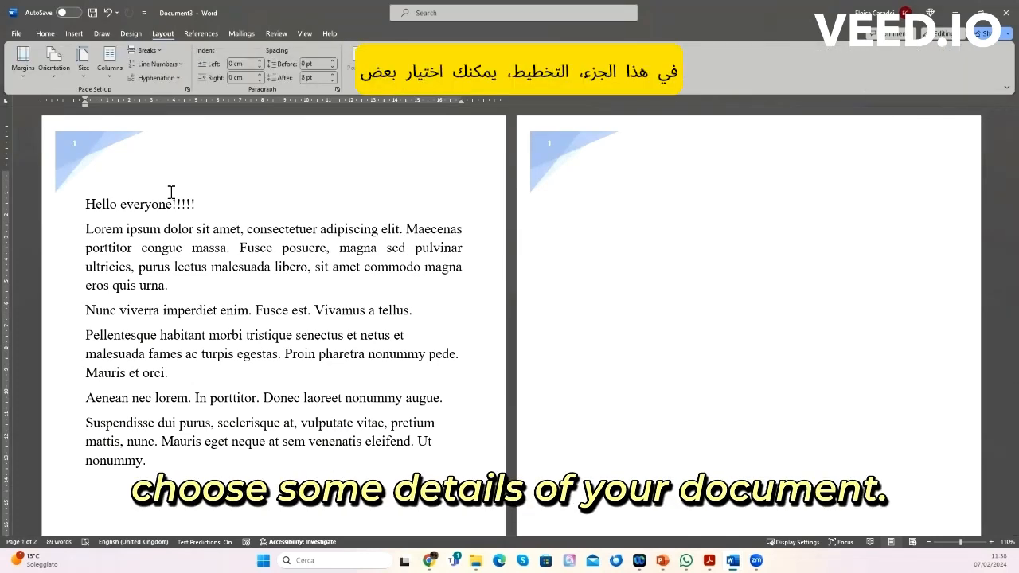
# Step: Try the Wide and Last Custom Setting page margins, and return the document to Normal margins
pyautogui.click(23, 72)
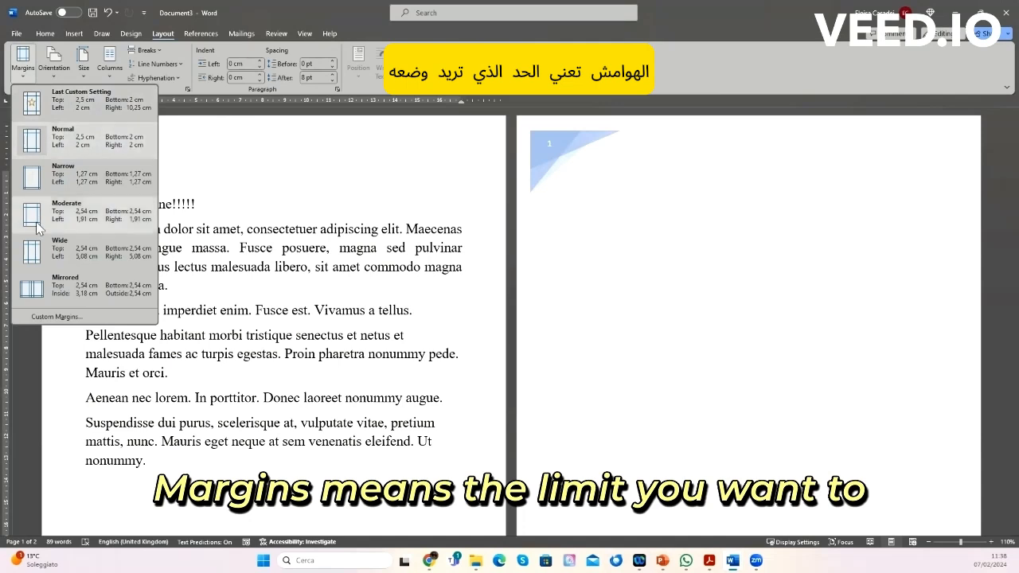
pyautogui.click(35, 253)
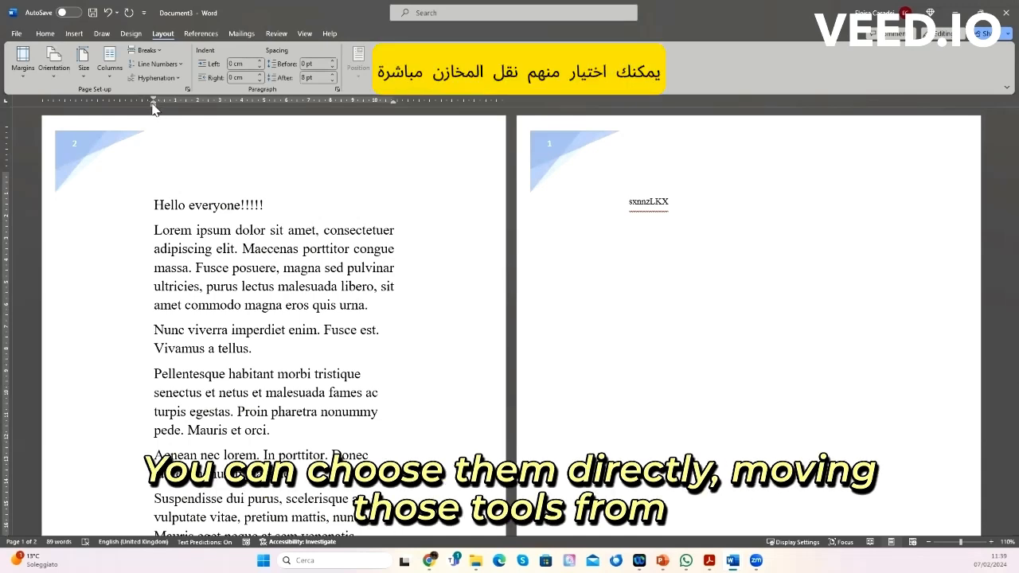
pyautogui.moveTo(155, 106)
pyautogui.mouseDown()
pyautogui.moveTo(77, 106)
pyautogui.moveTo(154, 106)
pyautogui.mouseUp()
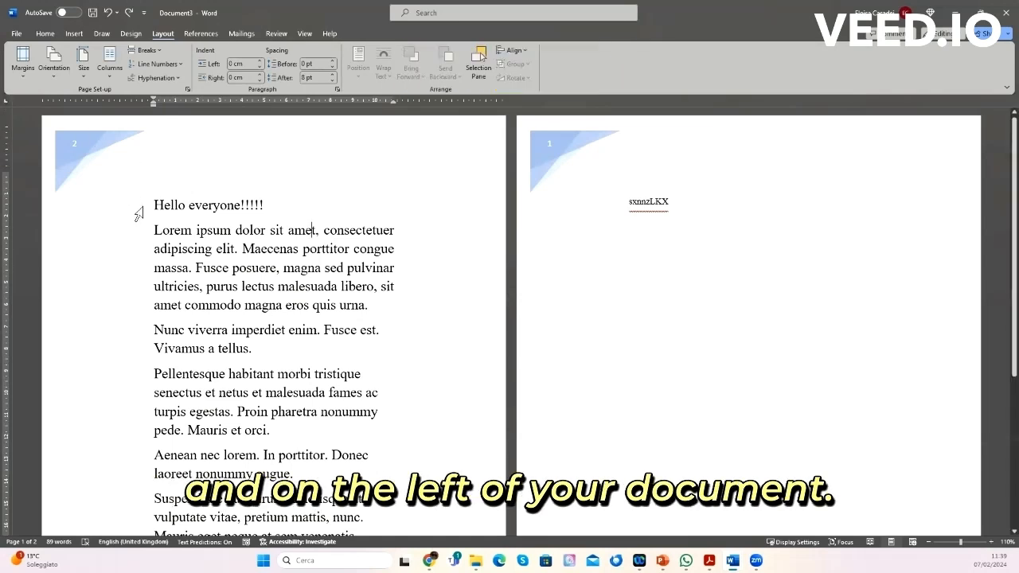
pyautogui.click(24, 76)
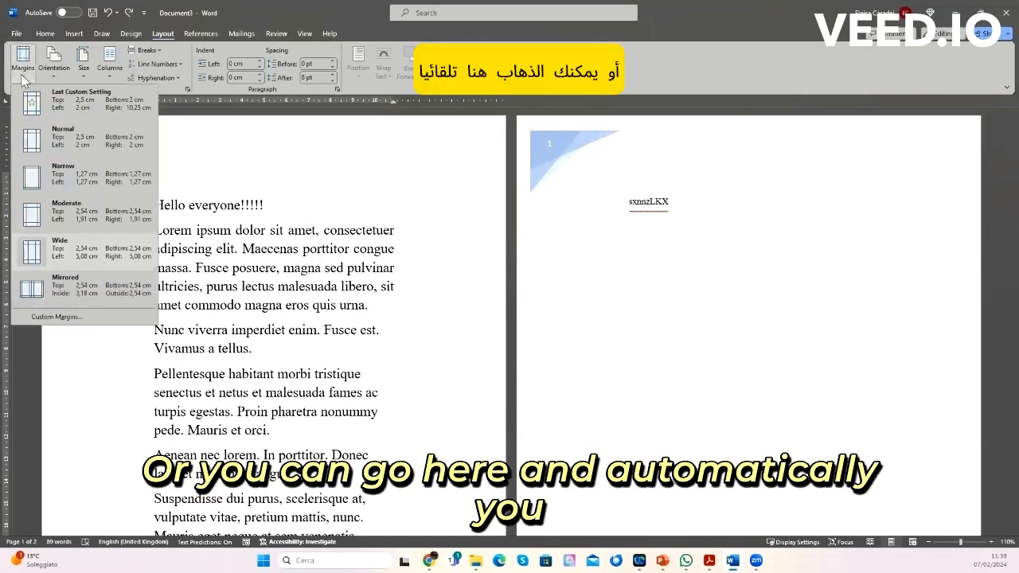
pyautogui.click(31, 108)
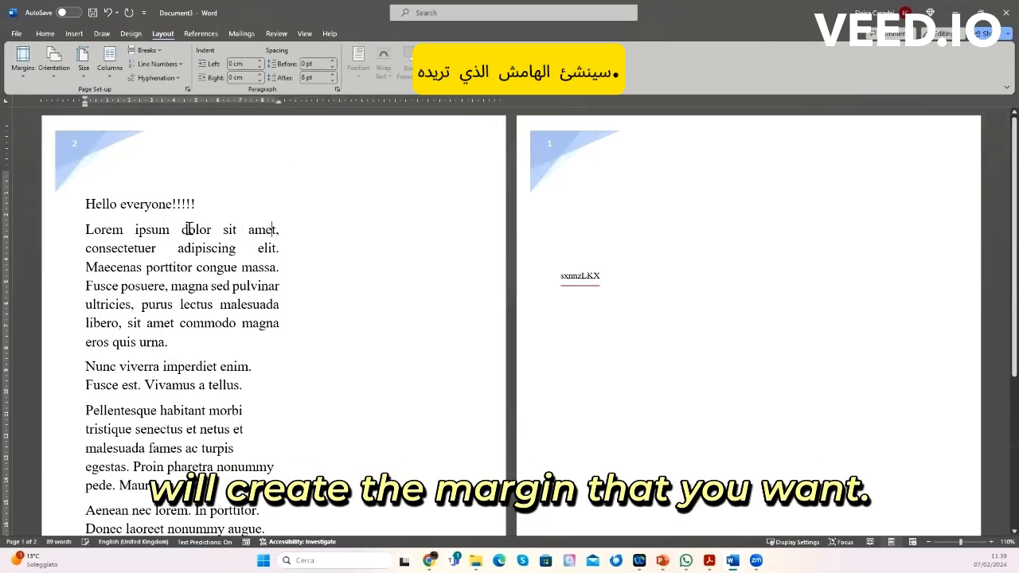
pyautogui.click(23, 70)
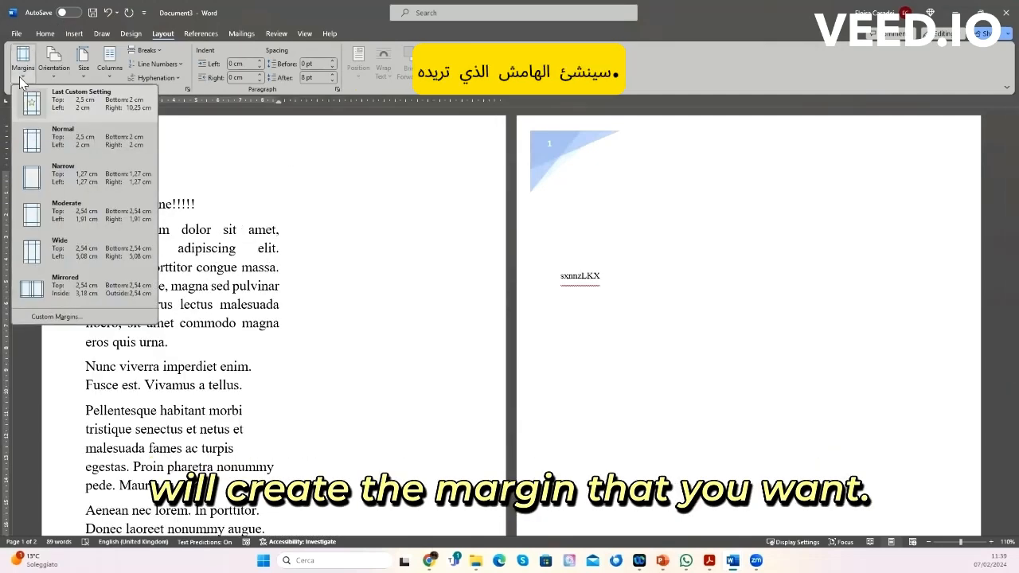
pyautogui.click(30, 143)
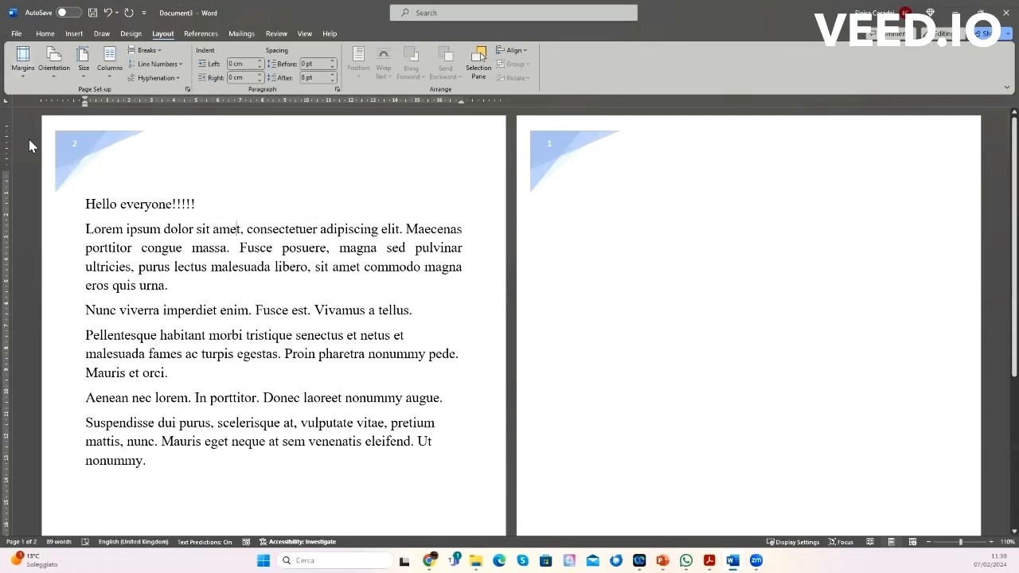
# Step: Lay the text out in two columns and delete the stray word sxnnzLKX in the second column
pyautogui.click(109, 73)
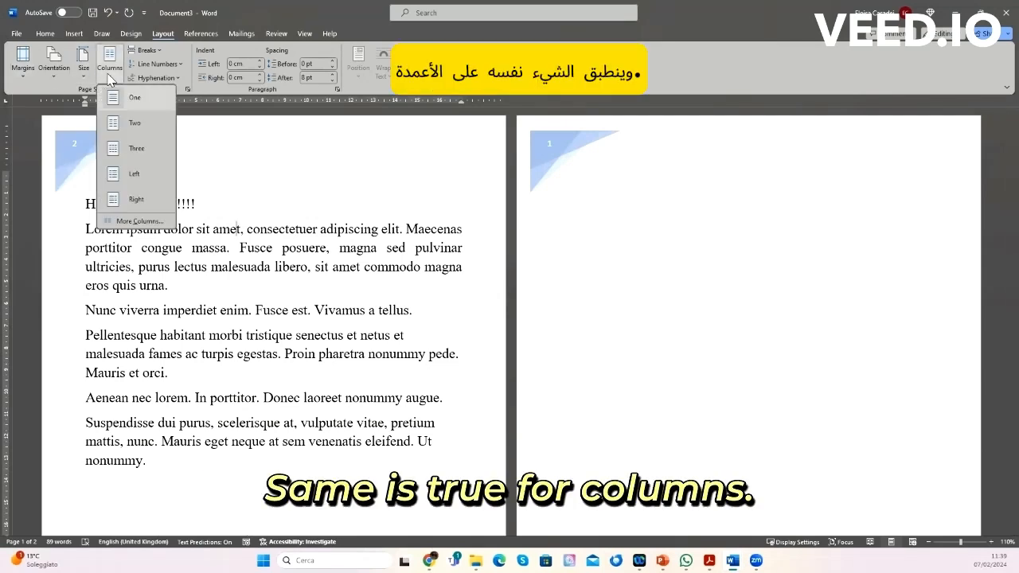
pyautogui.click(114, 126)
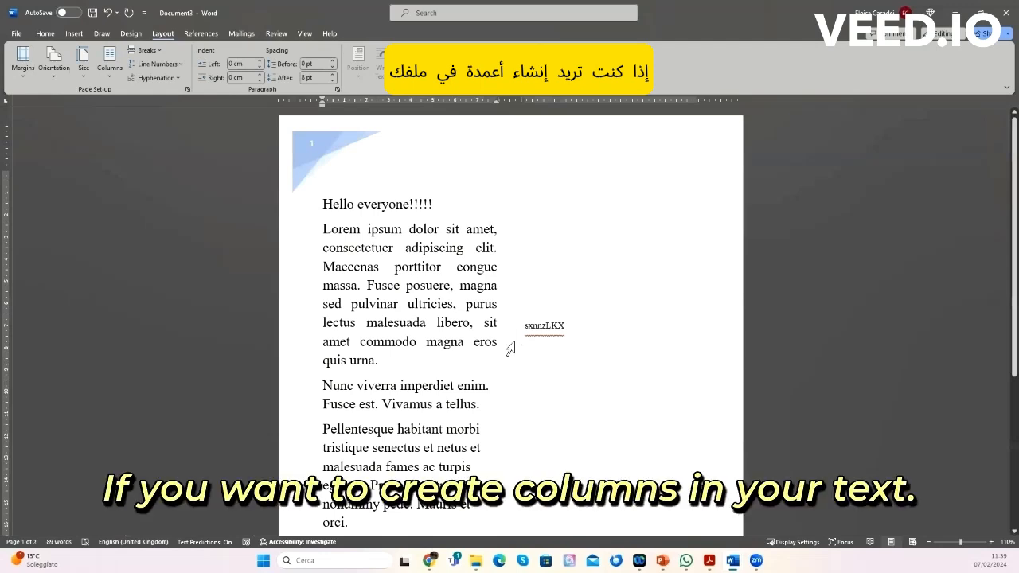
pyautogui.scroll(-4, 515, 341)
pyautogui.scroll(5, 515, 341)
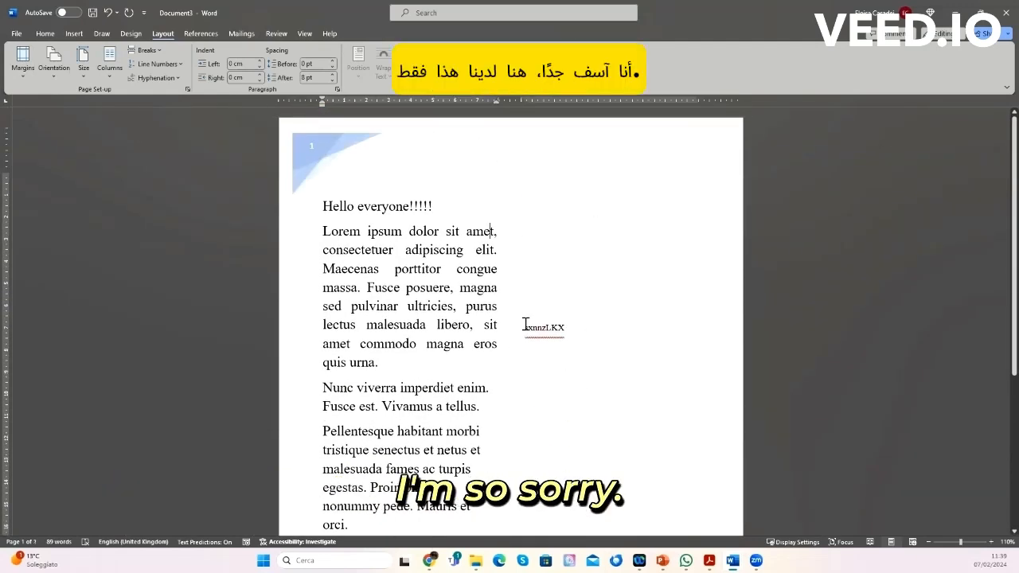
pyautogui.moveTo(525, 326); pyautogui.dragTo(605, 337)
pyautogui.press('Delete')
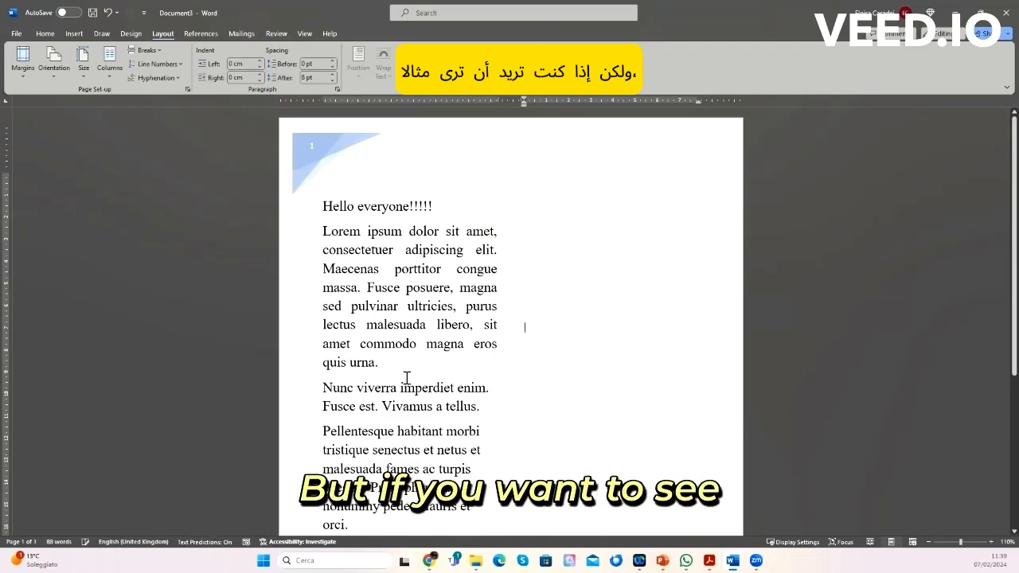
# Step: Copy the text from "Nunc viverra" to "Mauris et" and paste it twice at the end of the document's text
pyautogui.moveTo(322, 386); pyautogui.dragTo(476, 506)
pyautogui.hotkey('ctrl', 'c')
pyautogui.scroll(-3, 477, 503)
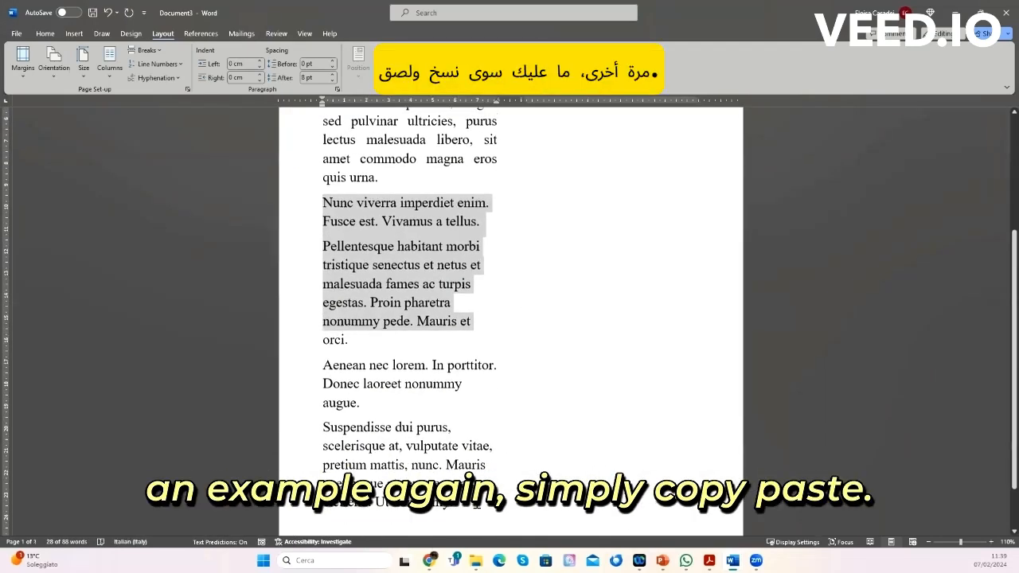
pyautogui.rightClick(476, 503)
pyautogui.scroll(-1, 407, 462)
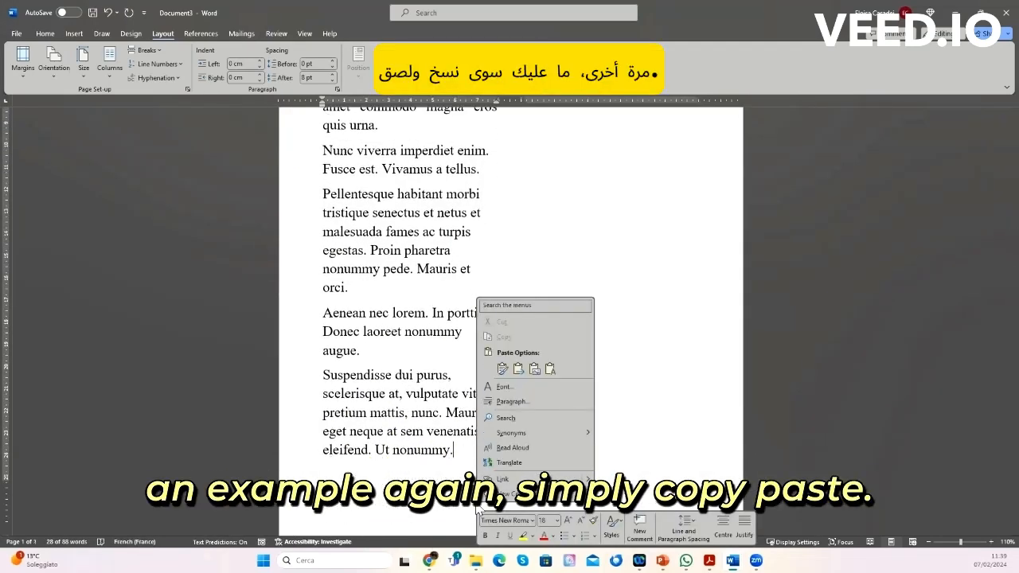
pyautogui.click(409, 459)
pyautogui.hotkey('ctrl', 'v')
pyautogui.press('Return')
pyautogui.scroll(3, 503, 361)
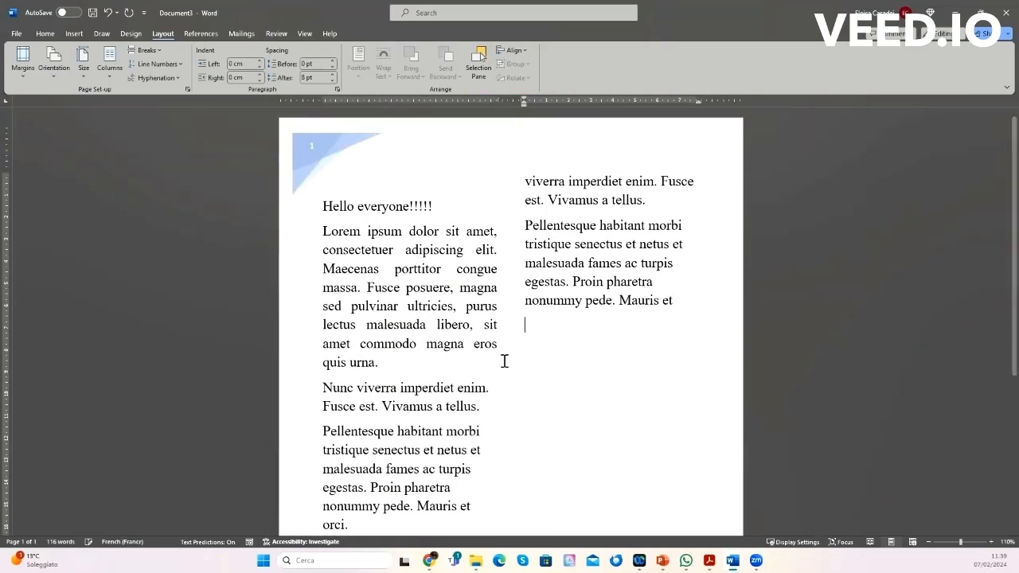
pyautogui.hotkey('ctrl', 'v')
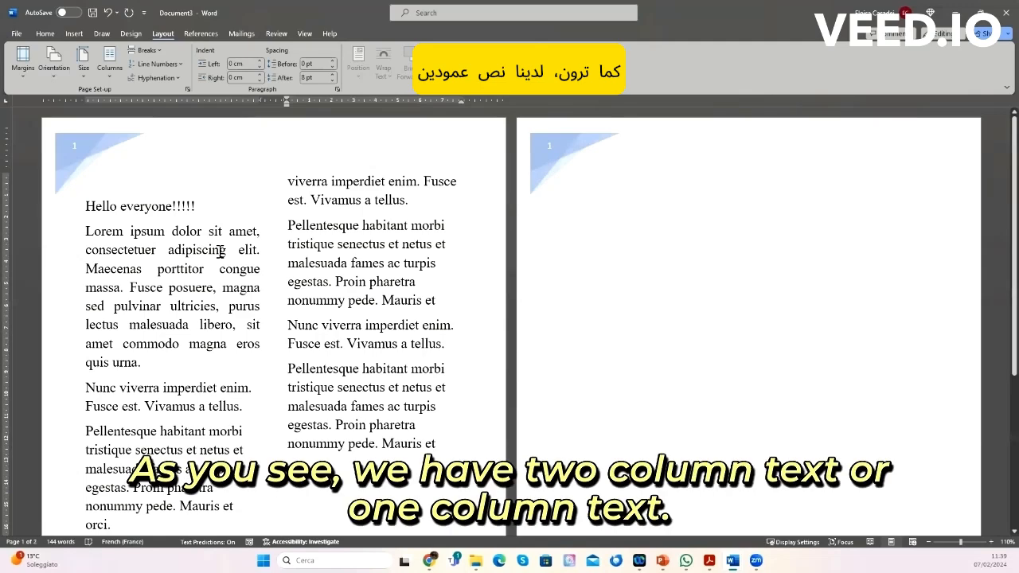
# Step: Set the document text back to a single column
pyautogui.scroll(-3, 220, 252)
pyautogui.scroll(3, 221, 251)
pyautogui.click(113, 72)
pyautogui.click(117, 97)
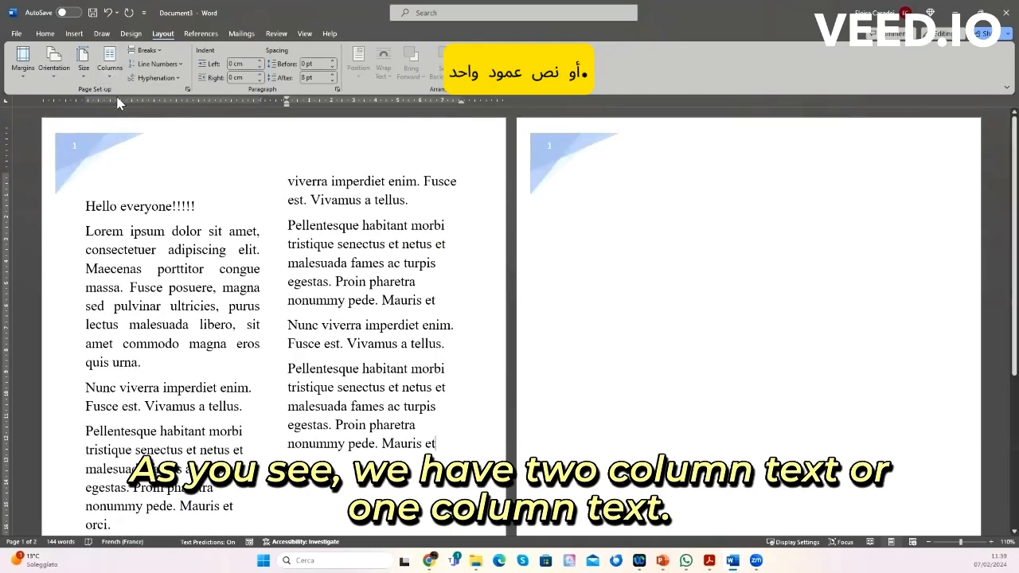
pyautogui.scroll(-2, 135, 218)
pyautogui.scroll(2, 134, 219)
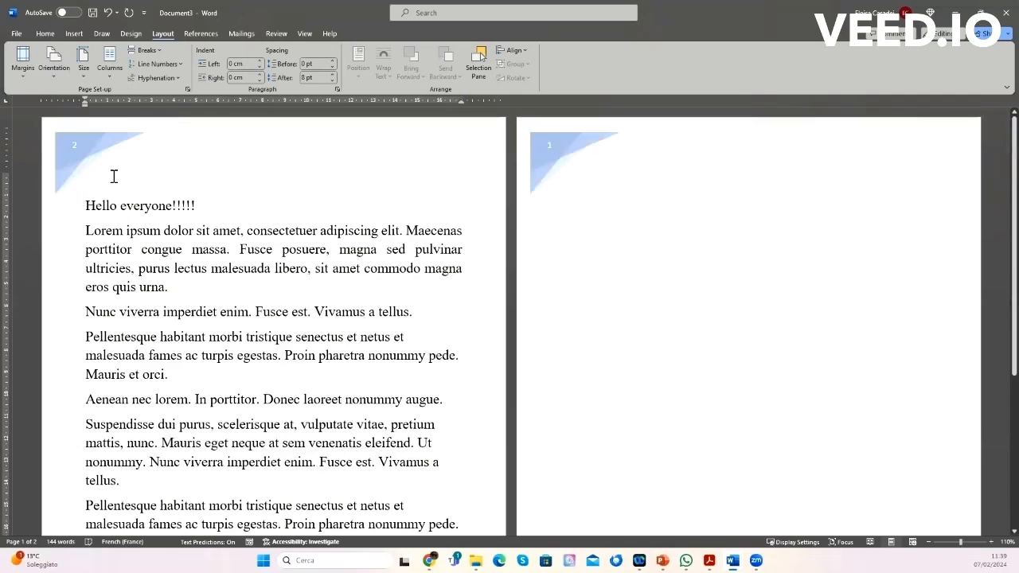
# Step: Change the page orientation to Landscape
pyautogui.click(56, 74)
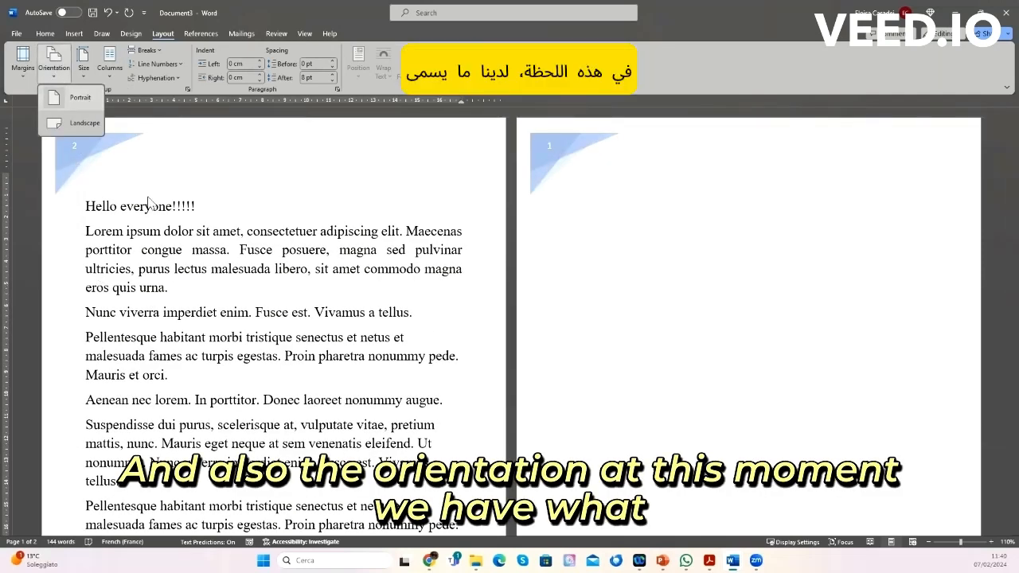
pyautogui.click(83, 129)
pyautogui.scroll(-5, 355, 323)
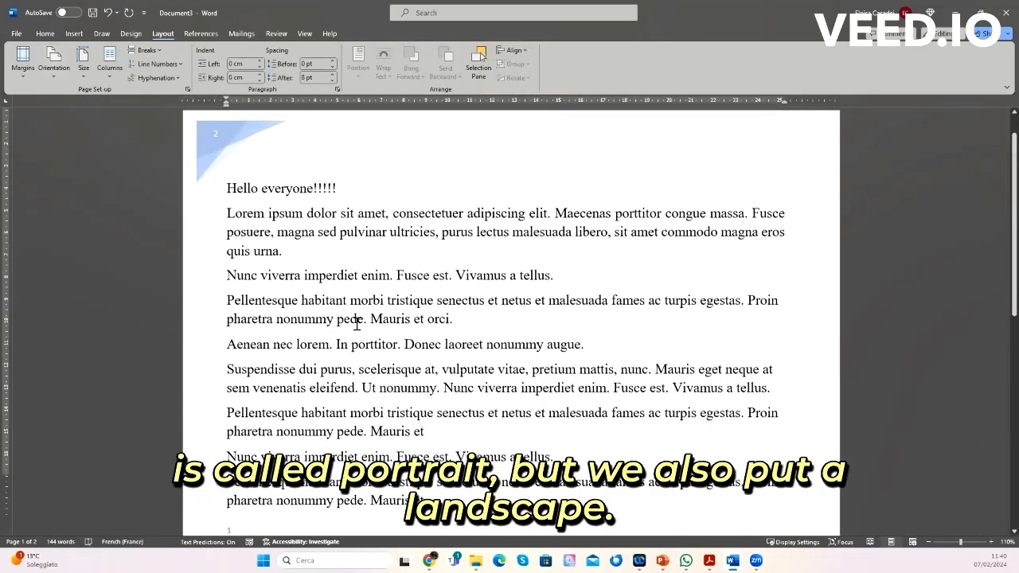
pyautogui.scroll(-2, 356, 323)
pyautogui.scroll(6, 357, 325)
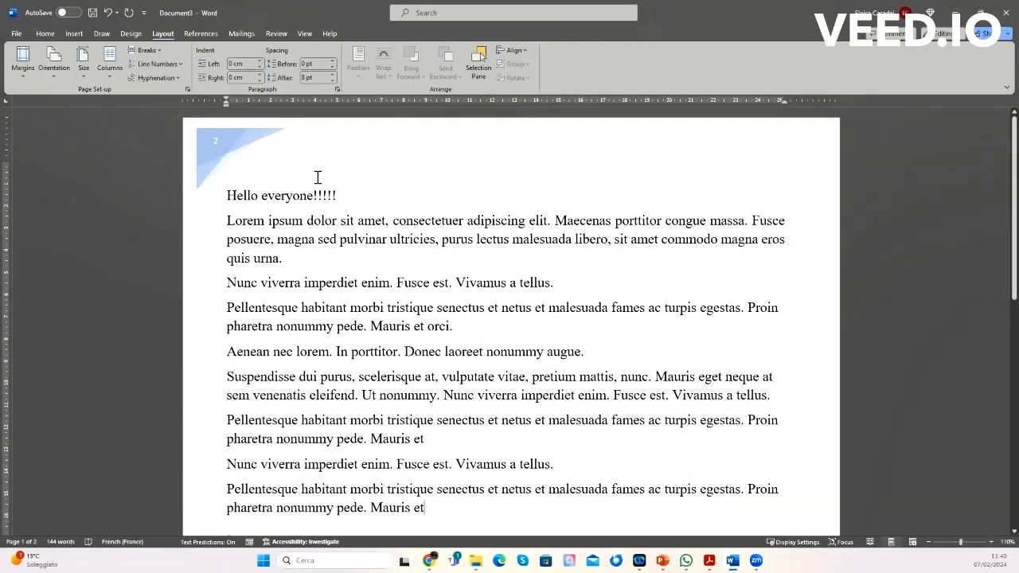
# Step: Insert a footnote at the end of the Lorem ipsum paragraph with the text "ndksksadklsad."
pyautogui.click(204, 33)
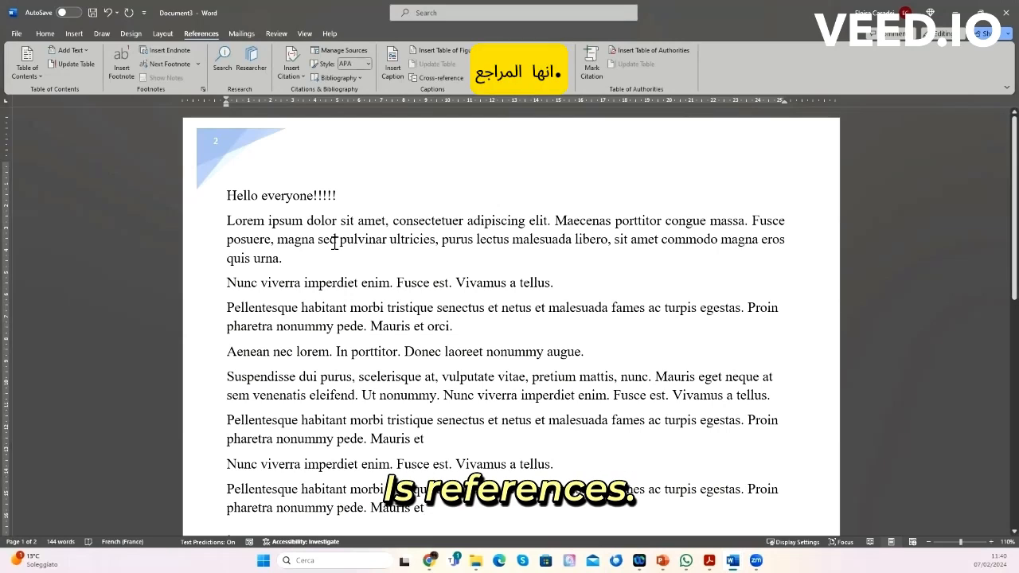
pyautogui.click(338, 194)
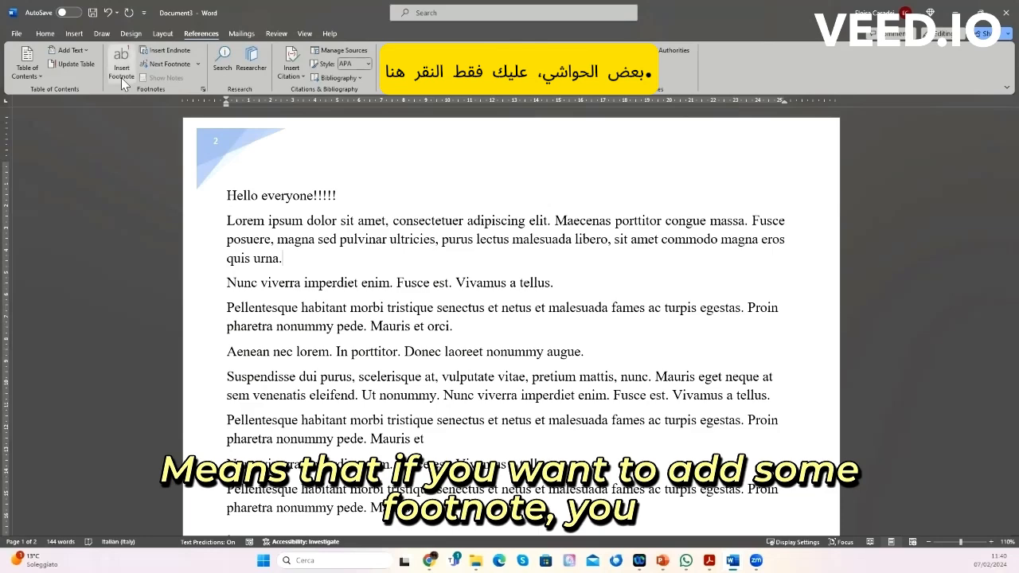
pyautogui.click(123, 80)
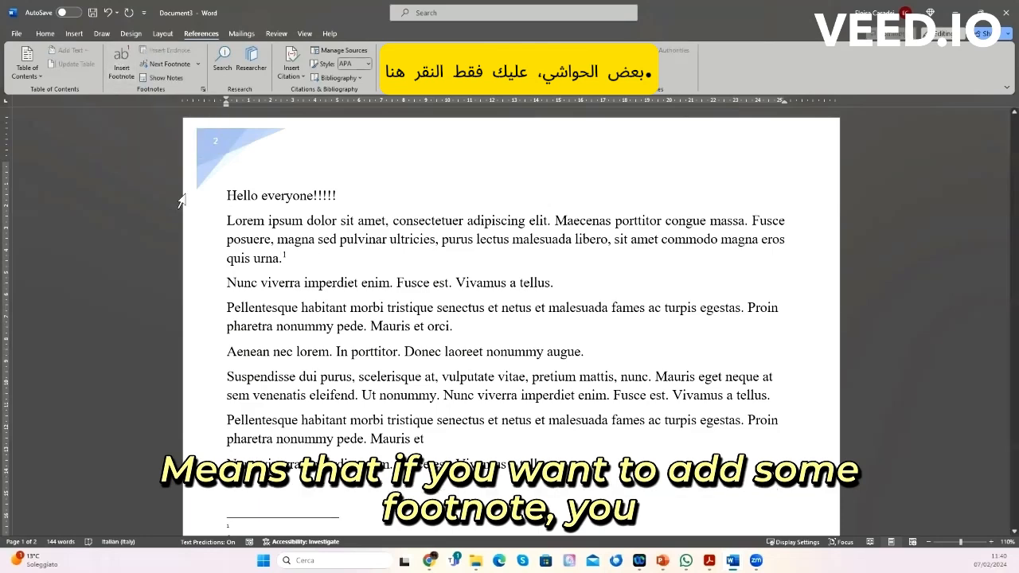
pyautogui.scroll(-3, 311, 244)
pyautogui.scroll(2, 311, 244)
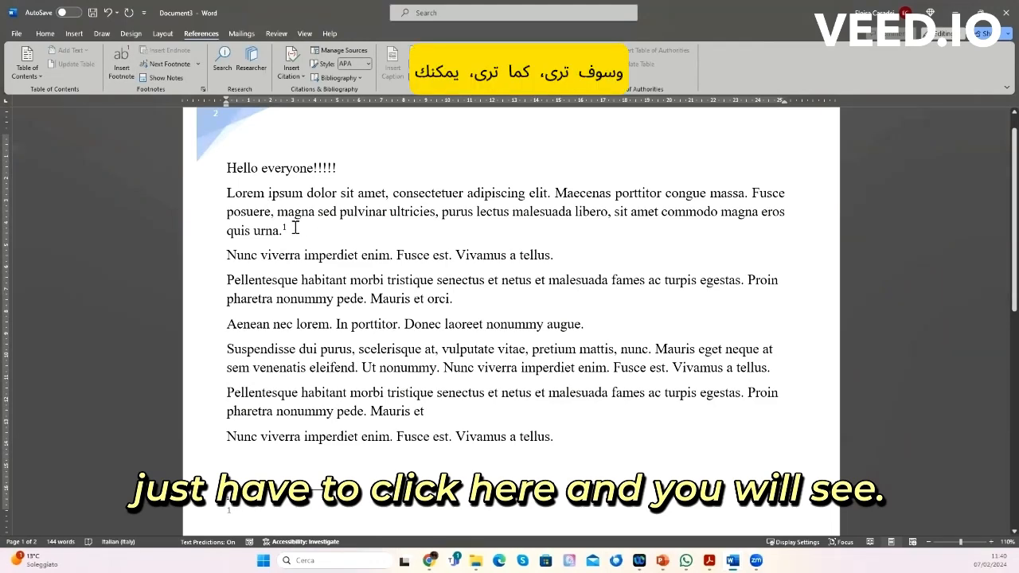
pyautogui.doubleClick(285, 228)
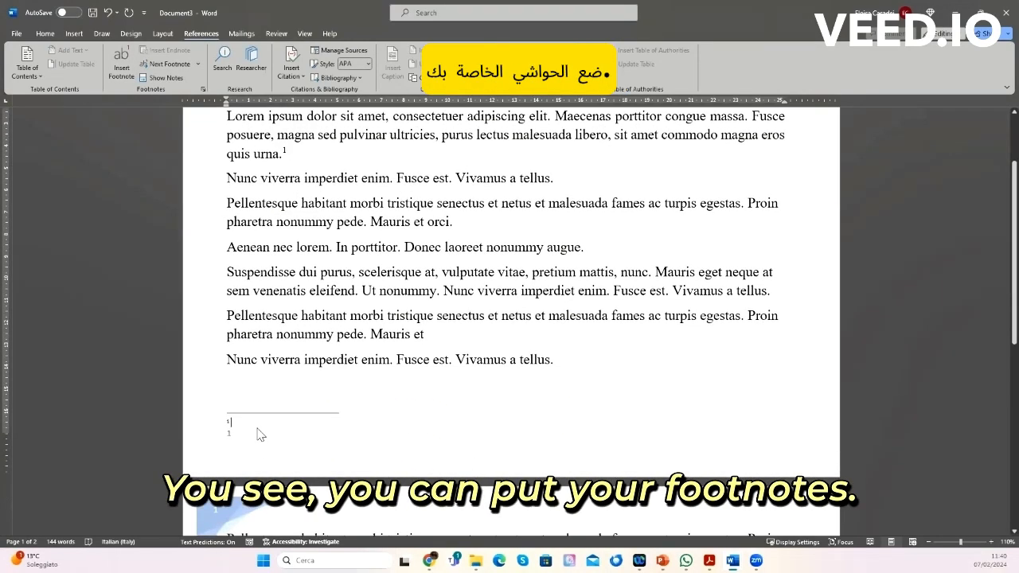
pyautogui.write('ndksksadklsad.')
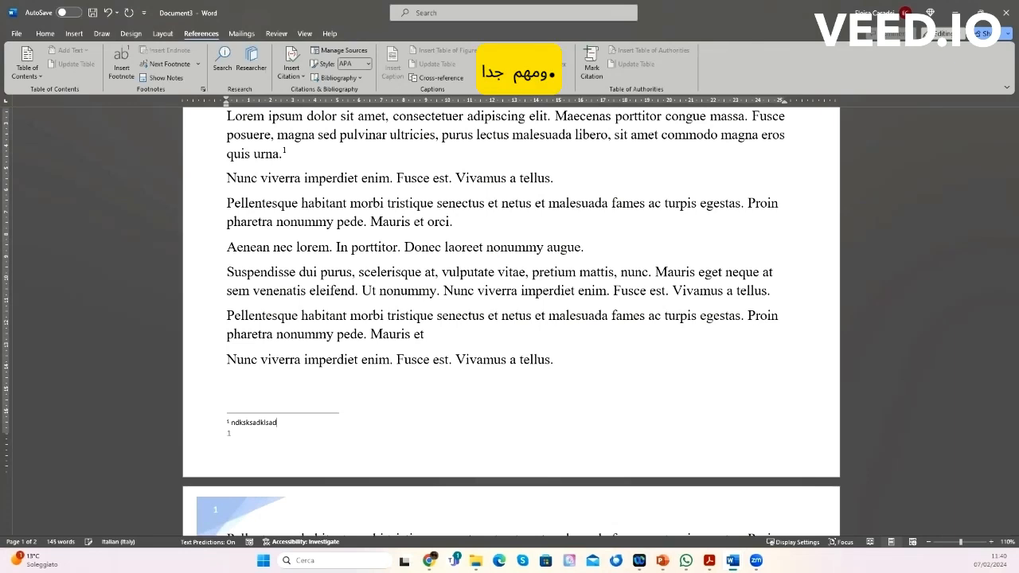
# Step: Insert a second footnote after "Mauris et orci." with the text "nxsdksamxsmskMDk"
pyautogui.click(468, 223)
pyautogui.click(125, 58)
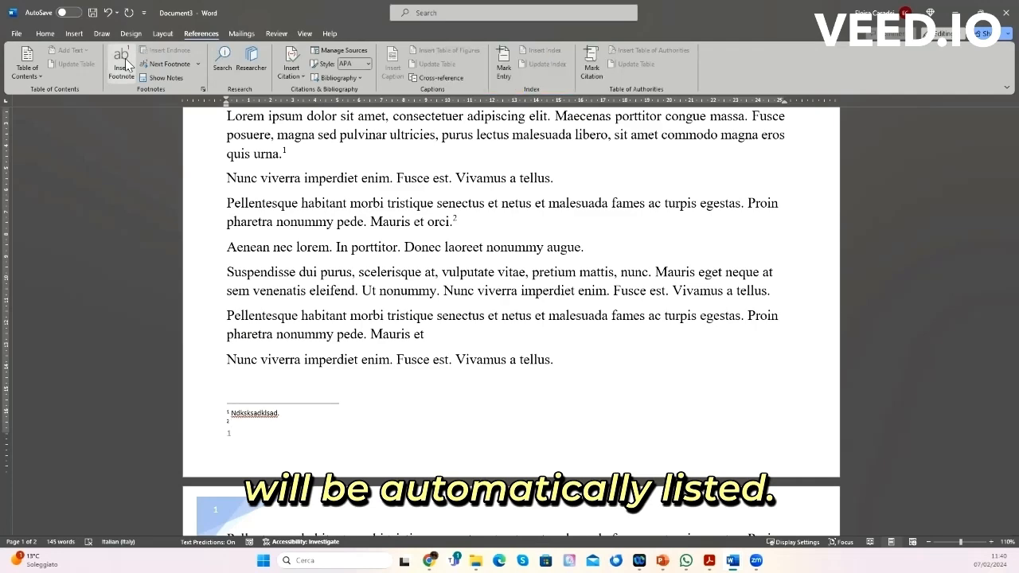
pyautogui.write('nxsdksamxsmskMDk')
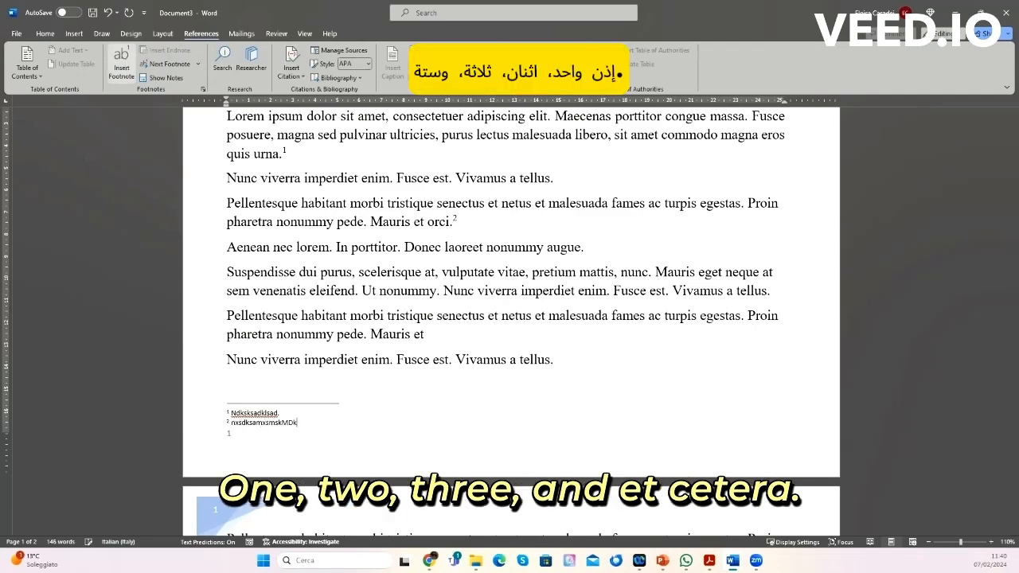
pyautogui.scroll(1, 445, 280)
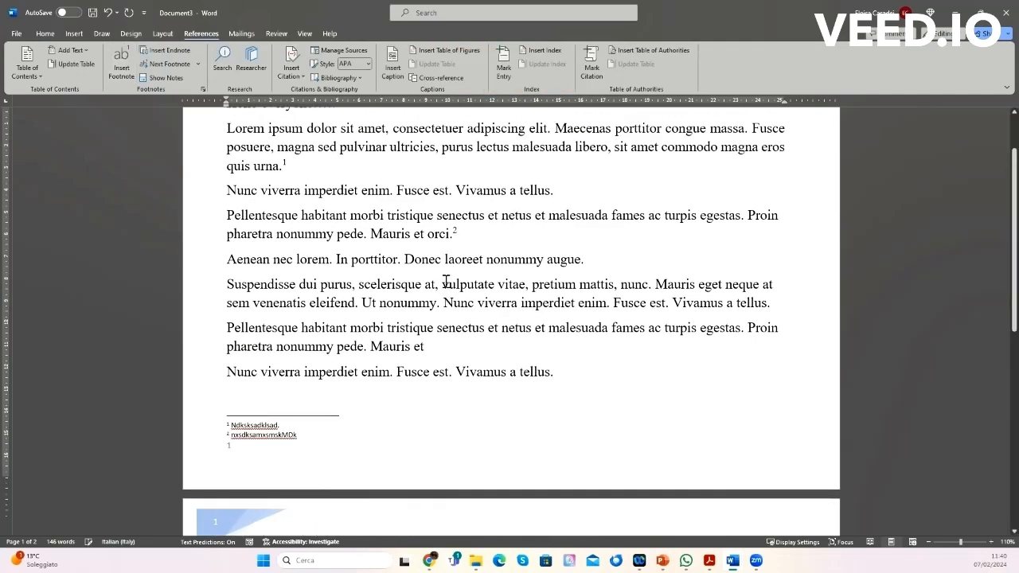
pyautogui.scroll(2, 446, 280)
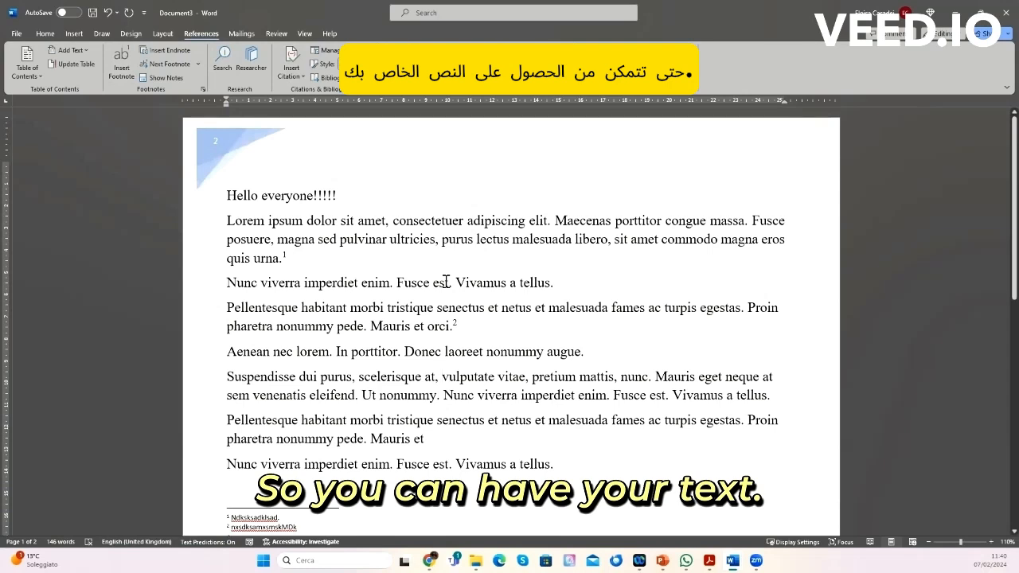
# Step: Bring up the review tools and extend the second footnote with a full stop and the nonsense word "Liijijosabsjdkj."
pyautogui.click(277, 36)
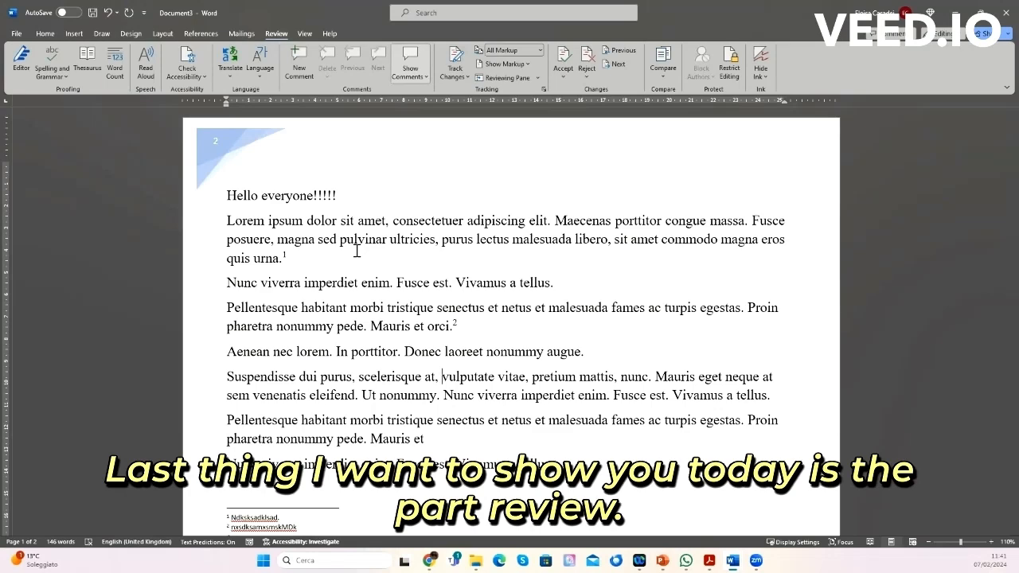
pyautogui.scroll(-1, 481, 330)
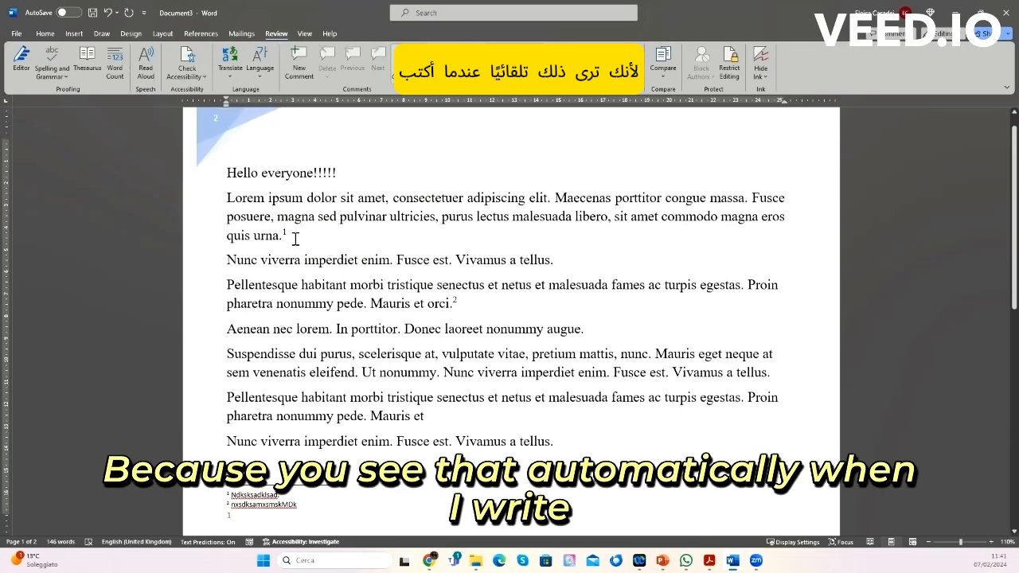
pyautogui.scroll(-2, 283, 334)
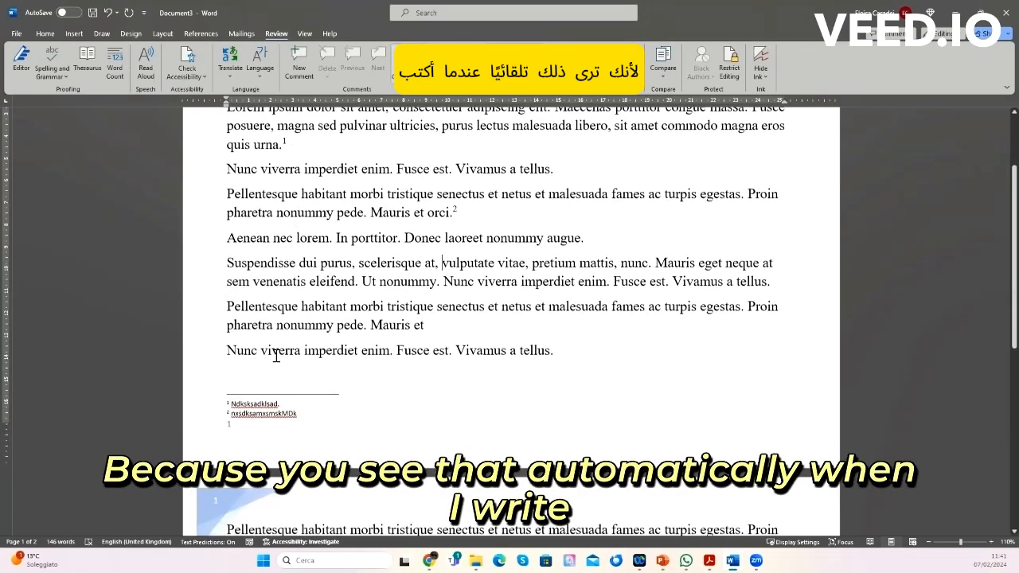
pyautogui.click(325, 414)
pyautogui.write('. ')
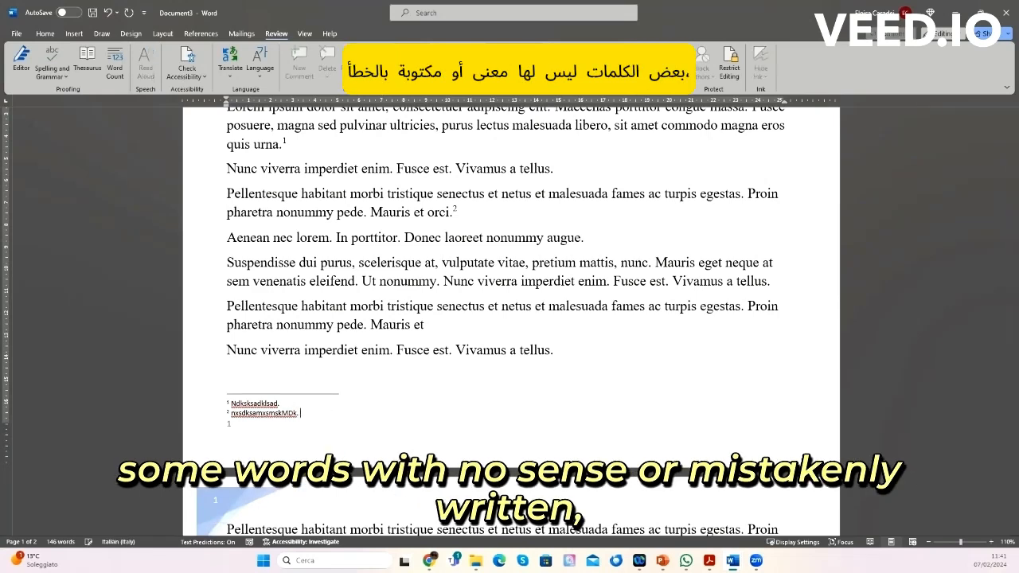
pyautogui.write('liijijosabsjdkj.')
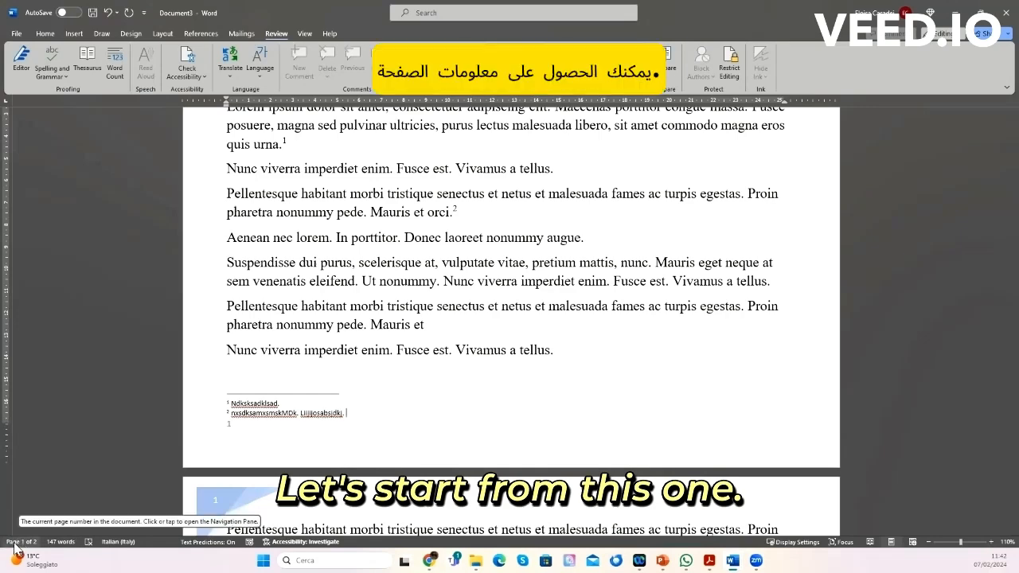
# Step: Check the current page indicator on both pages and view the document's word count statistics
pyautogui.click(255, 343)
pyautogui.scroll(-5, 255, 342)
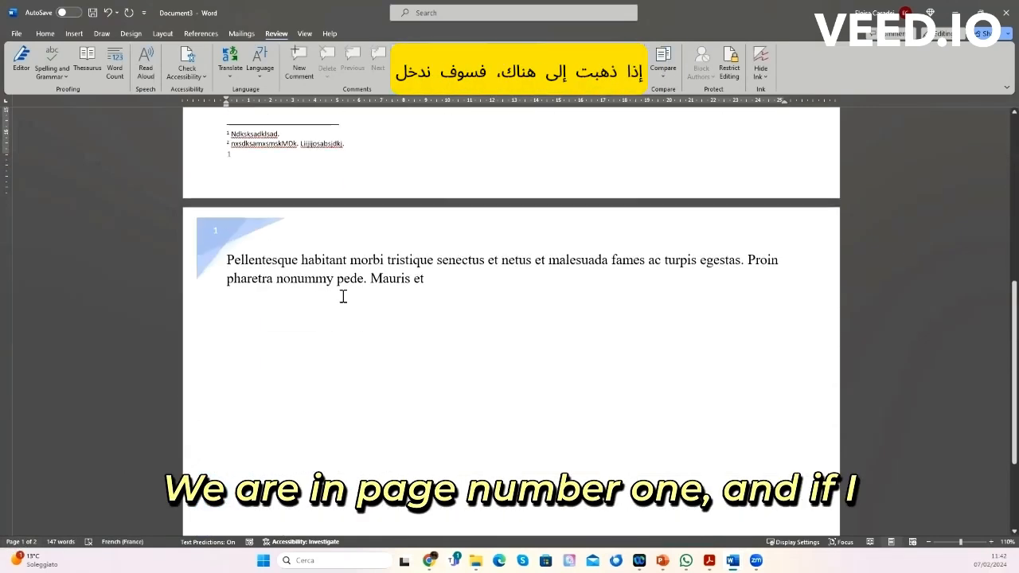
pyautogui.click(344, 295)
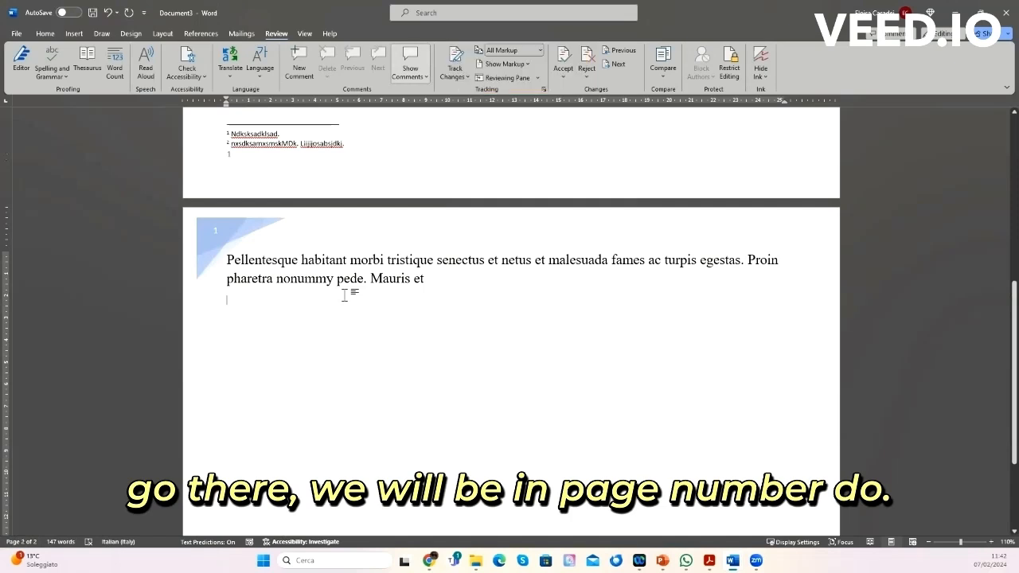
pyautogui.scroll(1, 348, 220)
pyautogui.click(414, 175)
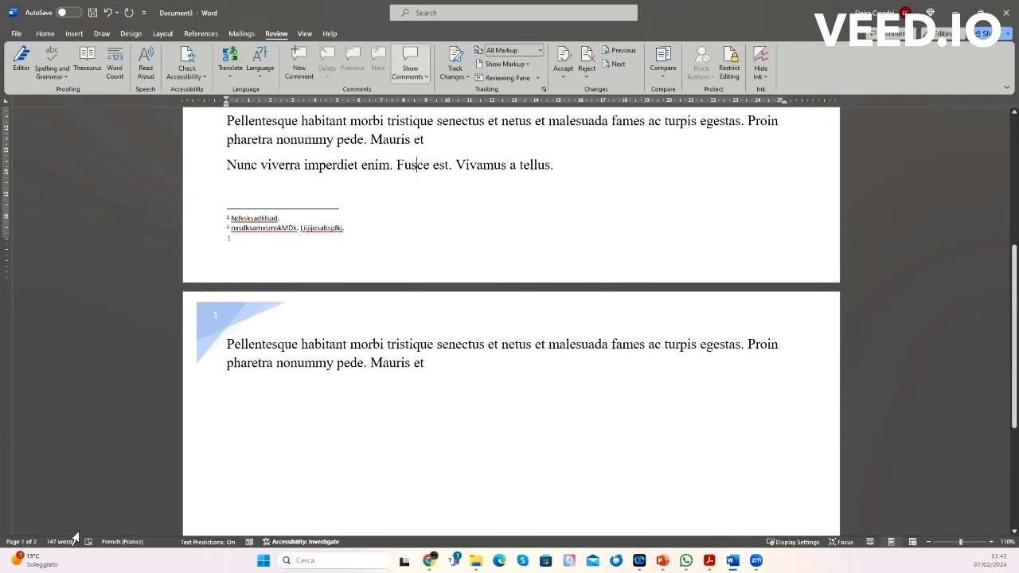
pyautogui.click(48, 543)
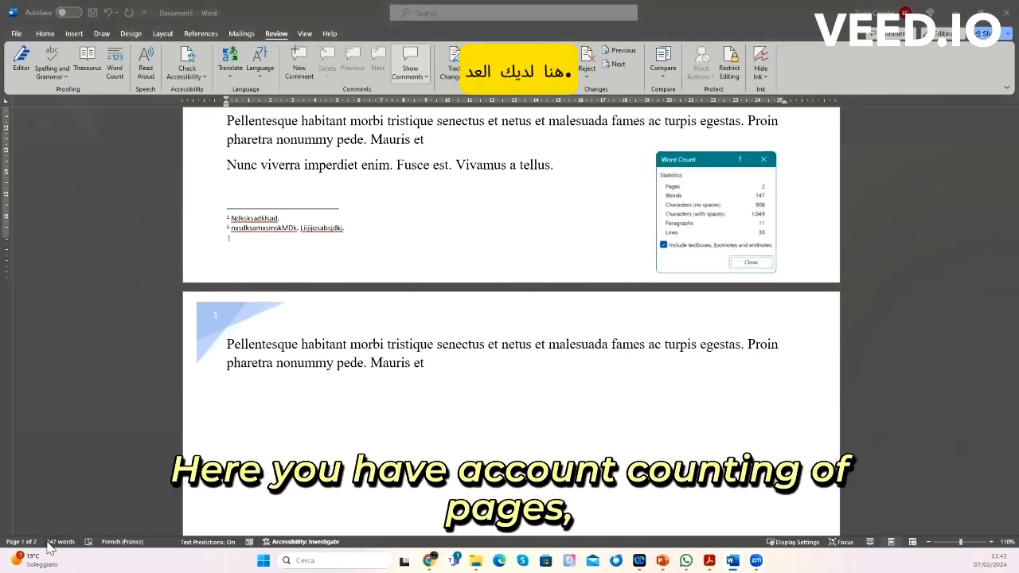
pyautogui.click(763, 162)
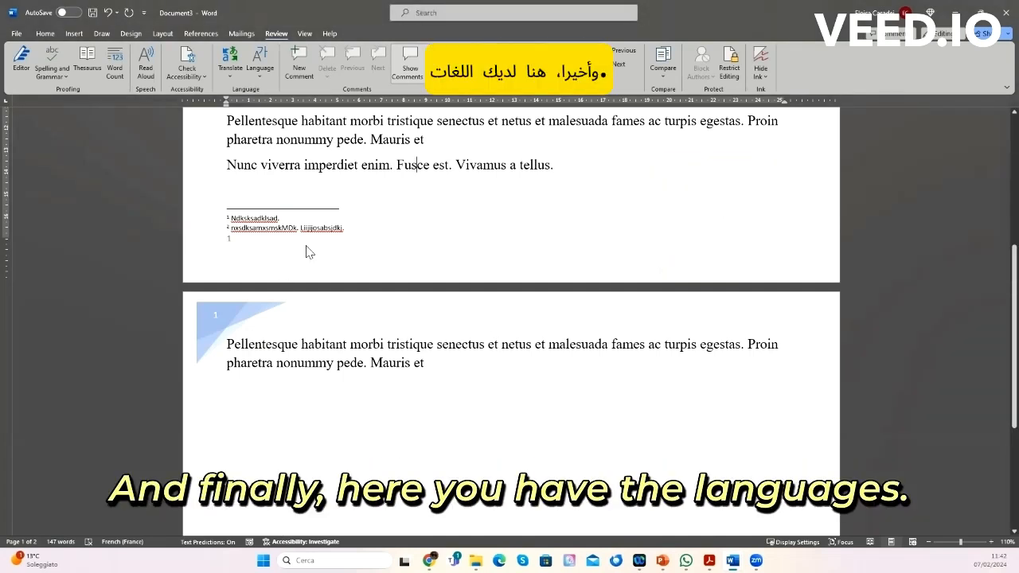
# Step: Set the proofing language of the current document to English (United Kingdom)
pyautogui.click(297, 227)
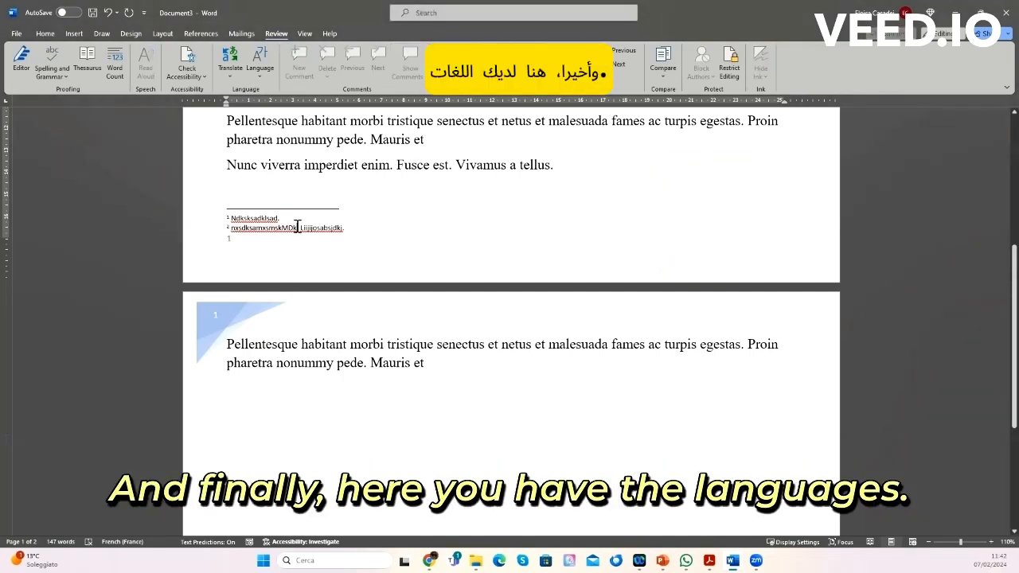
pyautogui.click(124, 543)
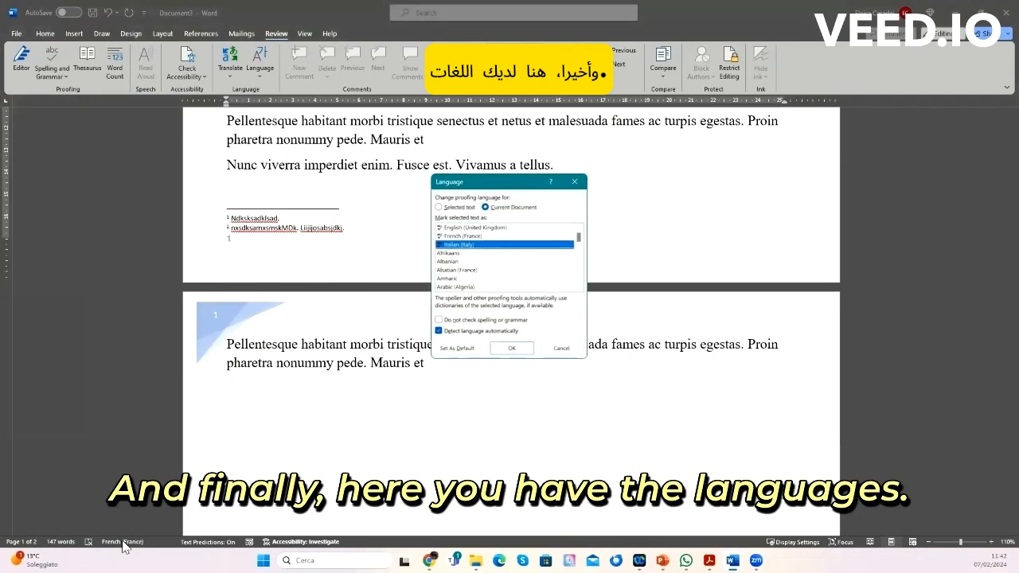
pyautogui.click(476, 229)
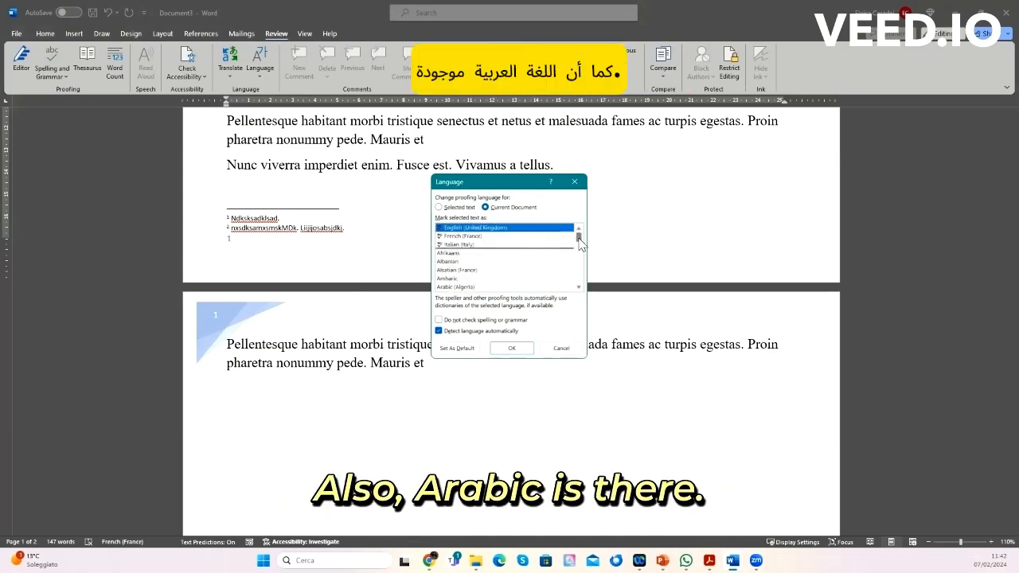
pyautogui.click(456, 288)
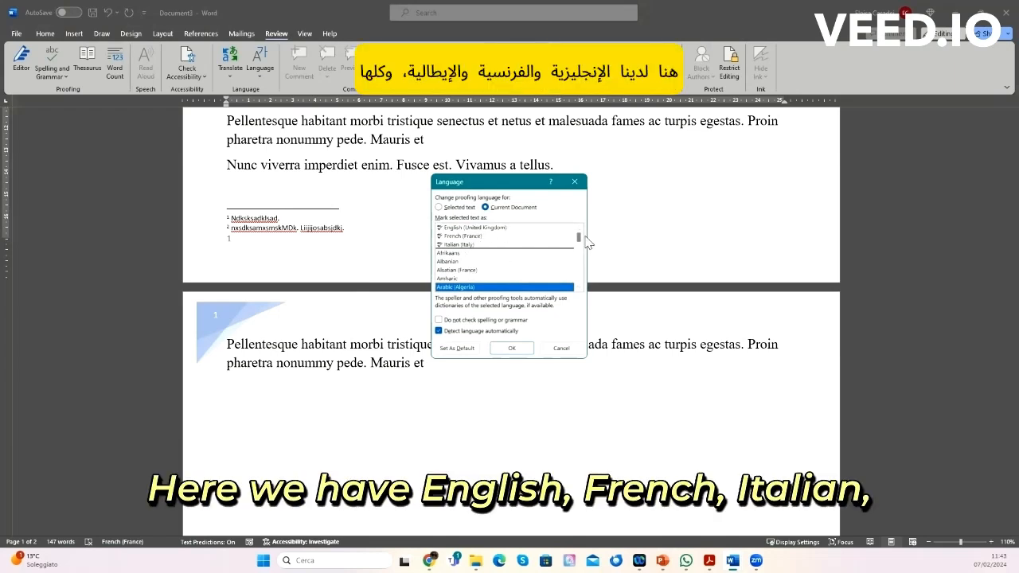
pyautogui.moveTo(578, 237)
pyautogui.mouseDown()
pyautogui.moveTo(578, 261)
pyautogui.moveTo(580, 234)
pyautogui.mouseUp()
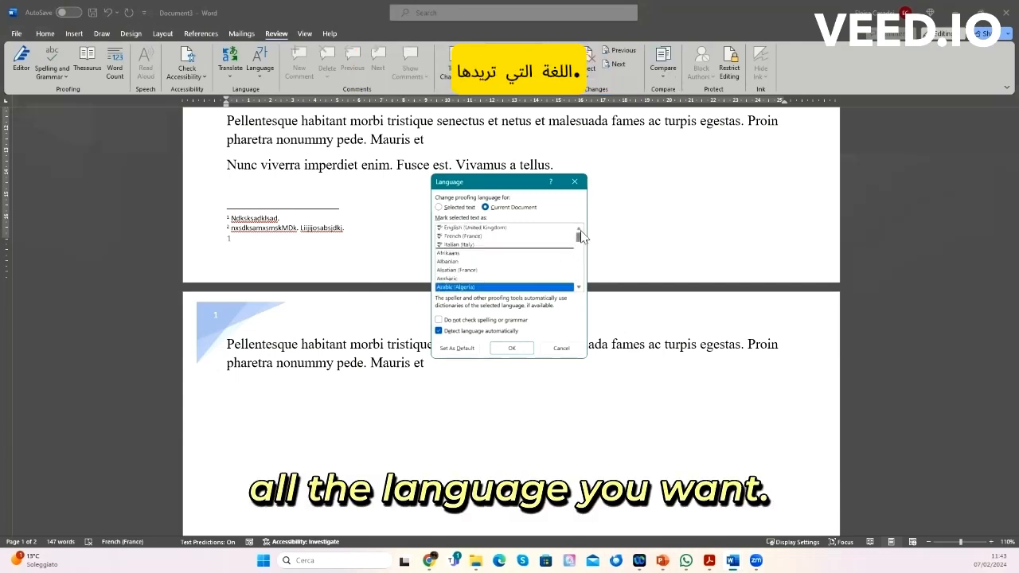
pyautogui.click(489, 228)
pyautogui.click(511, 349)
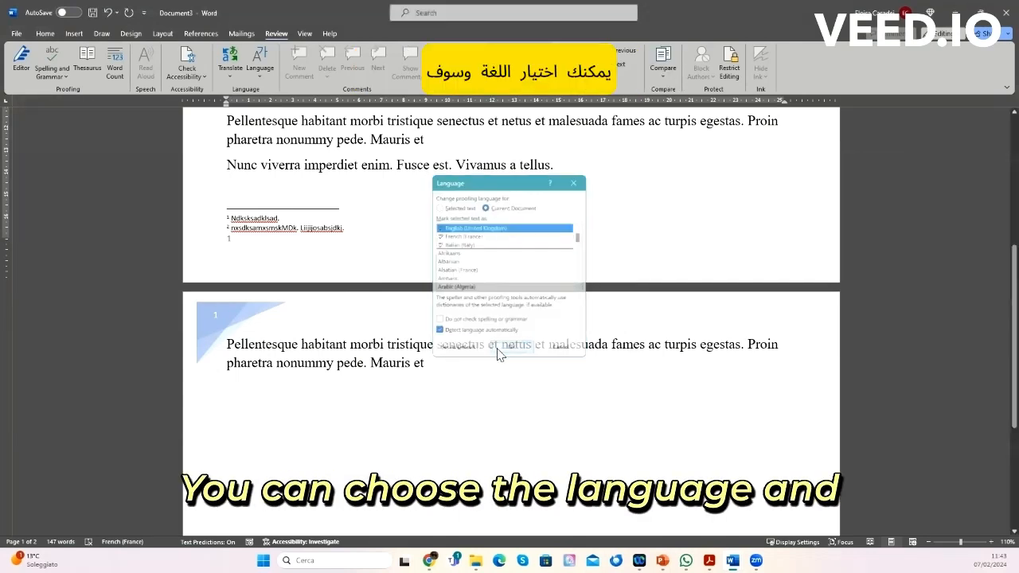
pyautogui.scroll(3, 432, 250)
pyautogui.scroll(3, 432, 249)
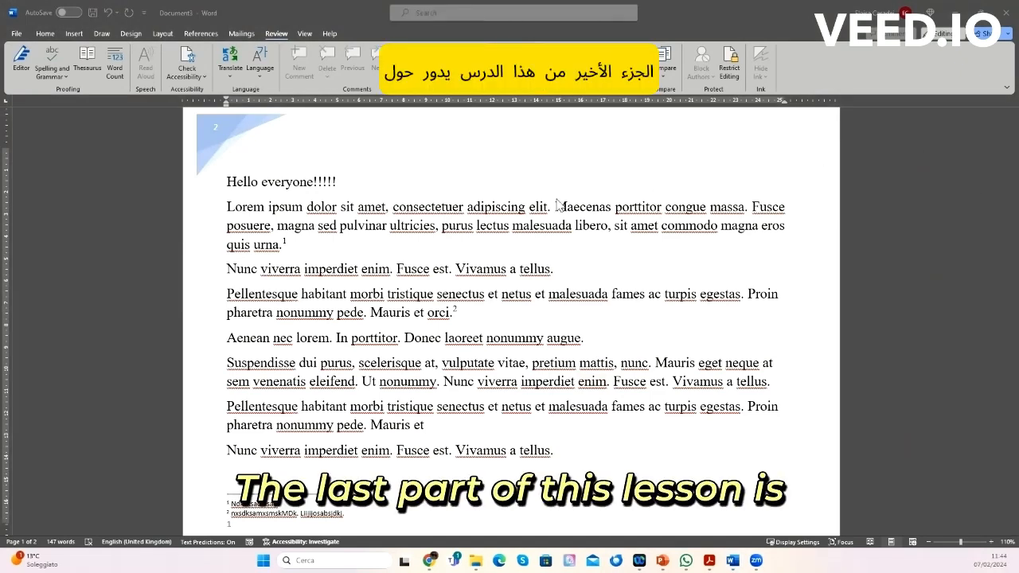
pyautogui.click(44, 35)
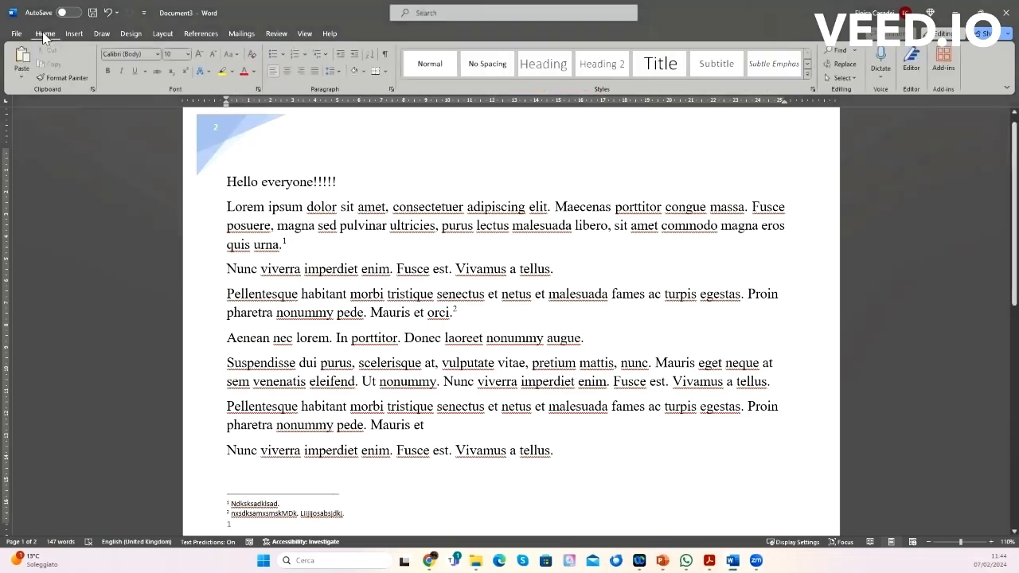
pyautogui.scroll(-5, 261, 274)
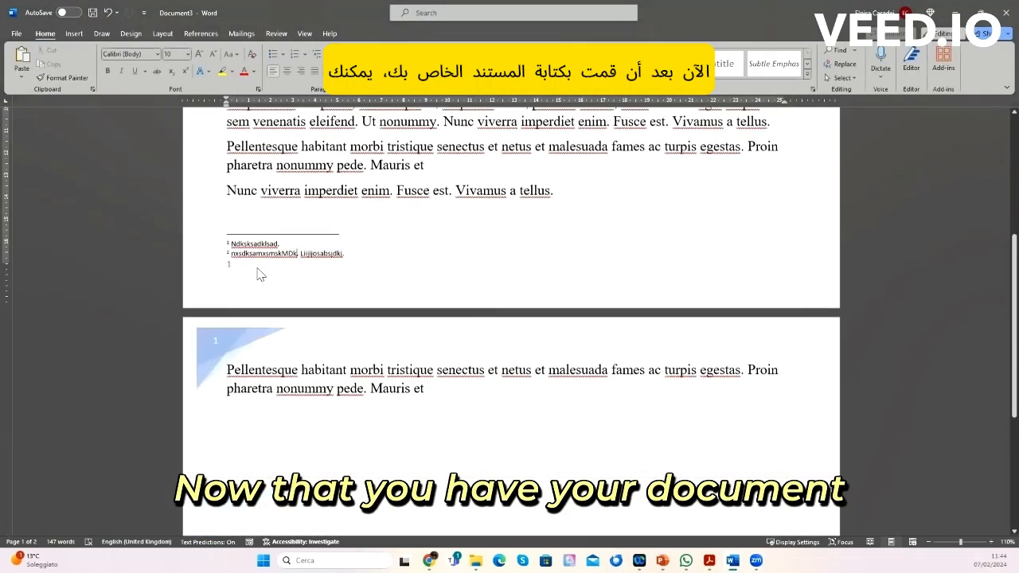
pyautogui.scroll(4, 262, 275)
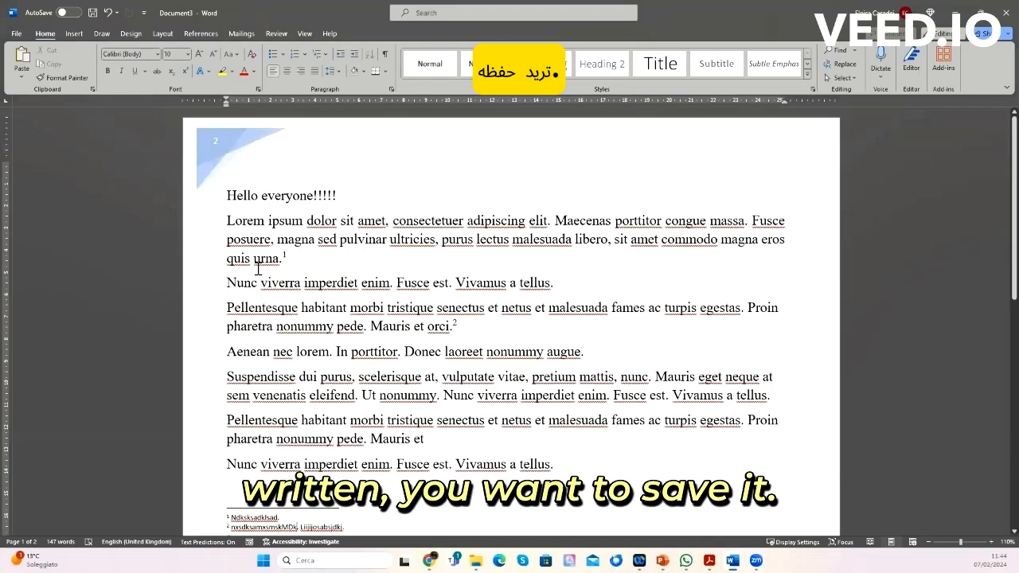
pyautogui.scroll(-4, 258, 269)
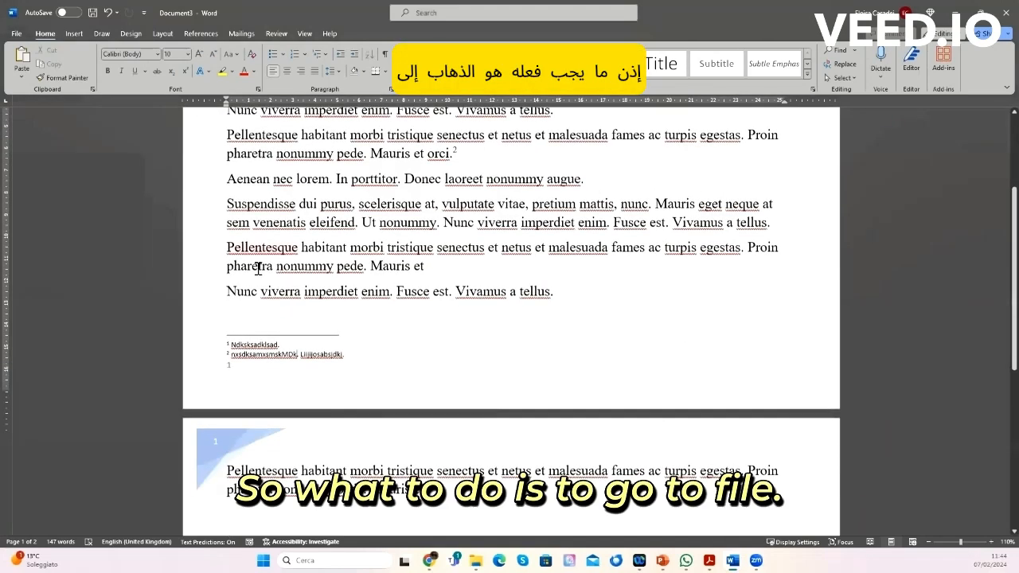
pyautogui.scroll(4, 258, 269)
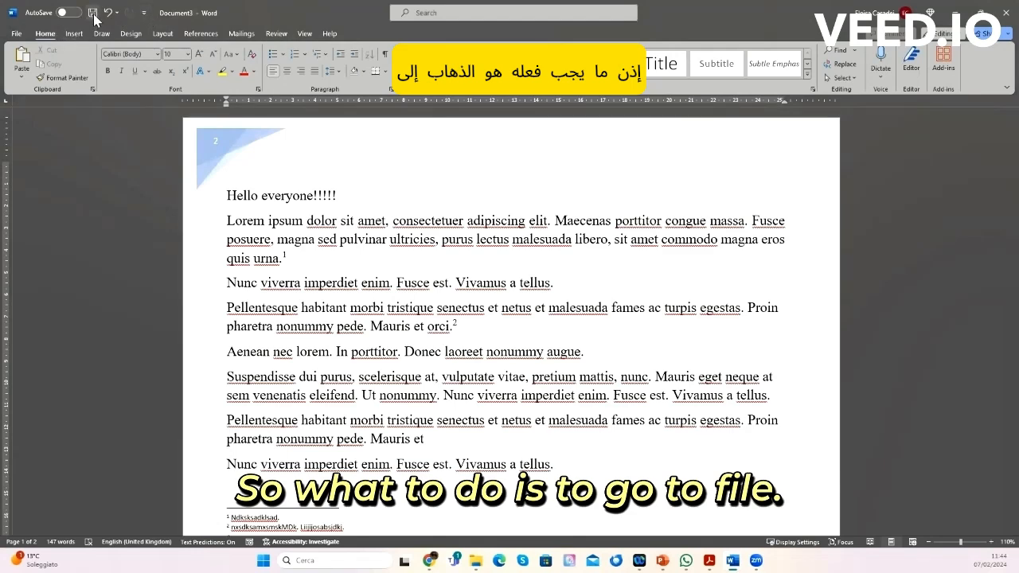
# Step: View the document's file information and start saving it under a browsed location
pyautogui.click(16, 34)
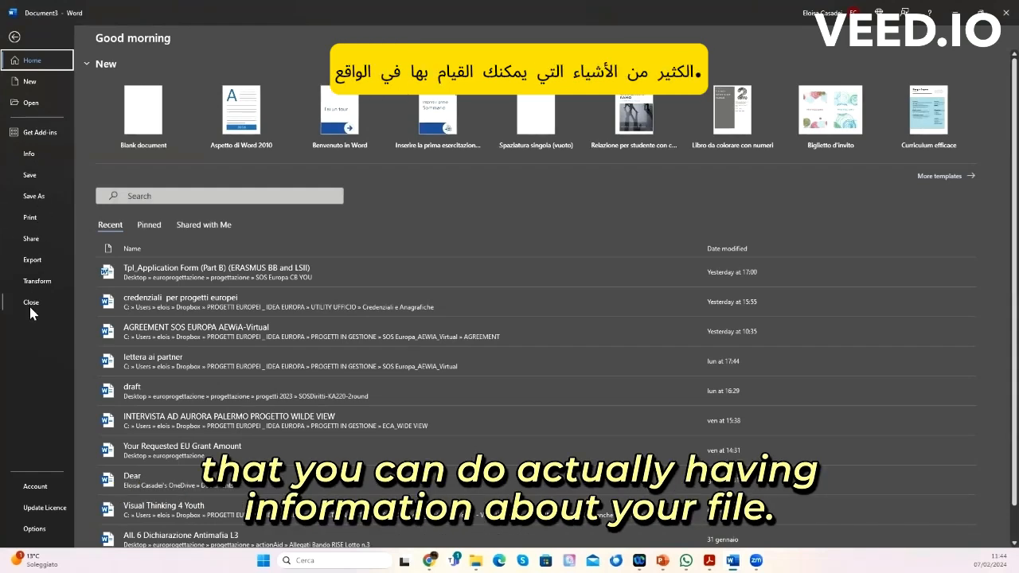
pyautogui.click(34, 162)
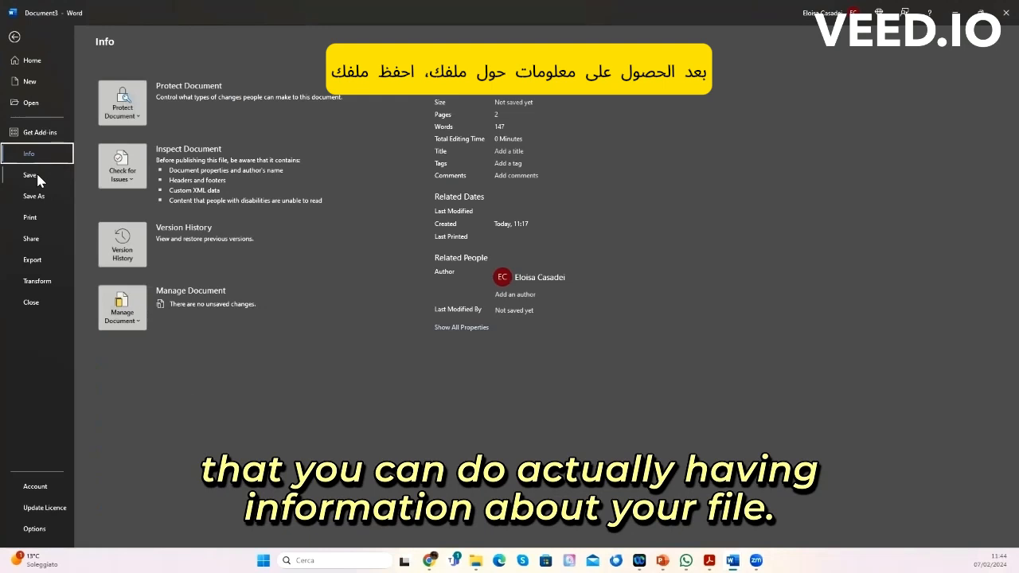
pyautogui.click(34, 197)
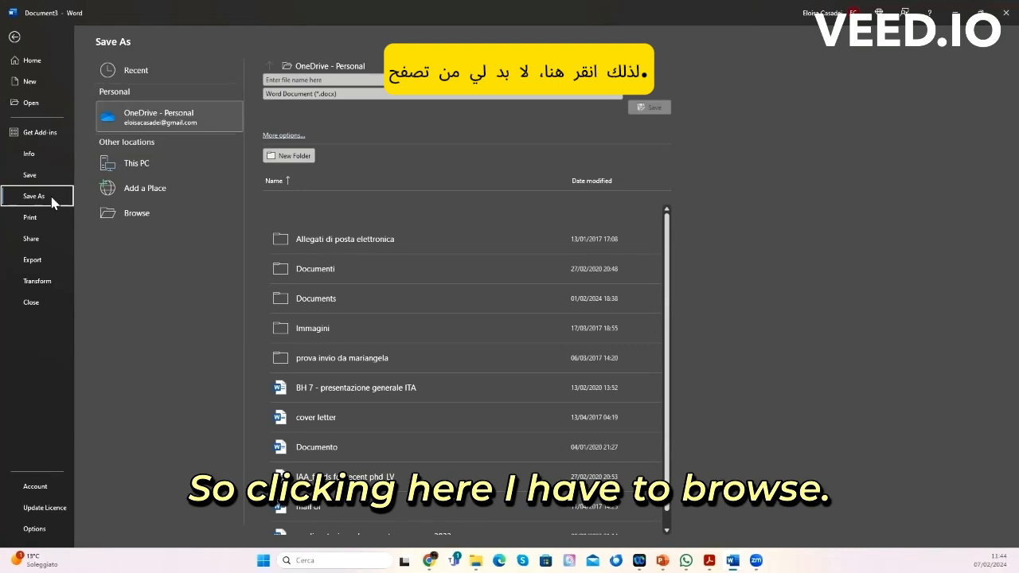
pyautogui.click(135, 214)
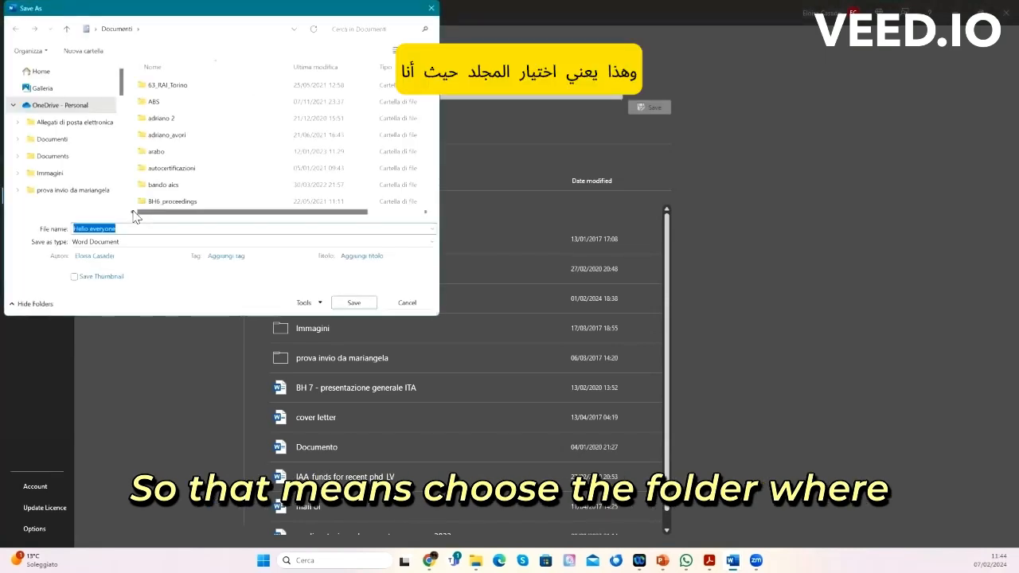
# Step: Choose the europrogettazione folder on the Desktop as the save location
pyautogui.scroll(-5, 68, 150)
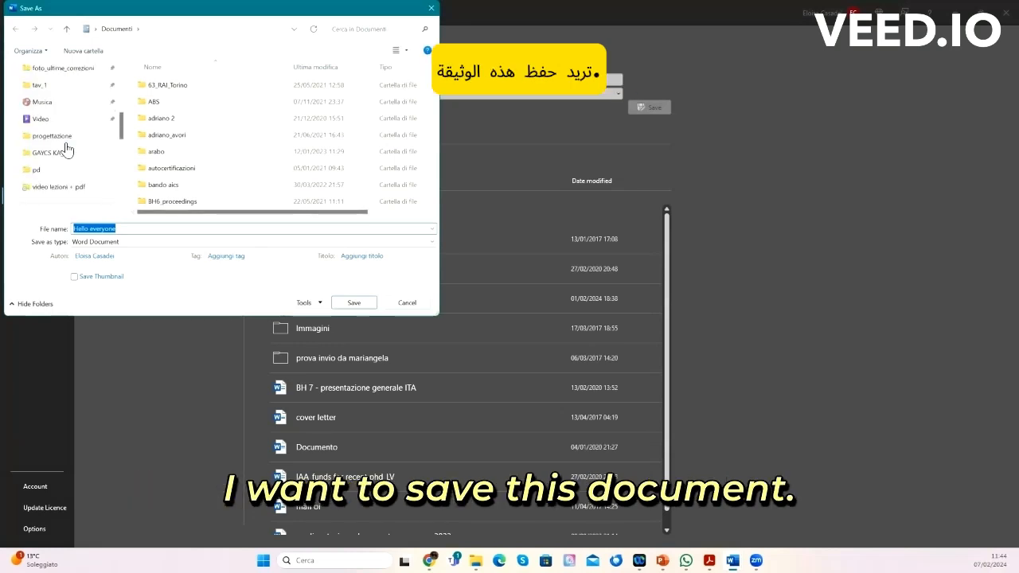
pyautogui.scroll(1, 68, 150)
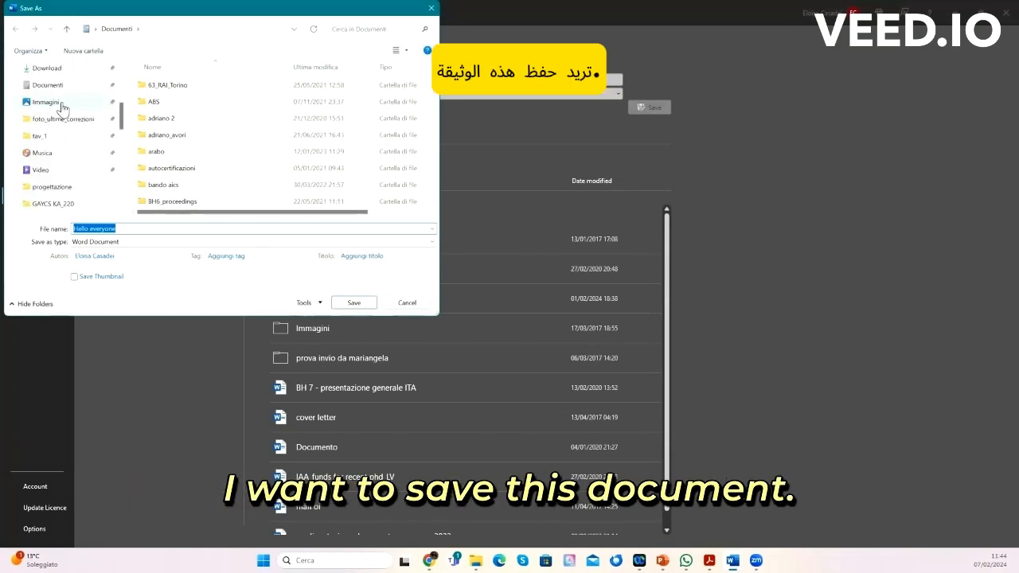
pyautogui.scroll(2, 63, 151)
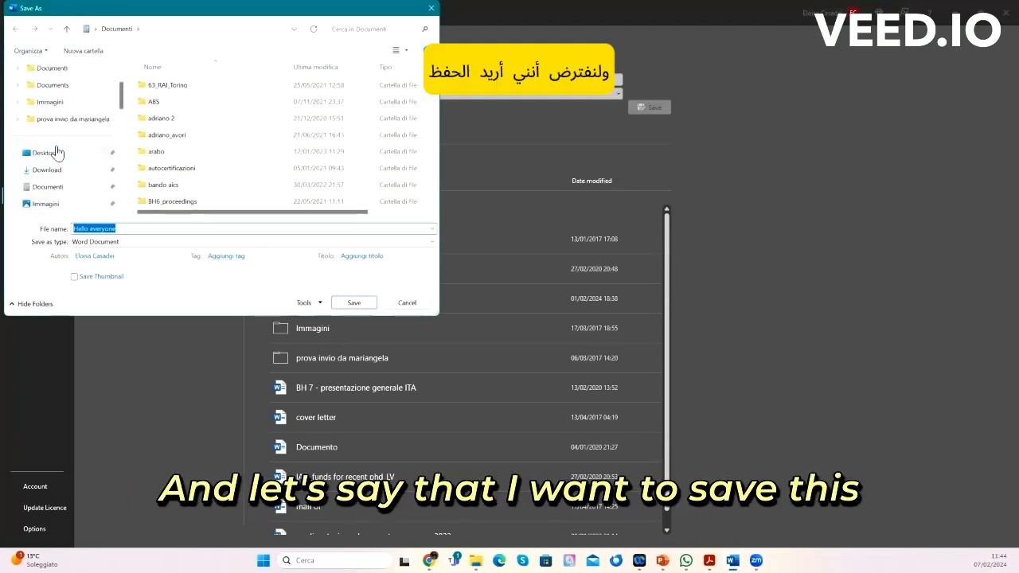
pyautogui.click(42, 153)
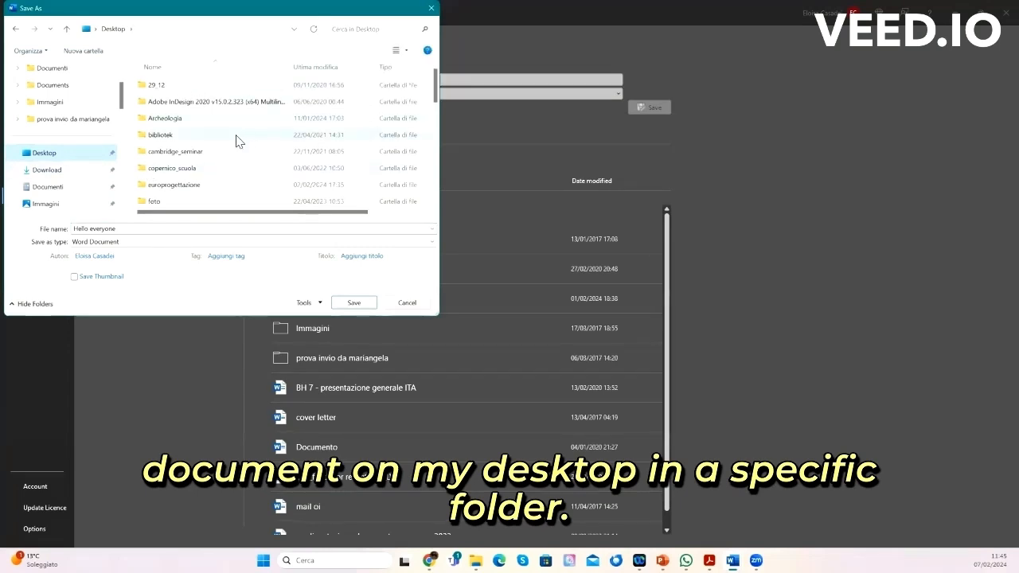
pyautogui.doubleClick(200, 188)
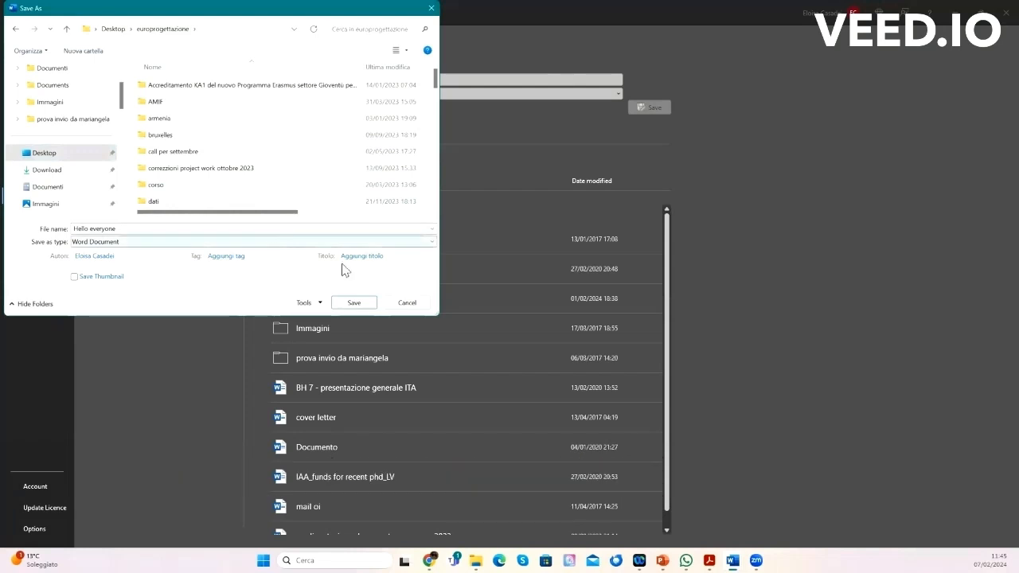
# Step: Save the file as "Hello everyone" in the Word Document format
pyautogui.click(283, 243)
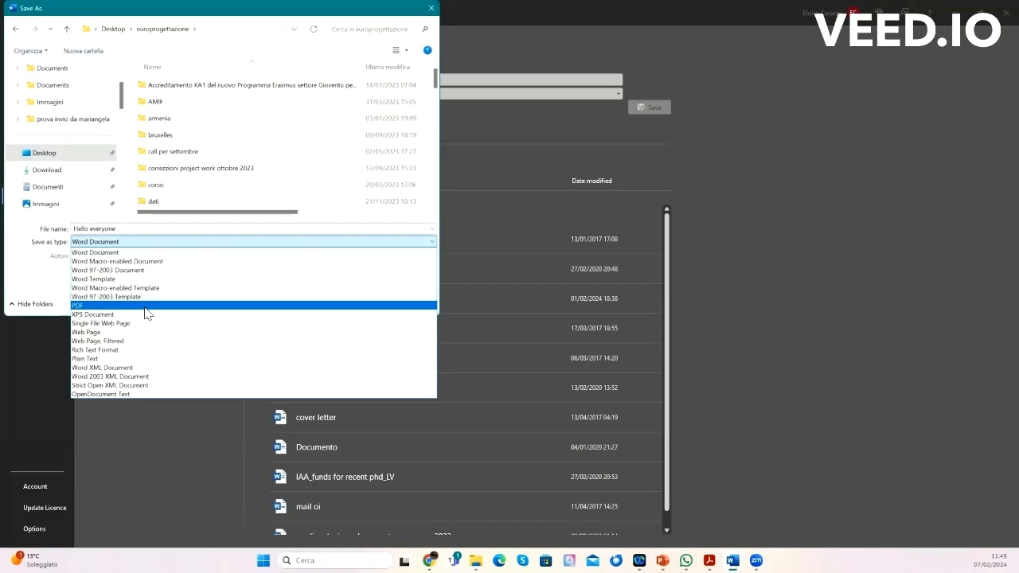
pyautogui.click(116, 253)
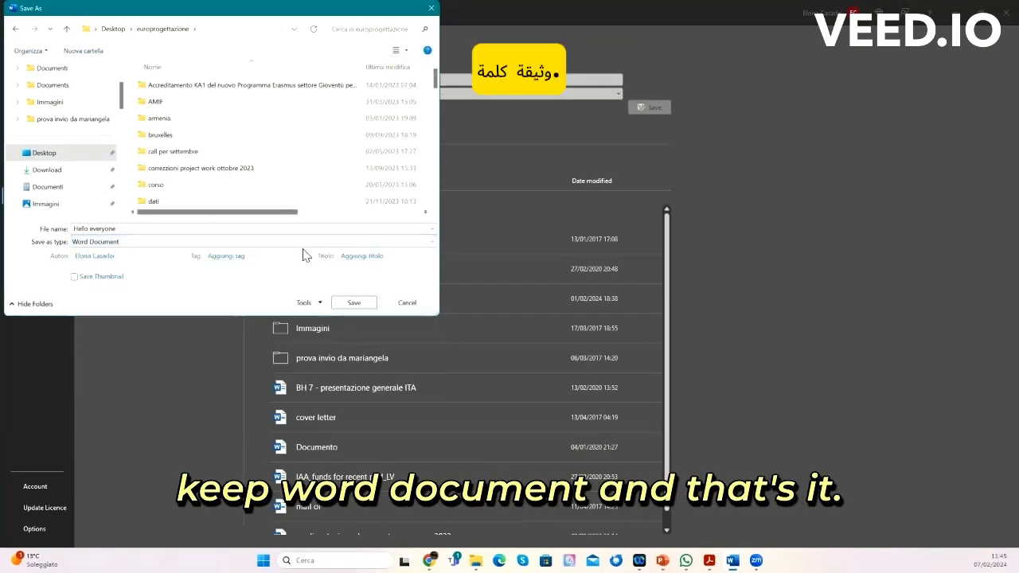
pyautogui.click(353, 303)
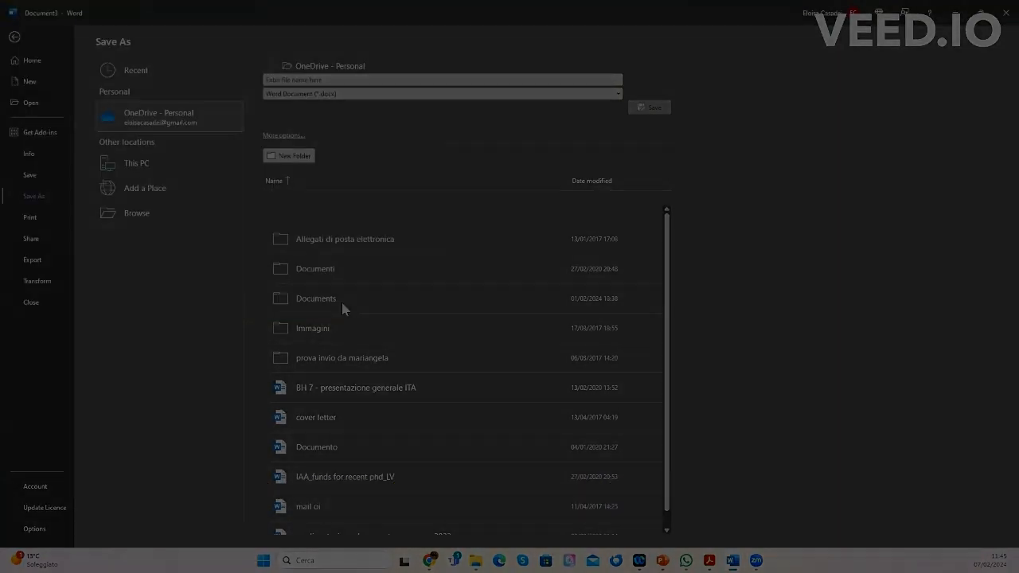